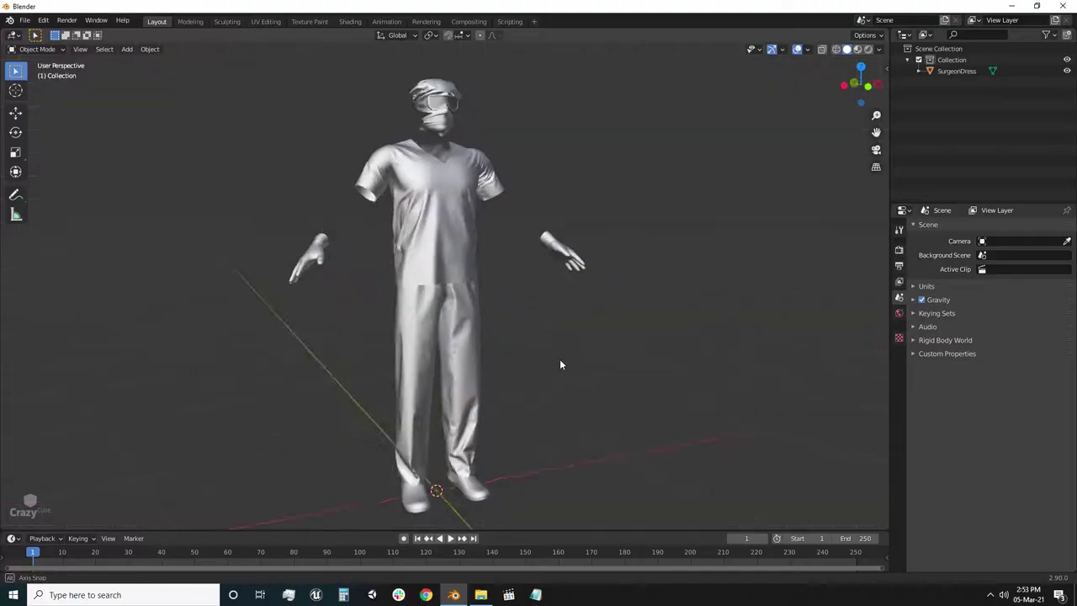
Step: Orbit around the surgeon outfit and preview it with Rendered viewport shading
{"action": "scroll", "coordinate": [471, 180], "scroll_direction": "up", "scroll_amount": 3}
{"action": "scroll", "coordinate": [477, 191], "scroll_direction": "up", "scroll_amount": 3}
{"action": "scroll", "coordinate": [425, 176], "scroll_direction": "up", "scroll_amount": 3}
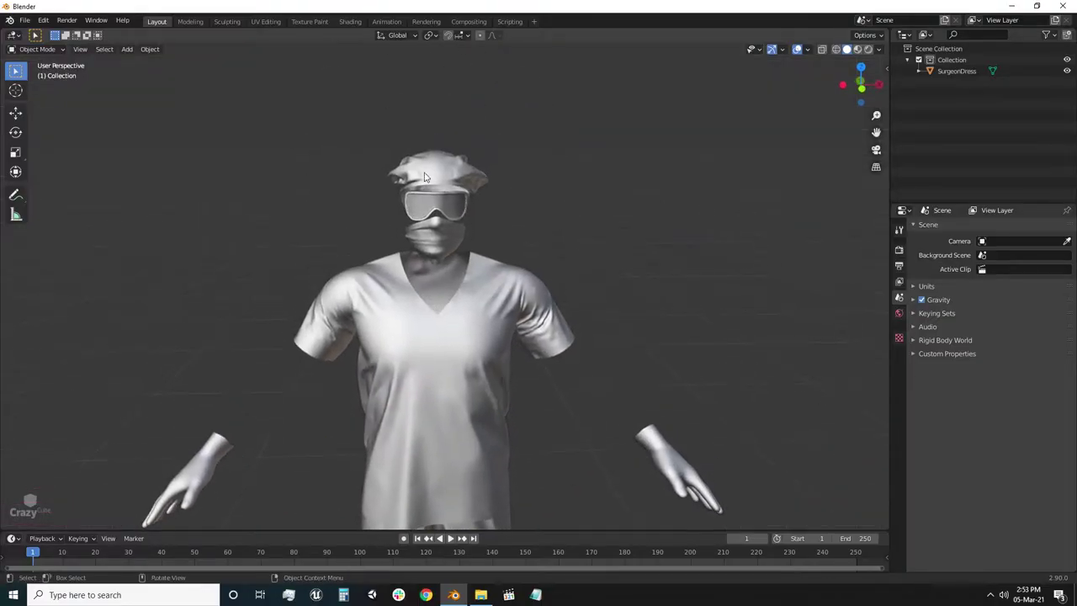
{"action": "scroll", "coordinate": [425, 177], "scroll_direction": "up", "scroll_amount": 3}
{"action": "mouse_move", "coordinate": [510, 320]}
{"action": "middle_mouse_down"}
{"action": "mouse_move", "coordinate": [354, 368]}
{"action": "mouse_move", "coordinate": [490, 192]}
{"action": "mouse_move", "coordinate": [524, 200]}
{"action": "middle_mouse_up"}
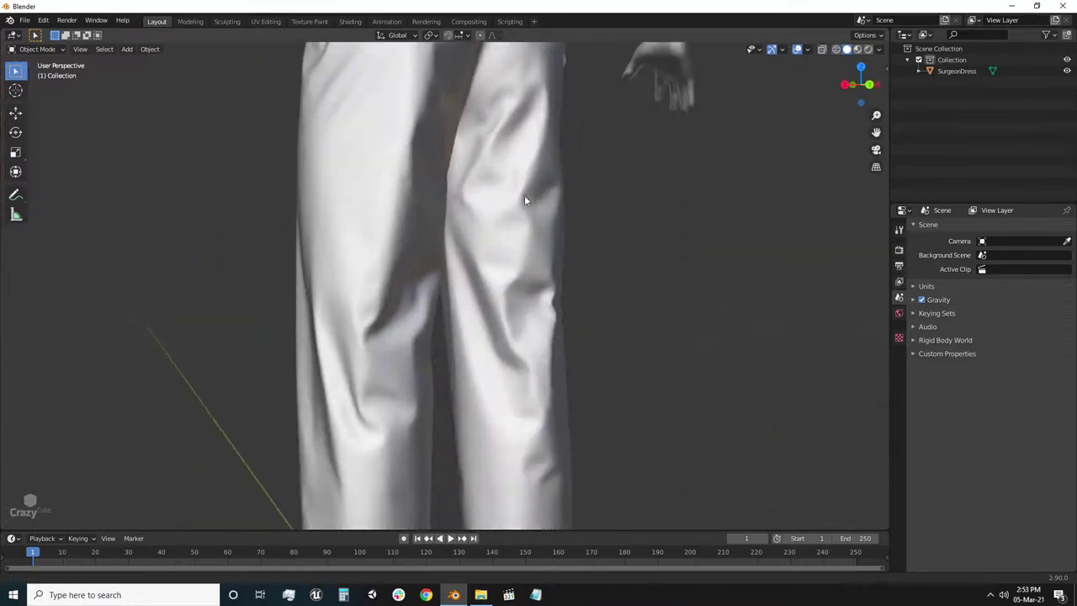
{"action": "scroll", "coordinate": [524, 201], "scroll_direction": "down", "scroll_amount": 5}
{"action": "middle_click_drag", "start_coordinate": [499, 295], "coordinate": [375, 419]}
{"action": "scroll", "coordinate": [375, 419], "scroll_direction": "down", "scroll_amount": 5}
{"action": "mouse_move", "coordinate": [471, 335]}
{"action": "middle_mouse_down"}
{"action": "mouse_move", "coordinate": [502, 242]}
{"action": "mouse_move", "coordinate": [516, 357]}
{"action": "mouse_move", "coordinate": [505, 355]}
{"action": "mouse_move", "coordinate": [858, 84]}
{"action": "middle_mouse_up"}
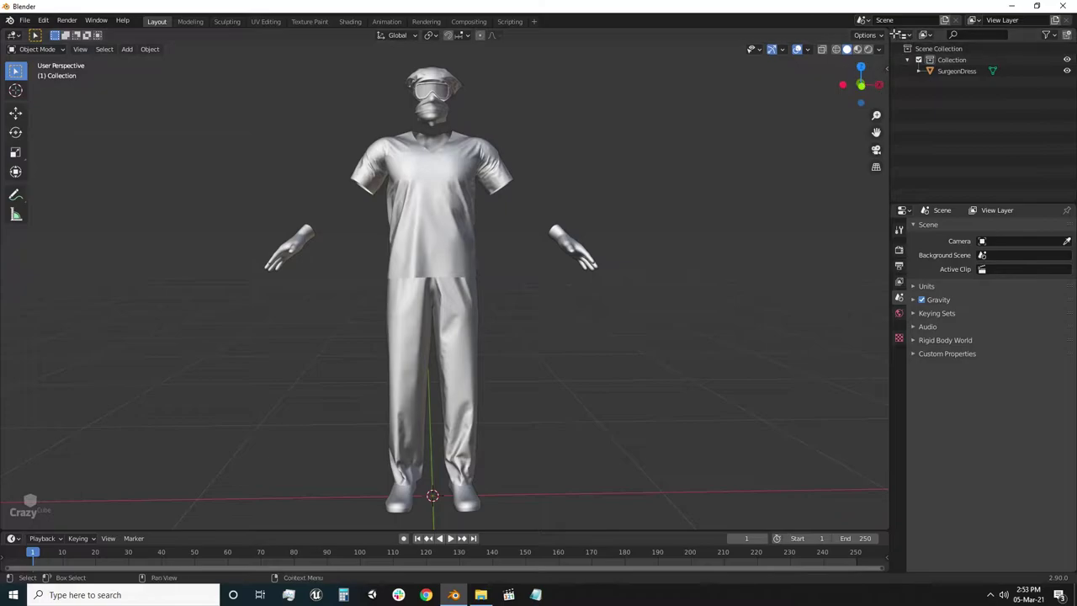
{"action": "left_click", "coordinate": [868, 49]}
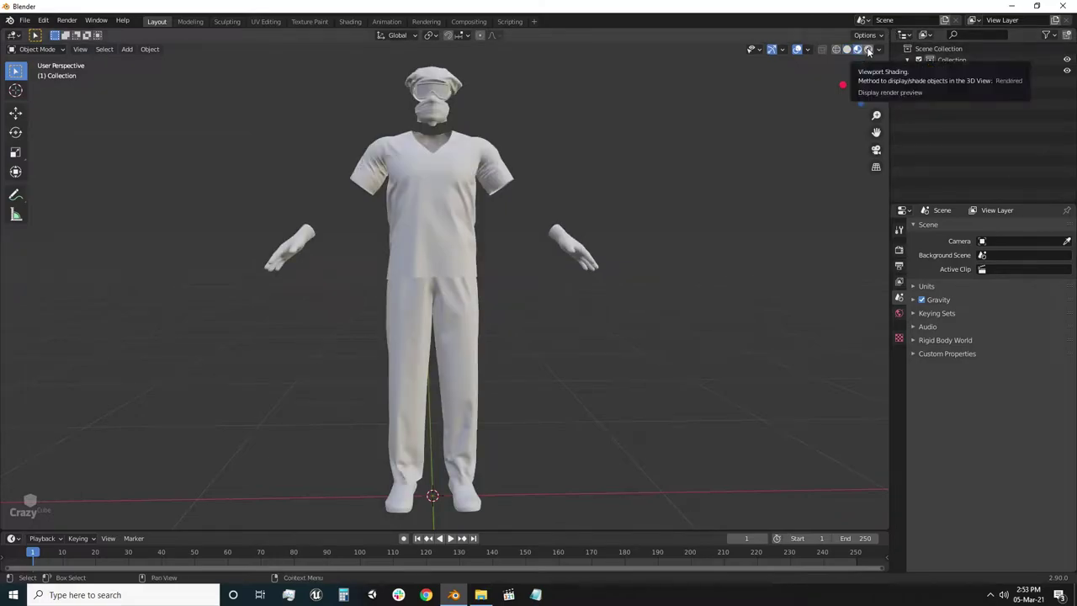
{"action": "mouse_move", "coordinate": [757, 160]}
{"action": "middle_mouse_down"}
{"action": "mouse_move", "coordinate": [661, 263]}
{"action": "mouse_move", "coordinate": [708, 260]}
{"action": "middle_mouse_up"}
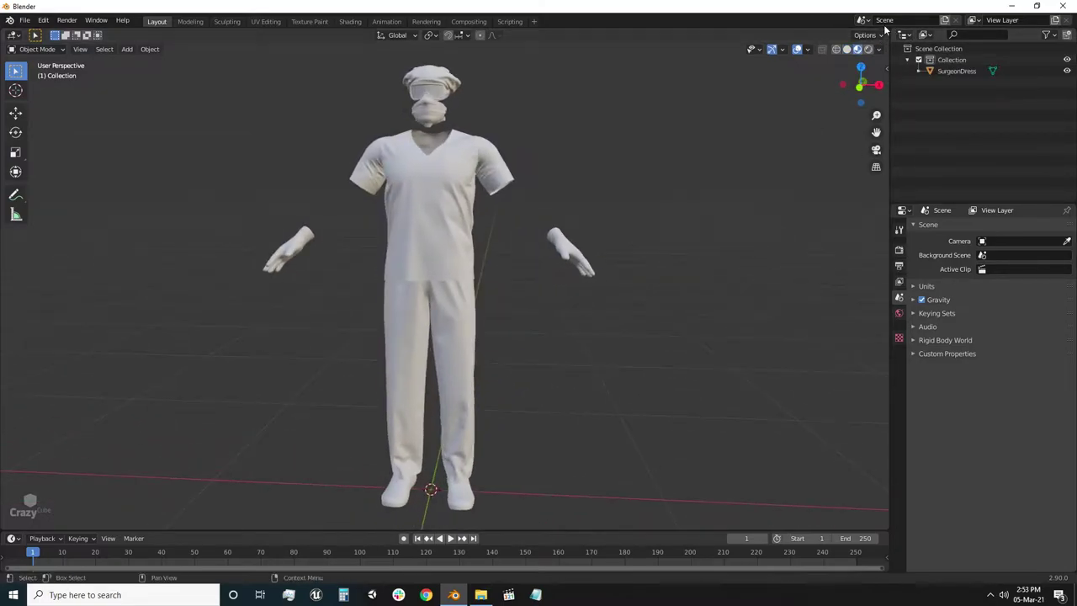
Step: Split the 3D viewport into two side-by-side areas, framing the upper body on the left
{"action": "left_click_drag", "start_coordinate": [884, 35], "coordinate": [496, 84]}
{"action": "scroll", "coordinate": [247, 243], "scroll_direction": "up", "scroll_amount": 4}
{"action": "mouse_move", "coordinate": [248, 242]}
{"action": "middle_mouse_down", "text": "shift"}
{"action": "mouse_move", "coordinate": [306, 333]}
{"action": "mouse_move", "coordinate": [337, 307]}
{"action": "mouse_move", "coordinate": [329, 298]}
{"action": "middle_mouse_up", "text": "shift"}
Step: Turn the right area into a Shader Editor showing the SurgeonDress material nodes
{"action": "left_click", "coordinate": [512, 35]}
{"action": "left_click", "coordinate": [558, 141]}
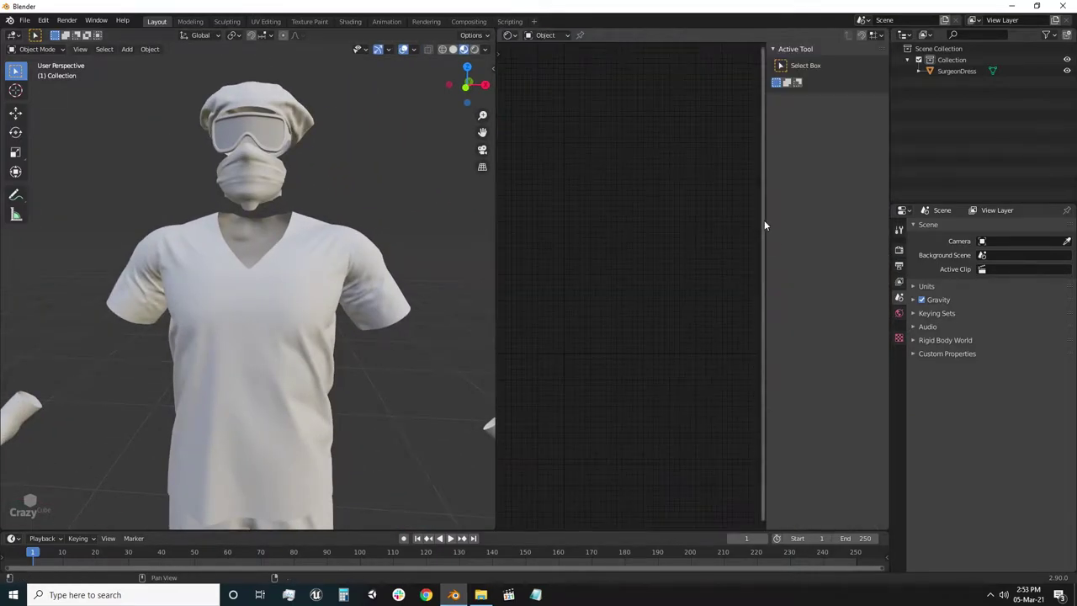
{"action": "key", "text": "n"}
{"action": "left_click", "coordinate": [312, 255]}
{"action": "middle_click_drag", "start_coordinate": [730, 351], "coordinate": [757, 356]}
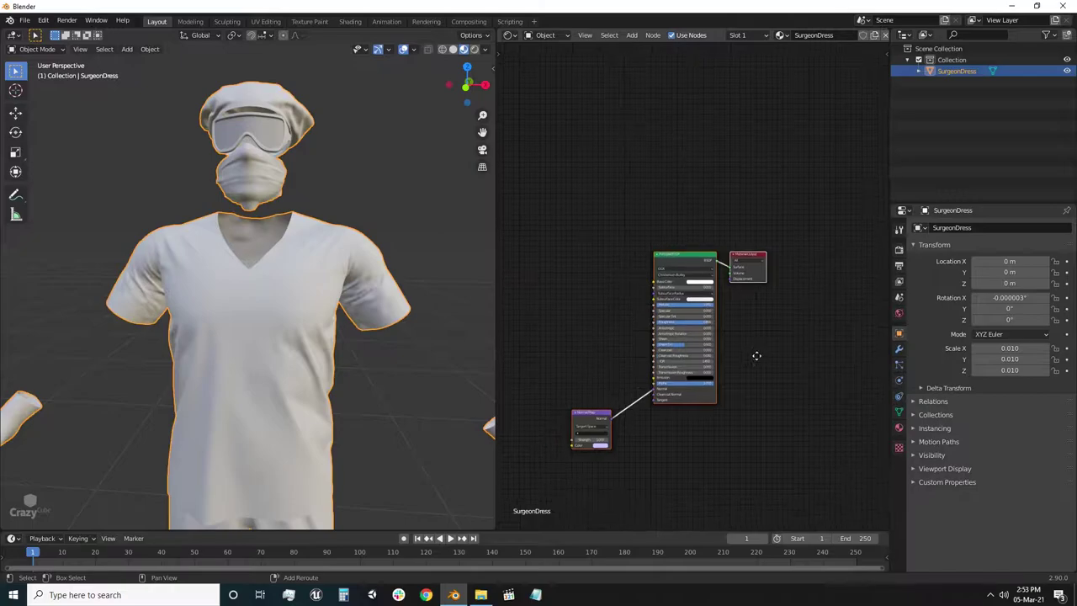
{"action": "scroll", "coordinate": [673, 271], "scroll_direction": "up", "scroll_amount": 3}
{"action": "middle_click_drag", "start_coordinate": [673, 271], "coordinate": [664, 241]}
Step: Drag the Surgeon BaseColor, Metallic, Roughness and Normal PNGs from Explorer into the node editor
{"action": "key", "text": "alt+Tab"}
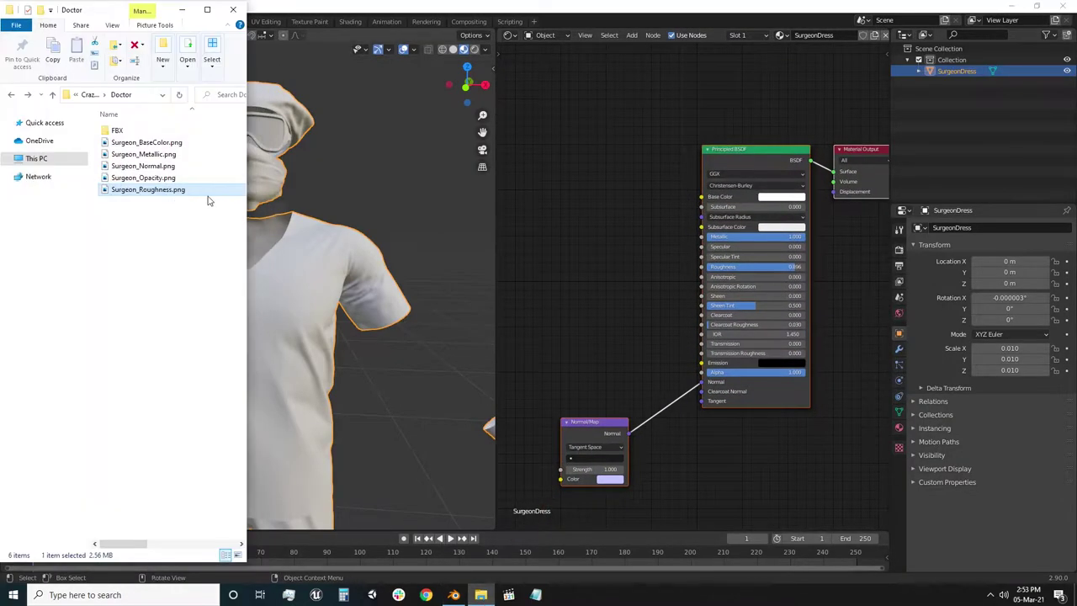
{"action": "left_click_drag", "start_coordinate": [568, 144], "coordinate": [568, 145]}
{"action": "left_click_drag", "start_coordinate": [143, 154], "coordinate": [564, 279]}
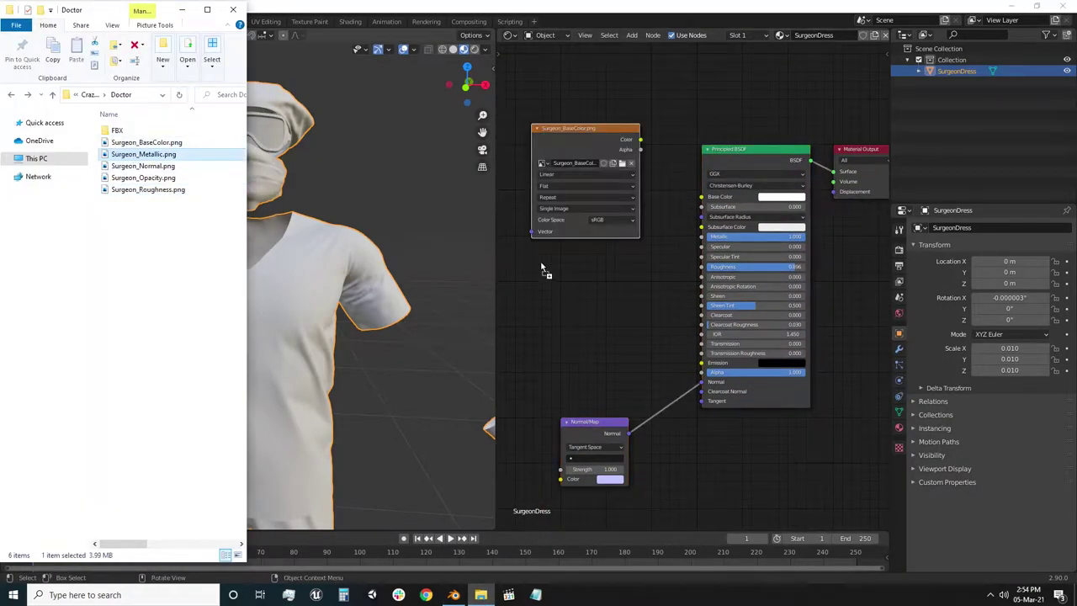
{"action": "left_click_drag", "start_coordinate": [148, 189], "coordinate": [700, 446]}
{"action": "left_click_drag", "start_coordinate": [143, 166], "coordinate": [535, 407]}
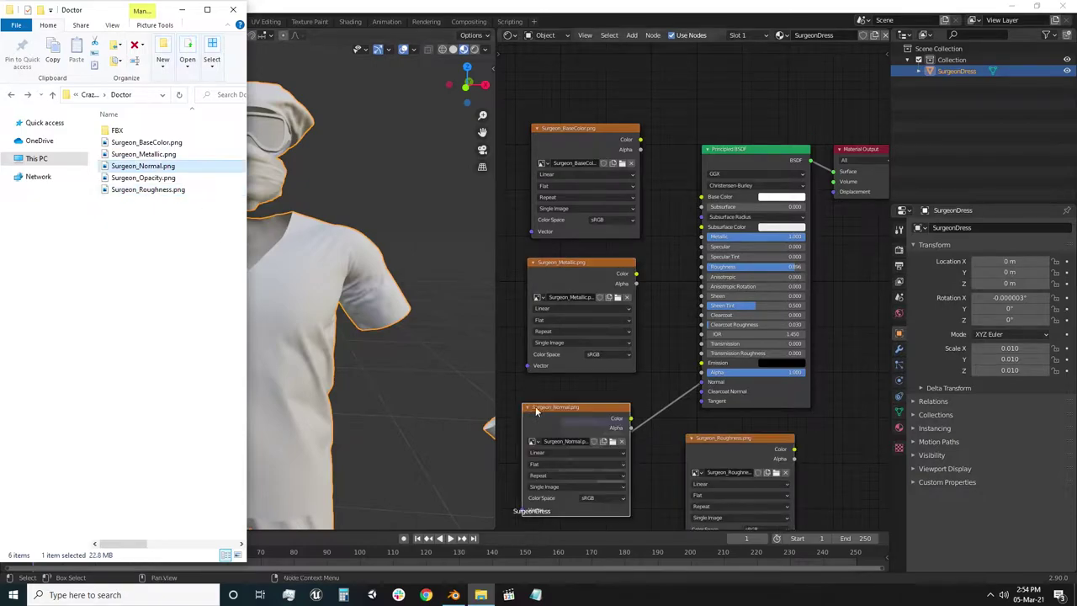
{"action": "left_click", "coordinate": [548, 140]}
Step: Set the Surgeon_Metallic and Surgeon_Roughness image nodes to Non-Color and collapse the texture nodes
{"action": "left_click", "coordinate": [538, 128]}
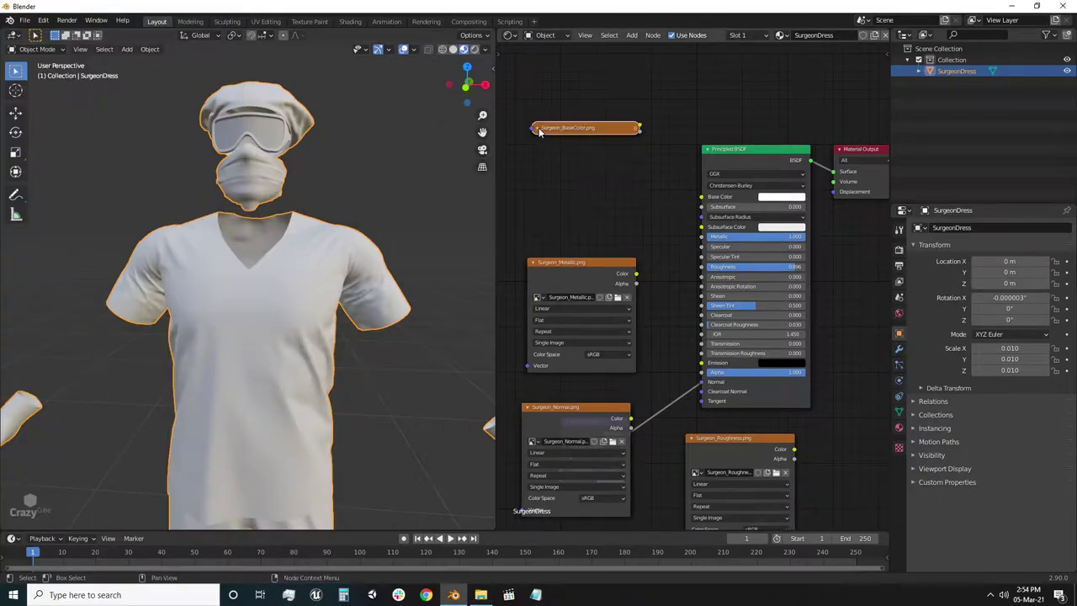
{"action": "left_click_drag", "start_coordinate": [581, 263], "coordinate": [578, 244]}
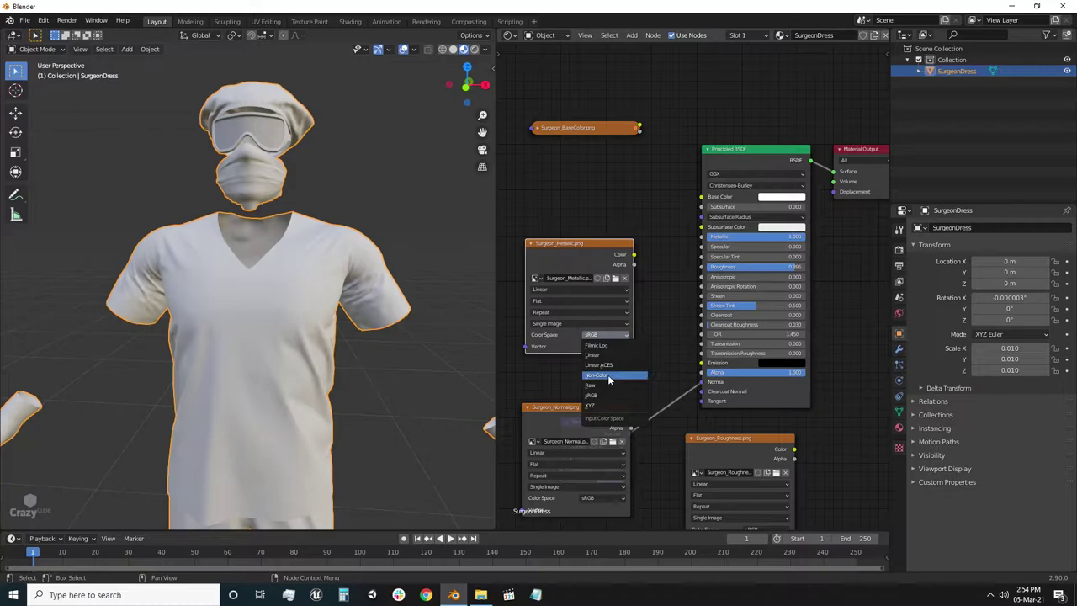
{"action": "left_click", "coordinate": [608, 374]}
{"action": "left_click", "coordinate": [530, 243]}
{"action": "left_click_drag", "start_coordinate": [732, 437], "coordinate": [560, 260]}
{"action": "left_click", "coordinate": [604, 352]}
{"action": "left_click", "coordinate": [604, 392]}
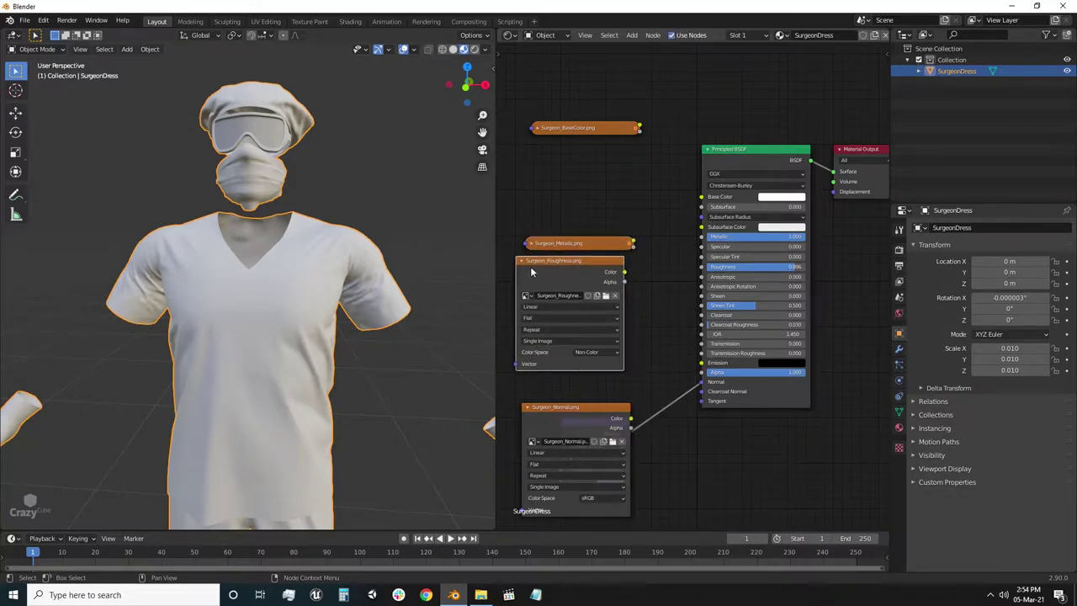
{"action": "left_click", "coordinate": [523, 262]}
{"action": "left_click", "coordinate": [522, 261]}
{"action": "left_click", "coordinate": [523, 262]}
{"action": "left_click", "coordinate": [522, 262]}
{"action": "left_click", "coordinate": [523, 262]}
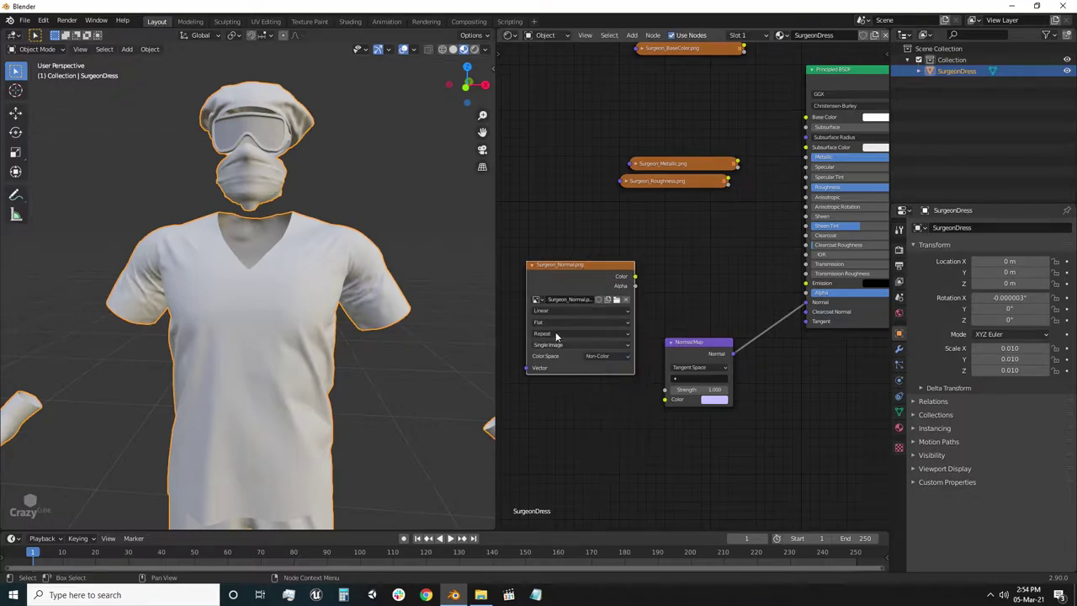
Step: Connect Surgeon_Normal to the Normal Map node's Color input
{"action": "left_click", "coordinate": [531, 264]}
{"action": "left_click_drag", "start_coordinate": [564, 264], "coordinate": [572, 395]}
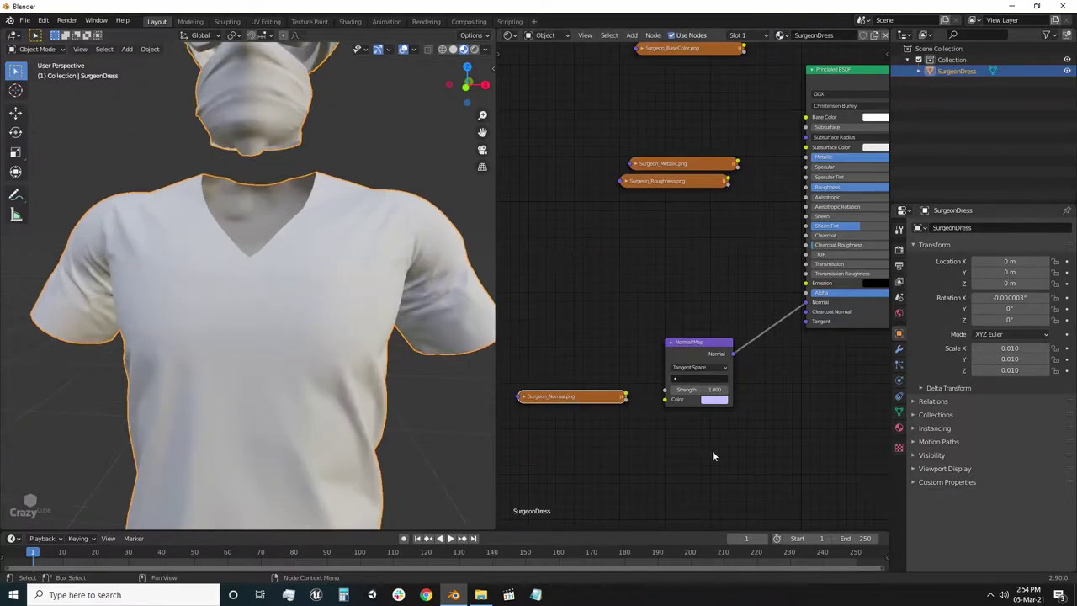
{"action": "left_click_drag", "start_coordinate": [663, 399], "coordinate": [665, 399]}
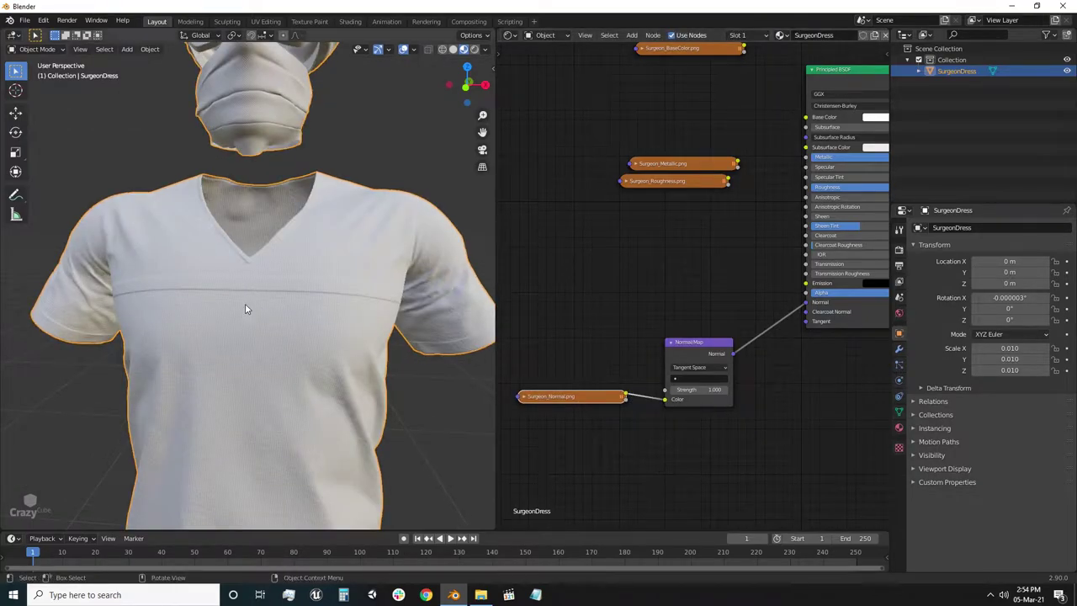
{"action": "scroll", "coordinate": [243, 295], "scroll_direction": "up", "scroll_amount": 5}
{"action": "scroll", "coordinate": [242, 282], "scroll_direction": "down", "scroll_amount": 7}
{"action": "scroll", "coordinate": [242, 289], "scroll_direction": "down", "scroll_amount": 3}
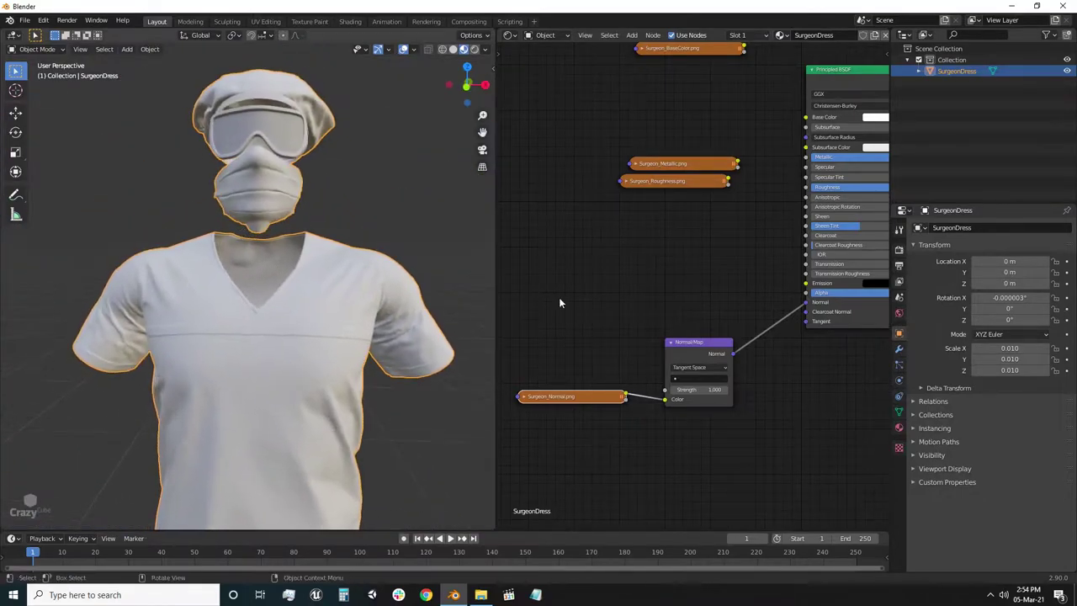
{"action": "scroll", "coordinate": [560, 300], "scroll_direction": "up", "scroll_amount": 2}
Step: Link BaseColor, Metallic and Roughness textures to the matching Principled BSDF inputs
{"action": "mouse_move", "coordinate": [704, 196]}
{"action": "left_mouse_down"}
{"action": "mouse_move", "coordinate": [703, 231]}
{"action": "mouse_move", "coordinate": [730, 253]}
{"action": "mouse_move", "coordinate": [795, 249]}
{"action": "left_mouse_up"}
{"action": "mouse_move", "coordinate": [671, 325]}
{"action": "left_mouse_down"}
{"action": "mouse_move", "coordinate": [695, 328]}
{"action": "mouse_move", "coordinate": [710, 297]}
{"action": "left_mouse_up"}
{"action": "left_click_drag", "start_coordinate": [795, 301], "coordinate": [795, 296]}
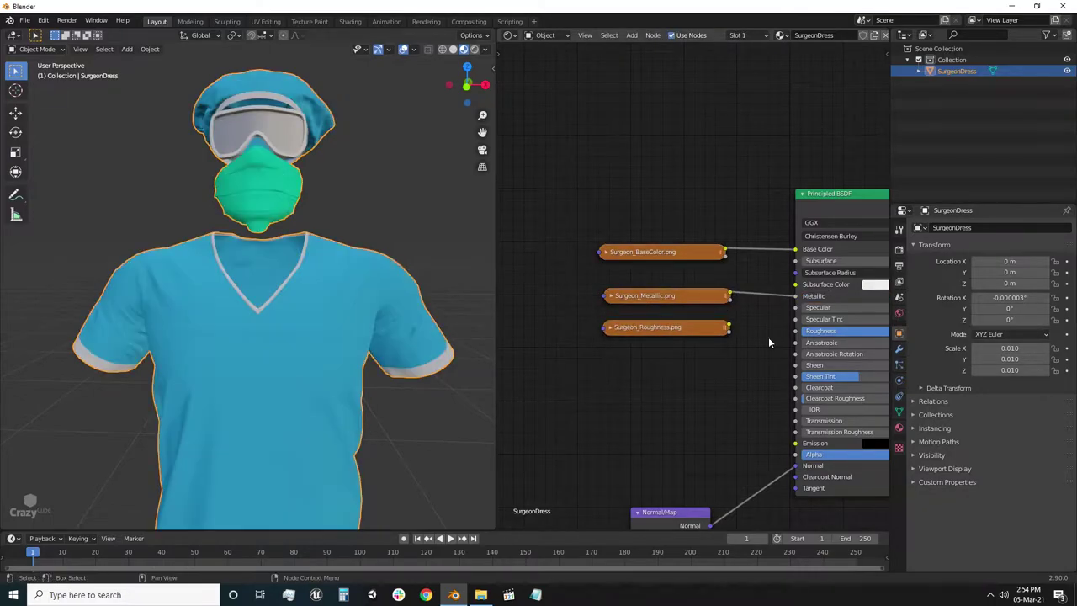
{"action": "left_click_drag", "start_coordinate": [729, 327], "coordinate": [797, 334]}
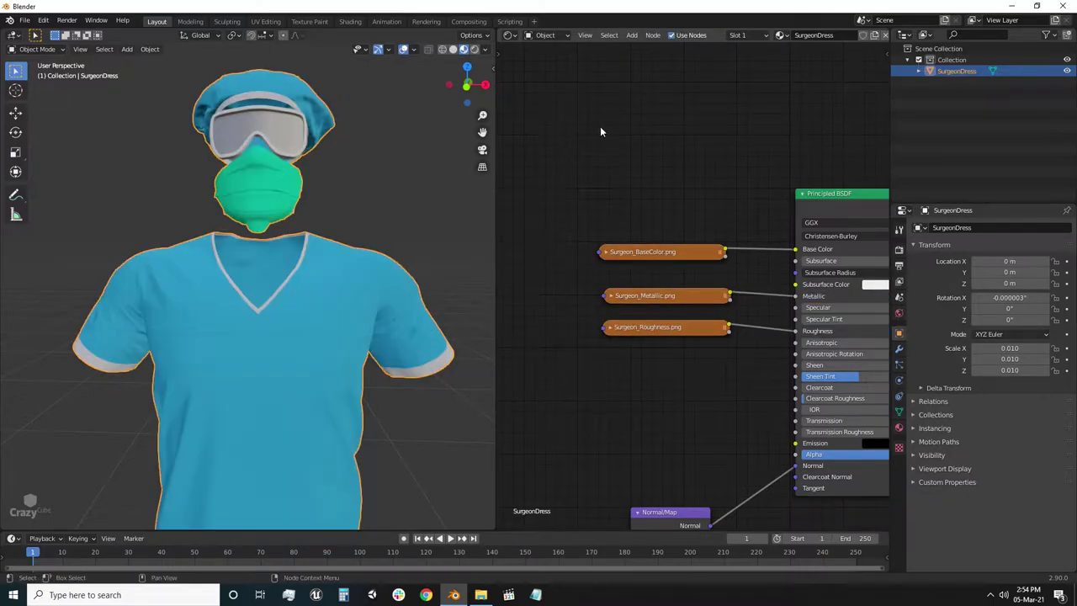
Step: Set Specular to 0.500 and begin joining the two areas into one
{"action": "scroll", "coordinate": [665, 340], "scroll_direction": "down", "scroll_amount": 2}
{"action": "middle_click_drag", "start_coordinate": [665, 344], "coordinate": [723, 294]}
{"action": "scroll", "coordinate": [757, 252], "scroll_direction": "up", "scroll_amount": 1}
{"action": "scroll", "coordinate": [774, 240], "scroll_direction": "up", "scroll_amount": 2}
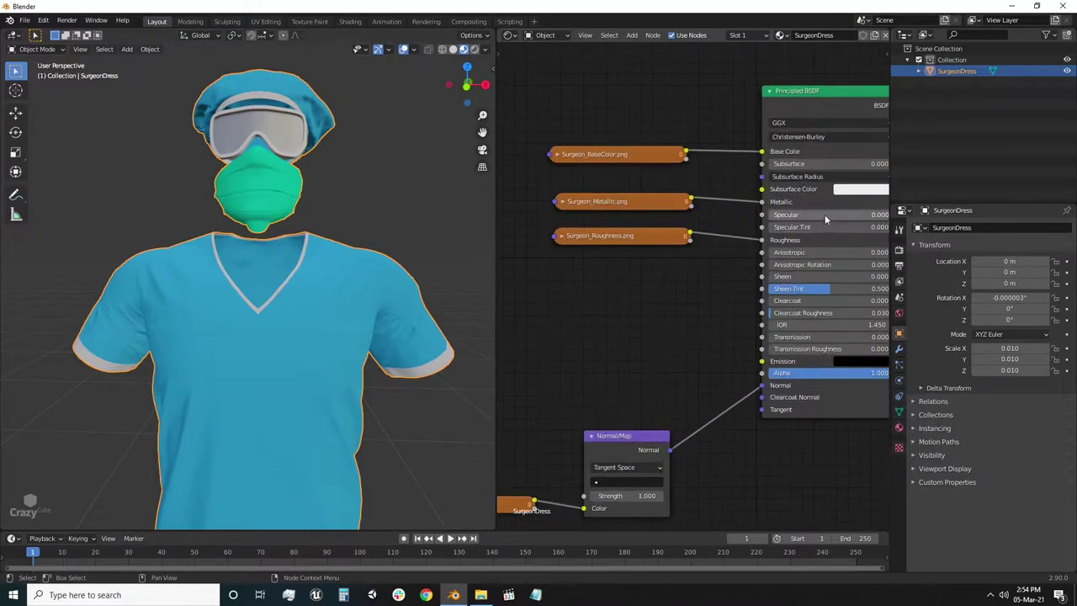
{"action": "type", "text": "0.500"}
{"action": "key", "text": "Return"}
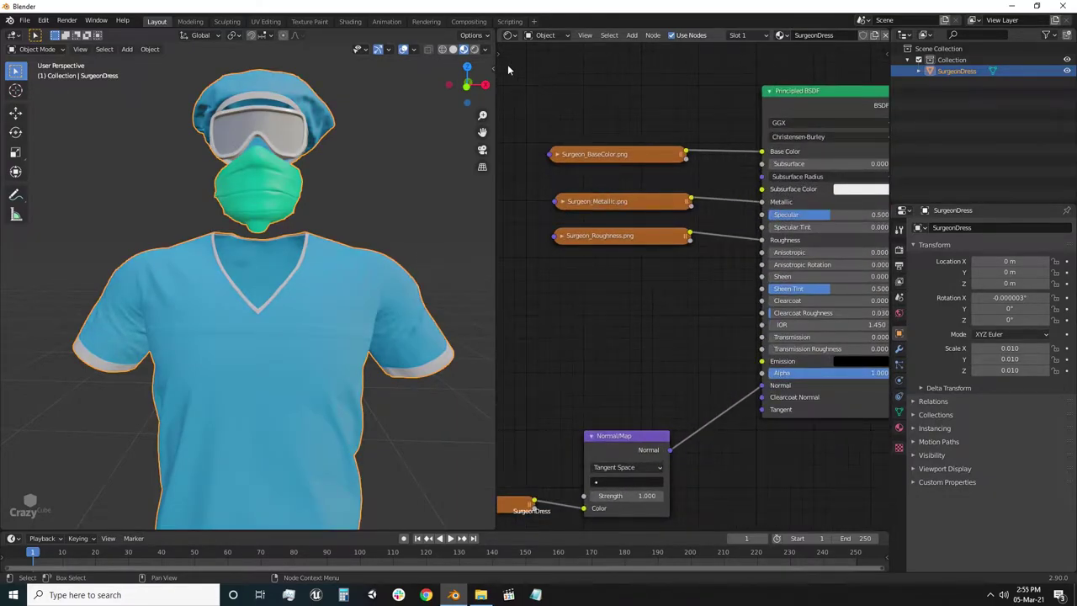
{"action": "right_click", "coordinate": [501, 219]}
{"action": "left_click", "coordinate": [483, 218]}
Step: Keep only the 3D view, switch to Rendered shading and set the render engine to Cycles
{"action": "left_click", "coordinate": [770, 234]}
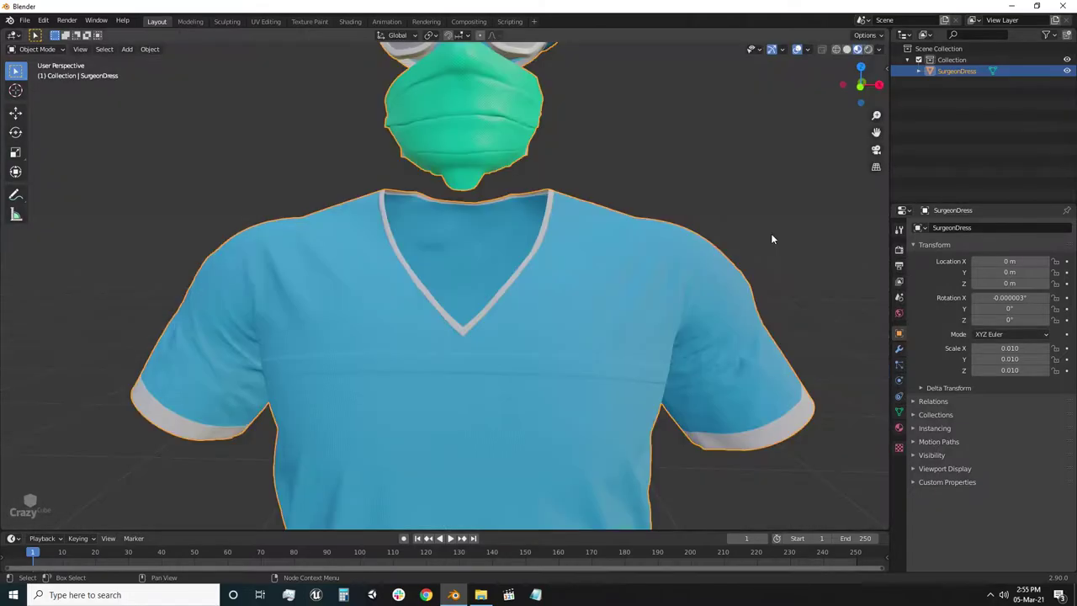
{"action": "scroll", "coordinate": [452, 301], "scroll_direction": "down", "scroll_amount": 3}
{"action": "scroll", "coordinate": [452, 305], "scroll_direction": "up", "scroll_amount": 2}
{"action": "mouse_move", "coordinate": [496, 380]}
{"action": "middle_mouse_down", "text": "shift"}
{"action": "mouse_move", "coordinate": [524, 393]}
{"action": "mouse_move", "coordinate": [520, 377]}
{"action": "mouse_move", "coordinate": [555, 370]}
{"action": "middle_mouse_up", "text": "shift"}
{"action": "scroll", "coordinate": [484, 321], "scroll_direction": "down", "scroll_amount": 3}
{"action": "scroll", "coordinate": [476, 381], "scroll_direction": "down", "scroll_amount": 2}
{"action": "left_click", "coordinate": [869, 49]}
{"action": "left_click", "coordinate": [898, 249]}
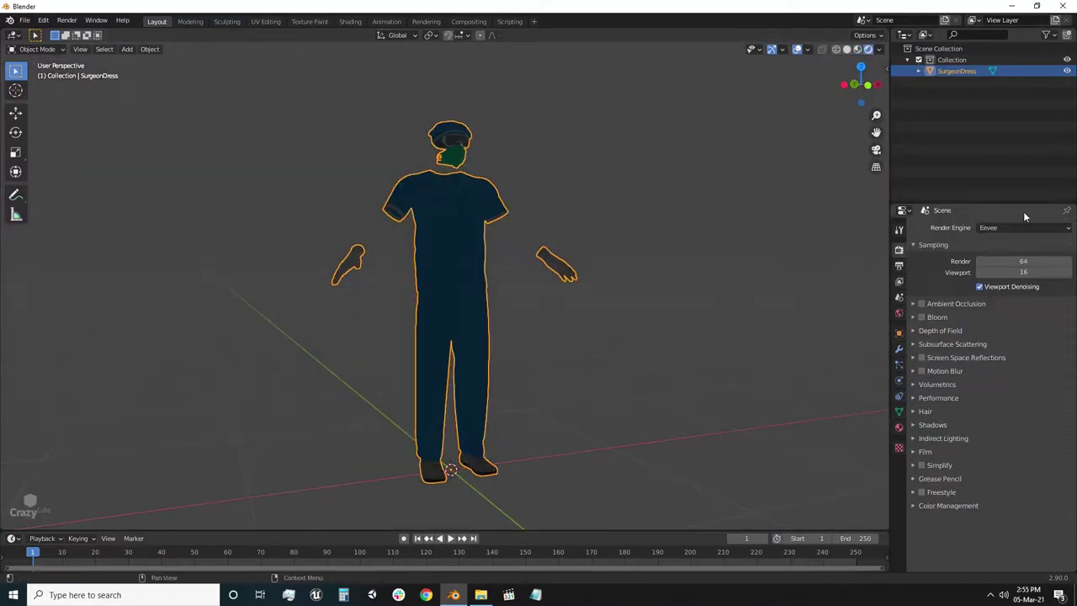
{"action": "left_click", "coordinate": [1023, 227]}
{"action": "left_click", "coordinate": [1001, 265]}
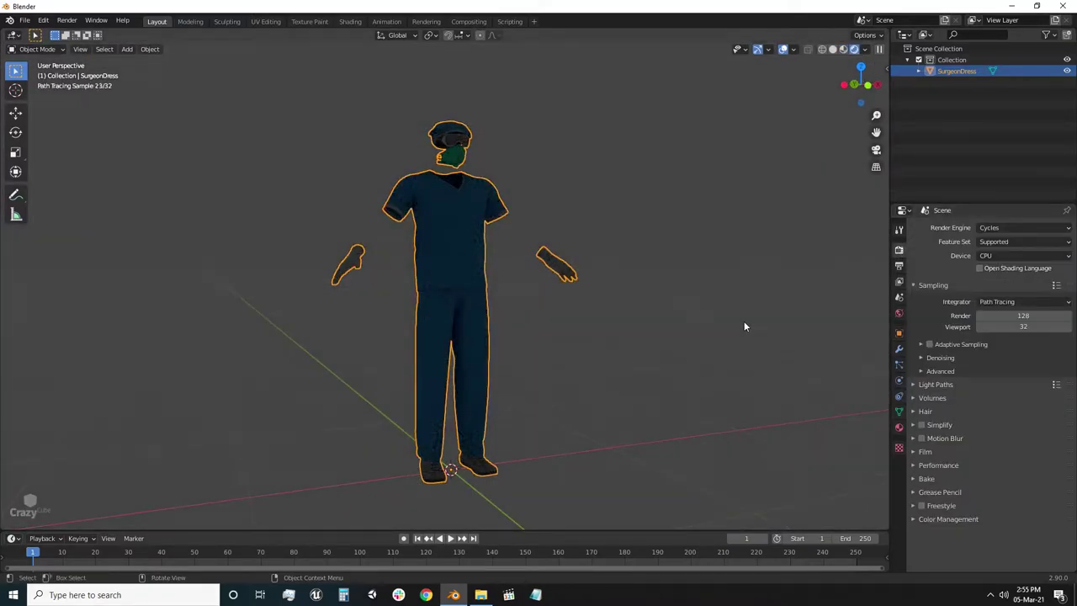
Step: Set the World background colour to black
{"action": "left_click", "coordinate": [898, 314]}
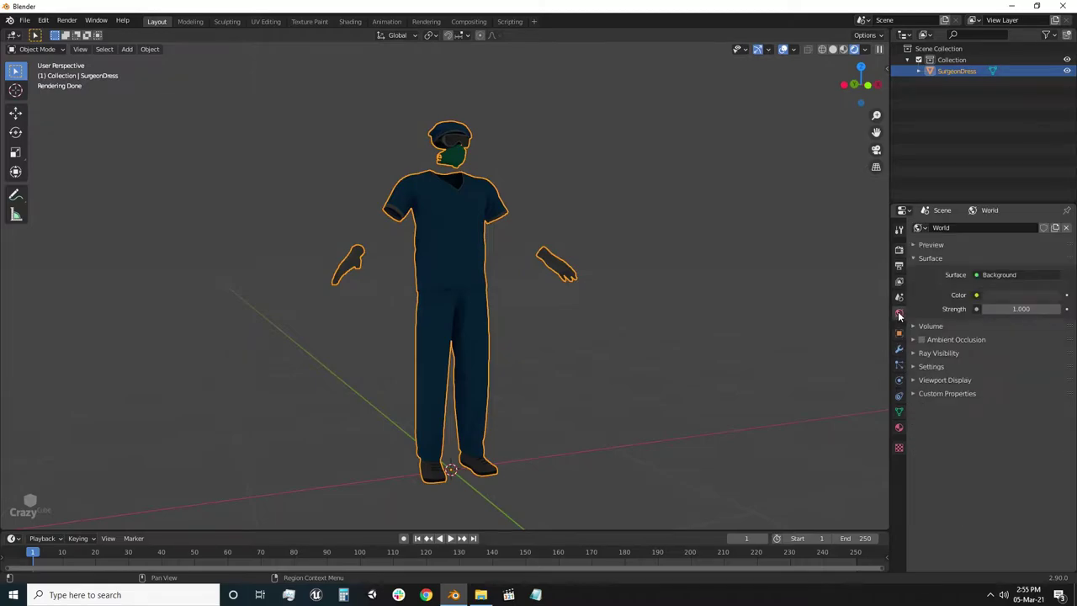
{"action": "left_click", "coordinate": [1035, 295]}
{"action": "left_click_drag", "start_coordinate": [1051, 199], "coordinate": [1050, 215]}
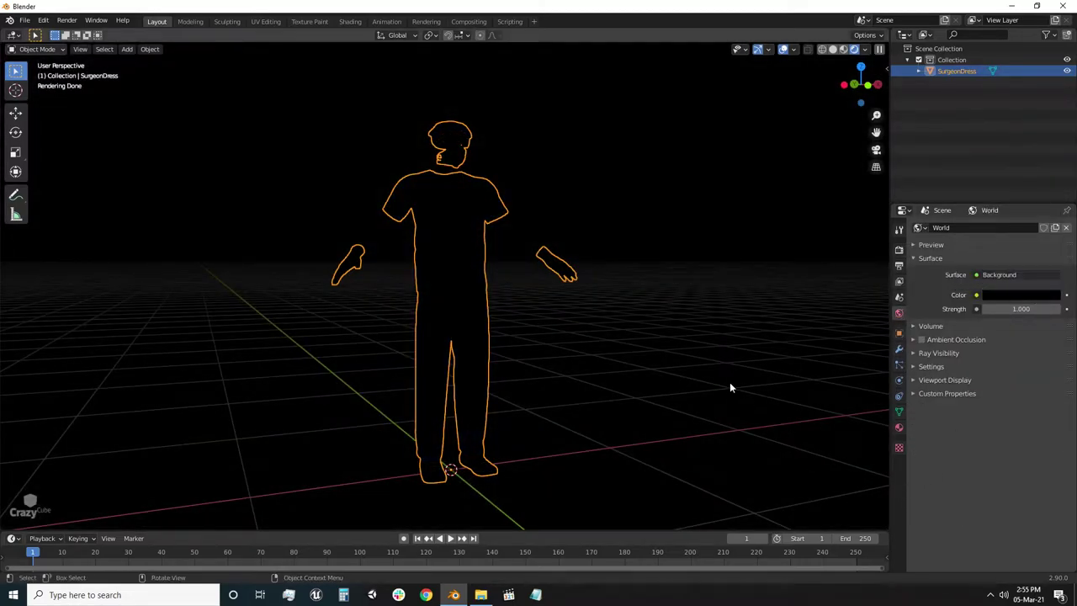
{"action": "left_click", "coordinate": [661, 401]}
{"action": "mouse_move", "coordinate": [629, 396]}
{"action": "middle_mouse_down"}
{"action": "mouse_move", "coordinate": [557, 402]}
{"action": "mouse_move", "coordinate": [363, 353]}
{"action": "middle_mouse_up"}
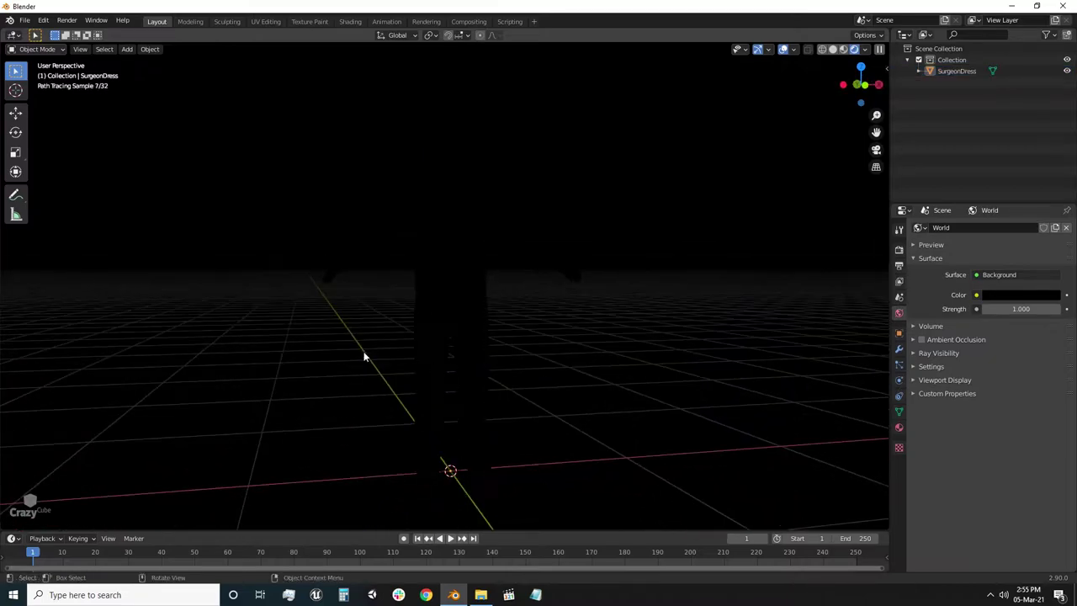
Step: Add an Area light and raise it along Z above the surgeon figure
{"action": "key", "text": "shift+a"}
{"action": "left_click", "coordinate": [375, 389]}
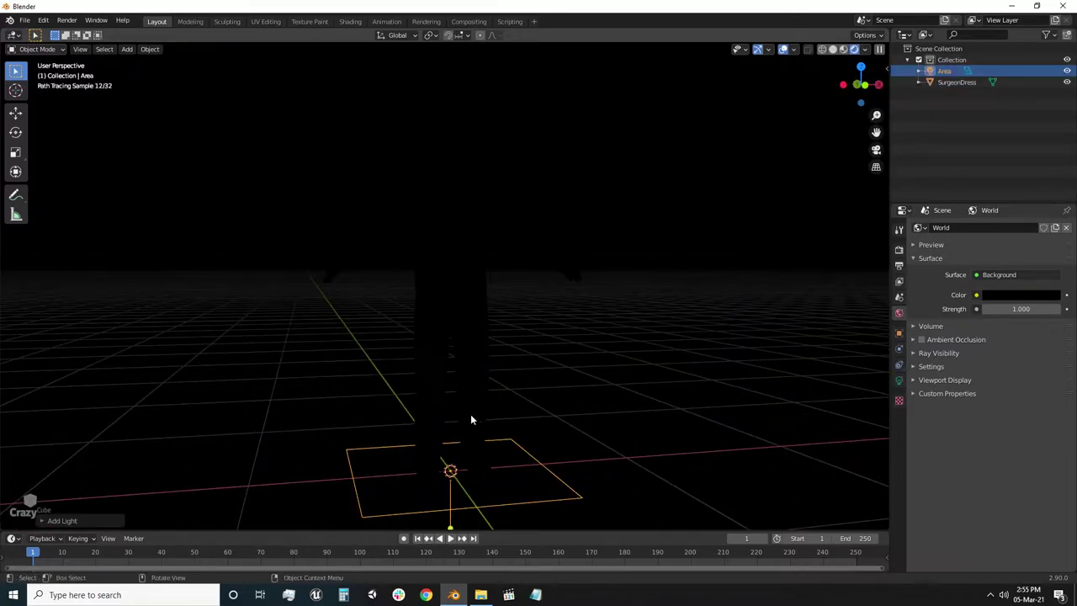
{"action": "key", "text": "g"}
{"action": "key", "text": "z"}
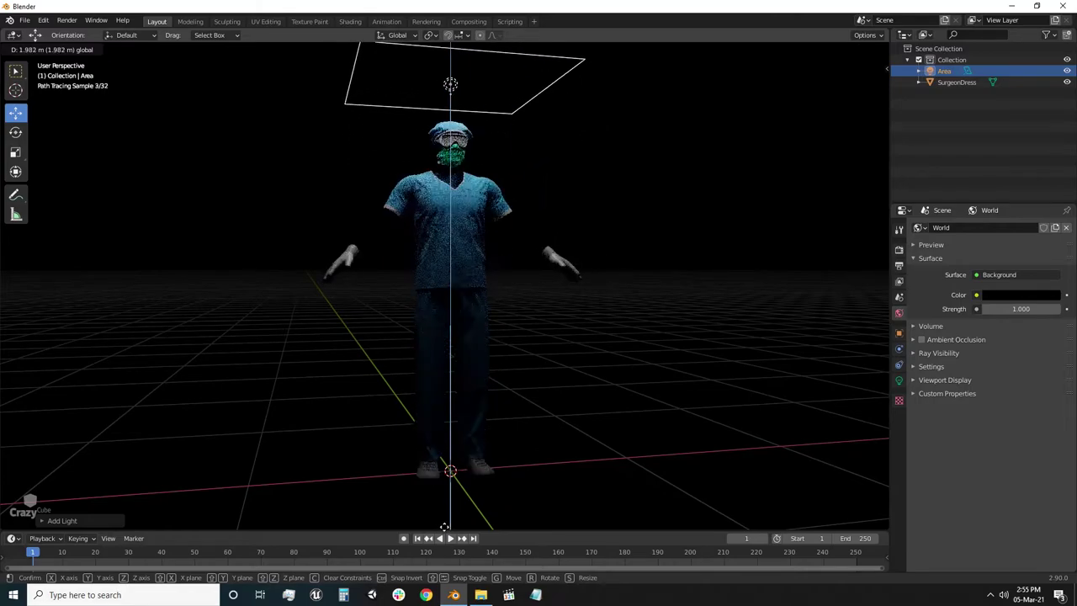
{"action": "left_click", "coordinate": [504, 340]}
{"action": "mouse_move", "coordinate": [505, 341]}
{"action": "middle_mouse_down"}
{"action": "mouse_move", "coordinate": [506, 366]}
{"action": "mouse_move", "coordinate": [521, 296]}
{"action": "mouse_move", "coordinate": [444, 125]}
{"action": "middle_mouse_up"}
{"action": "left_click_drag", "start_coordinate": [443, 126], "coordinate": [446, 82]}
Step: Set the area light's Size to 1.5 m and Power to 40 W
{"action": "left_click", "coordinate": [899, 379]}
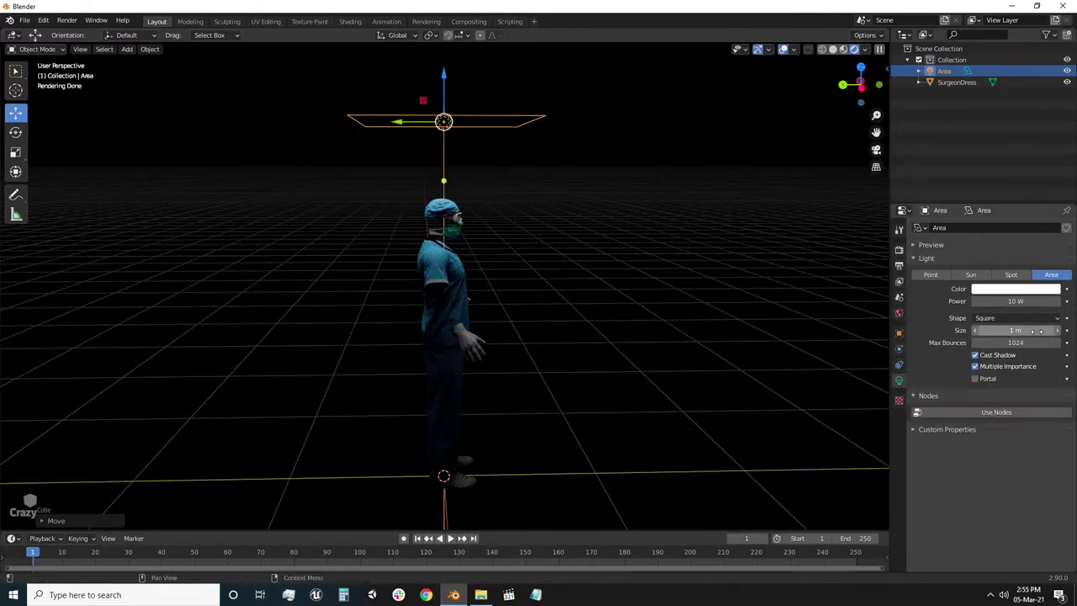
{"action": "type", "text": ".5"}
{"action": "key", "text": "Return"}
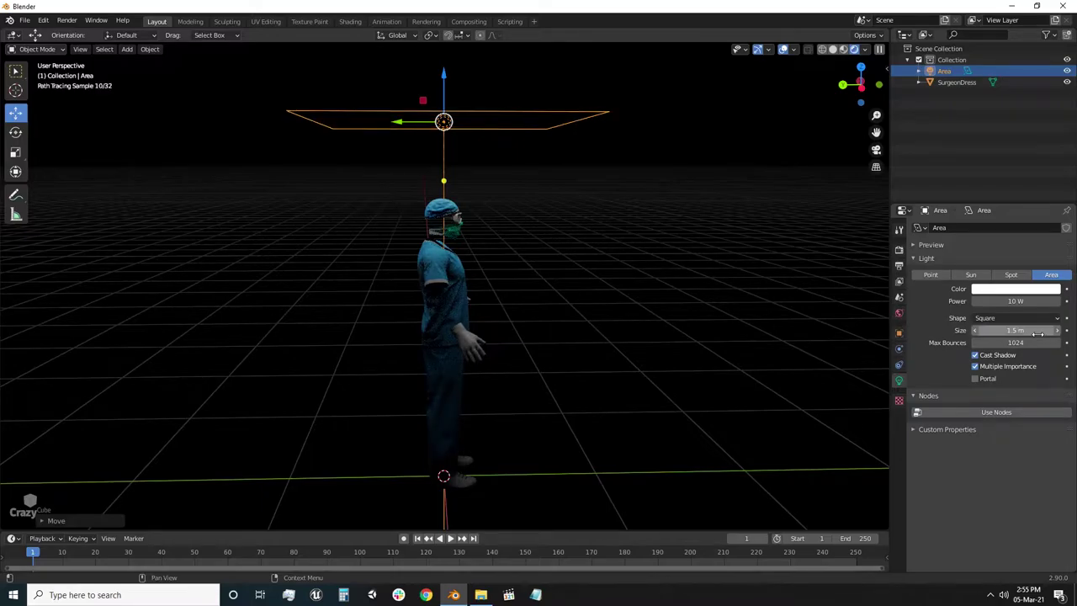
{"action": "type", "text": "40"}
{"action": "key", "text": "Return"}
Step: Give the area light a saturated blue colour
{"action": "middle_click_drag", "start_coordinate": [504, 337], "coordinate": [447, 246]}
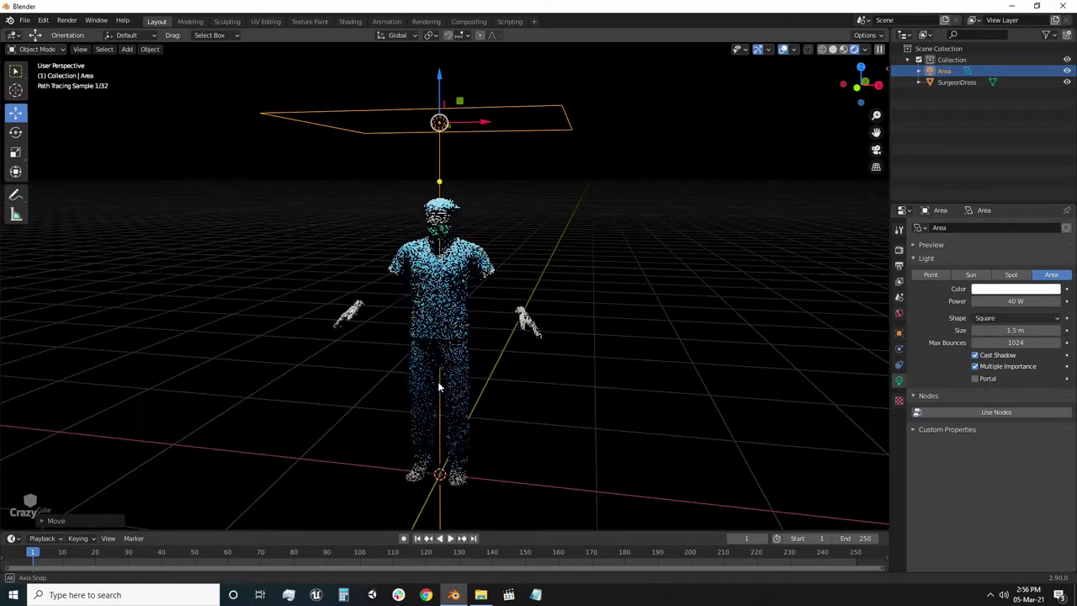
{"action": "scroll", "coordinate": [447, 245], "scroll_direction": "up", "scroll_amount": 3}
{"action": "scroll", "coordinate": [526, 350], "scroll_direction": "up", "scroll_amount": 2}
{"action": "scroll", "coordinate": [505, 320], "scroll_direction": "up", "scroll_amount": 2}
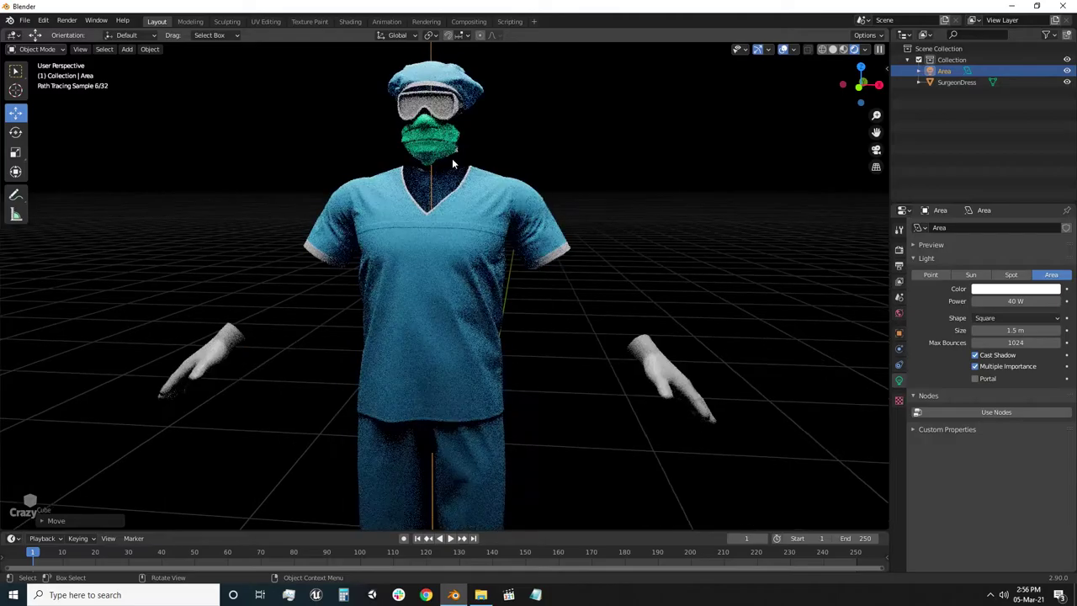
{"action": "middle_click_drag", "start_coordinate": [452, 158], "coordinate": [484, 351]}
{"action": "scroll", "coordinate": [484, 351], "scroll_direction": "up", "scroll_amount": 2}
{"action": "scroll", "coordinate": [483, 352], "scroll_direction": "up", "scroll_amount": 3}
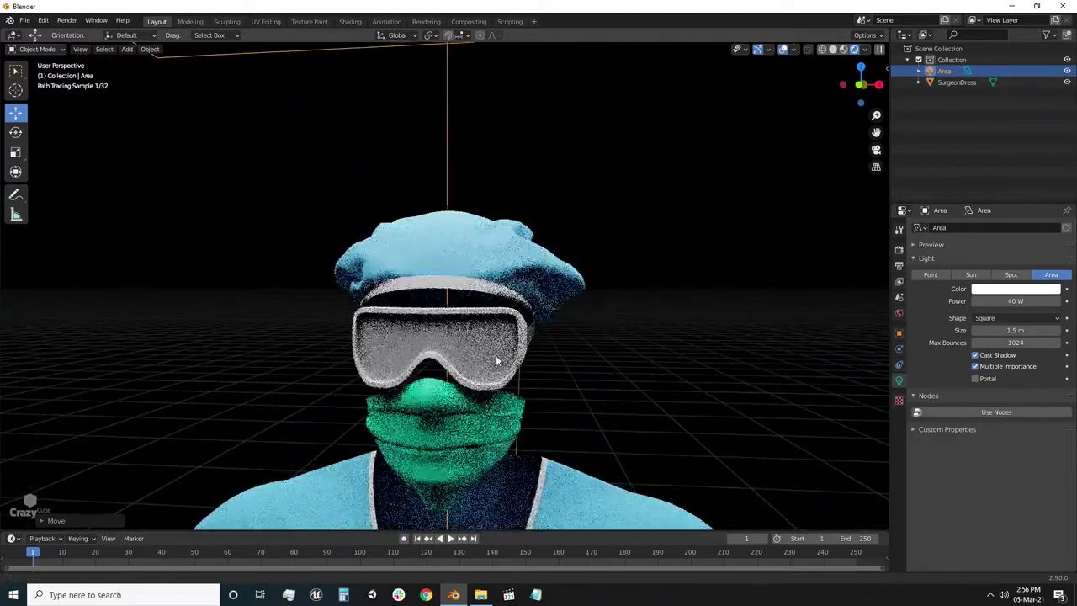
{"action": "left_click", "coordinate": [1019, 292]}
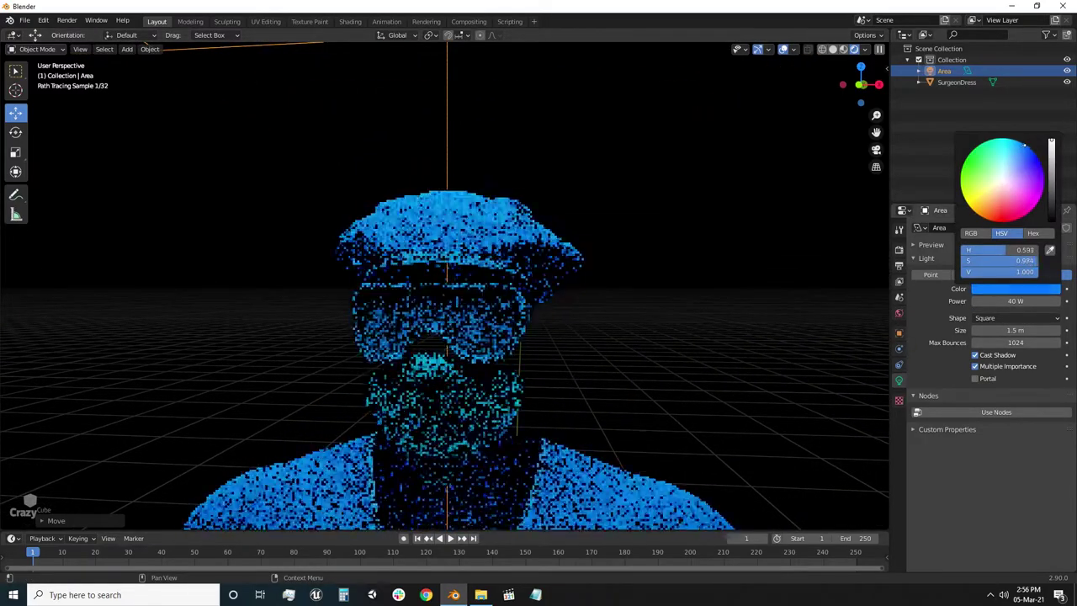
{"action": "left_click", "coordinate": [1017, 141]}
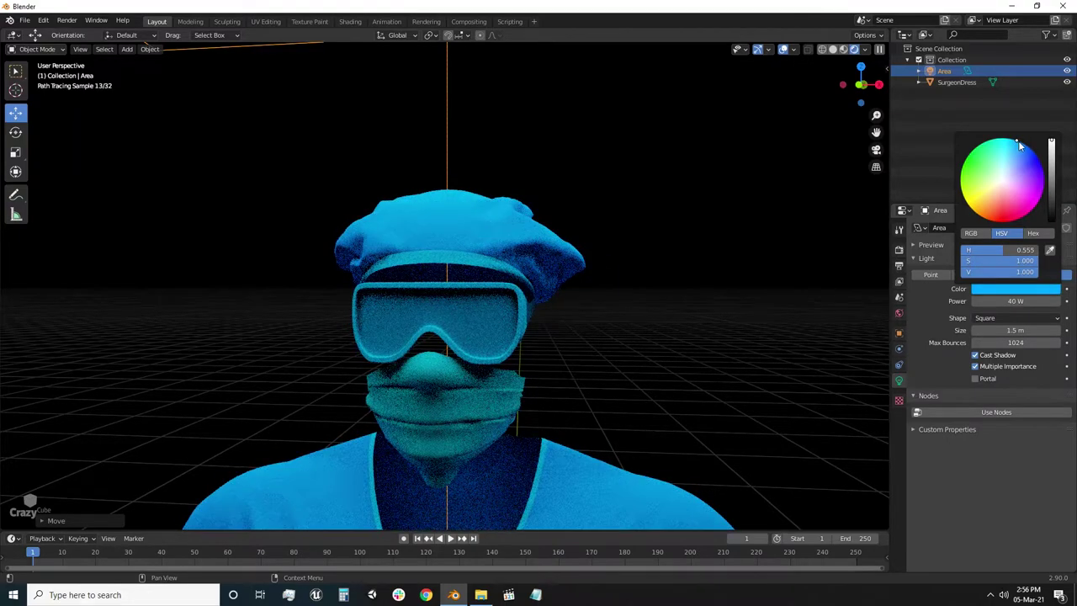
{"action": "left_click", "coordinate": [477, 329]}
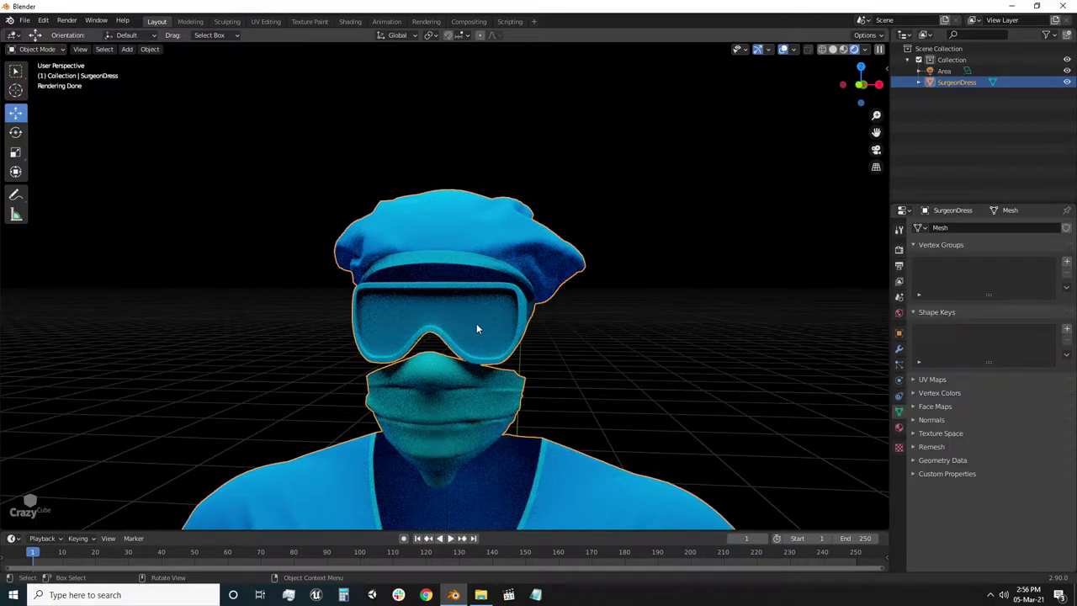
Step: Select the Glass material slot on SurgeonDress and set its Metallic to 0
{"action": "left_click", "coordinate": [898, 428]}
{"action": "left_click", "coordinate": [940, 241]}
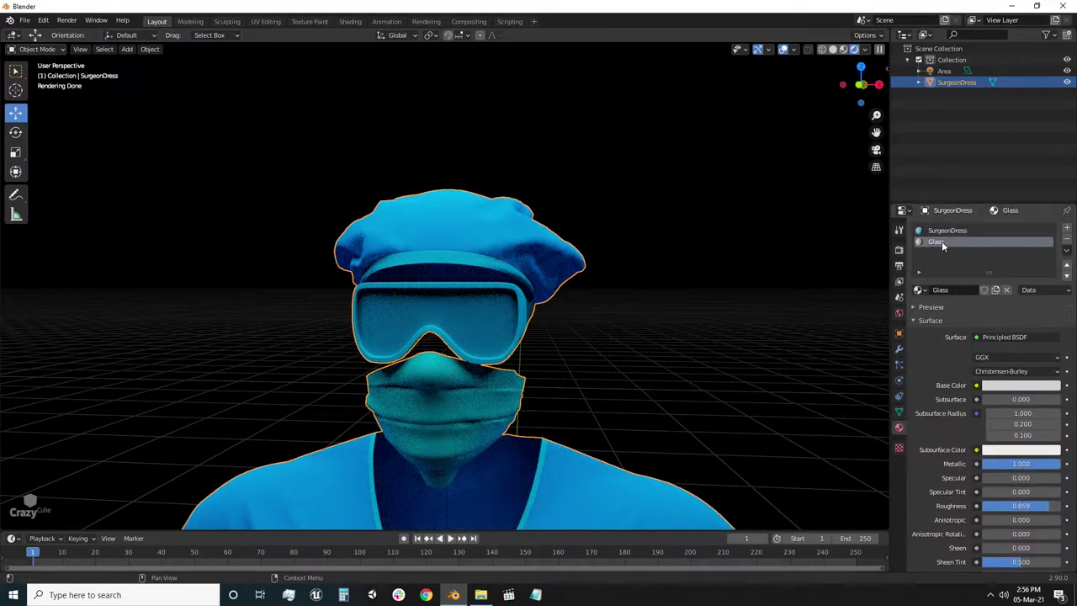
{"action": "left_click", "coordinate": [1003, 386]}
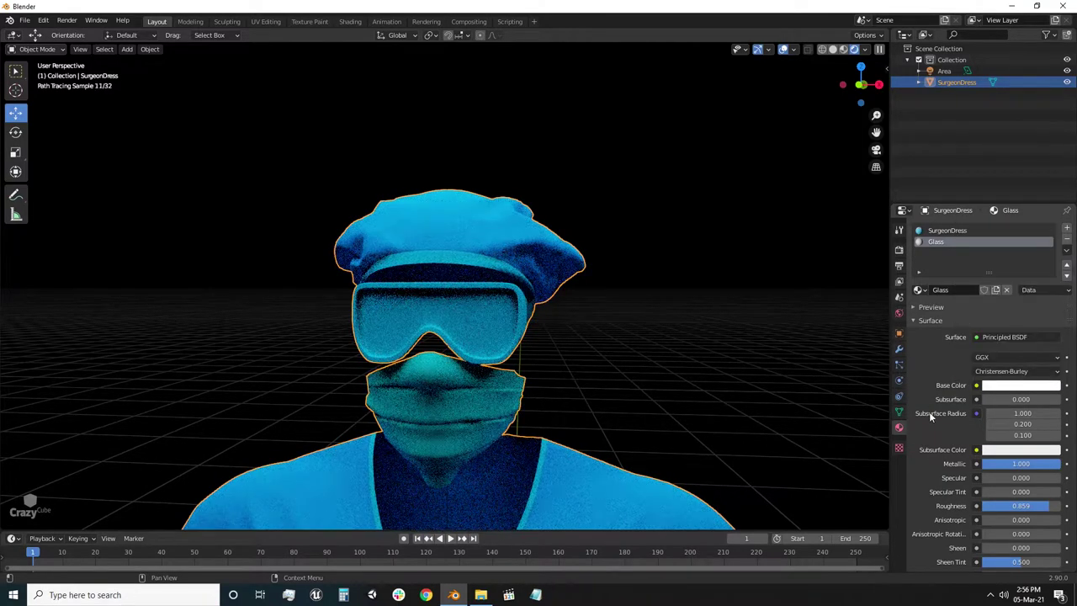
{"action": "scroll", "coordinate": [928, 415], "scroll_direction": "down", "scroll_amount": 1}
{"action": "mouse_move", "coordinate": [1001, 441]}
{"action": "left_mouse_down"}
{"action": "mouse_move", "coordinate": [942, 441]}
{"action": "mouse_move", "coordinate": [1055, 455]}
{"action": "left_mouse_up"}
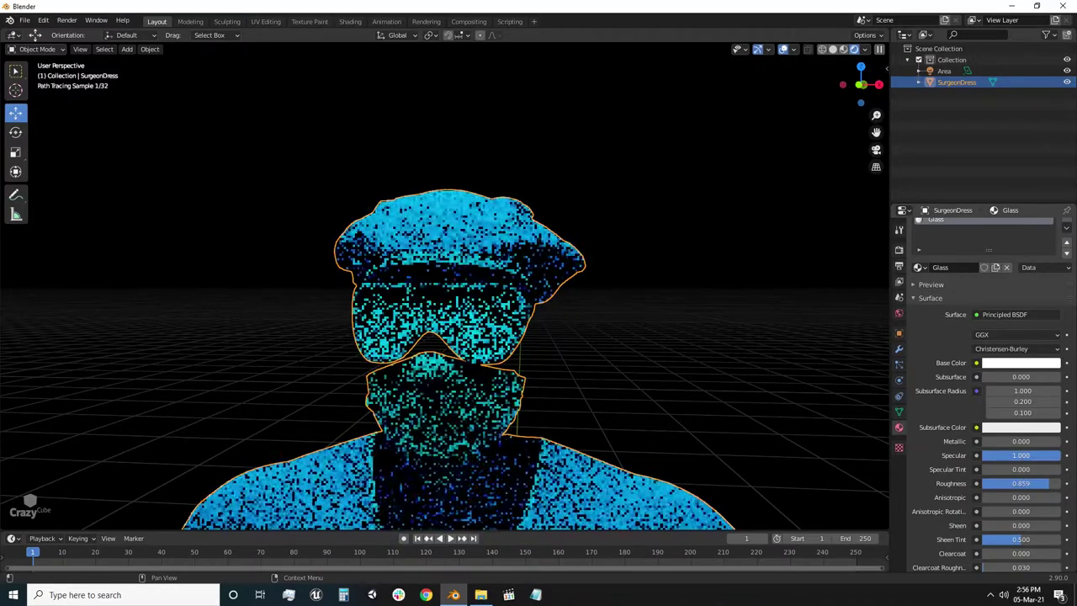
Step: Set the Glass Roughness to 0.025 and Clearcoat to 0.125
{"action": "scroll", "coordinate": [931, 457], "scroll_direction": "down", "scroll_amount": 1}
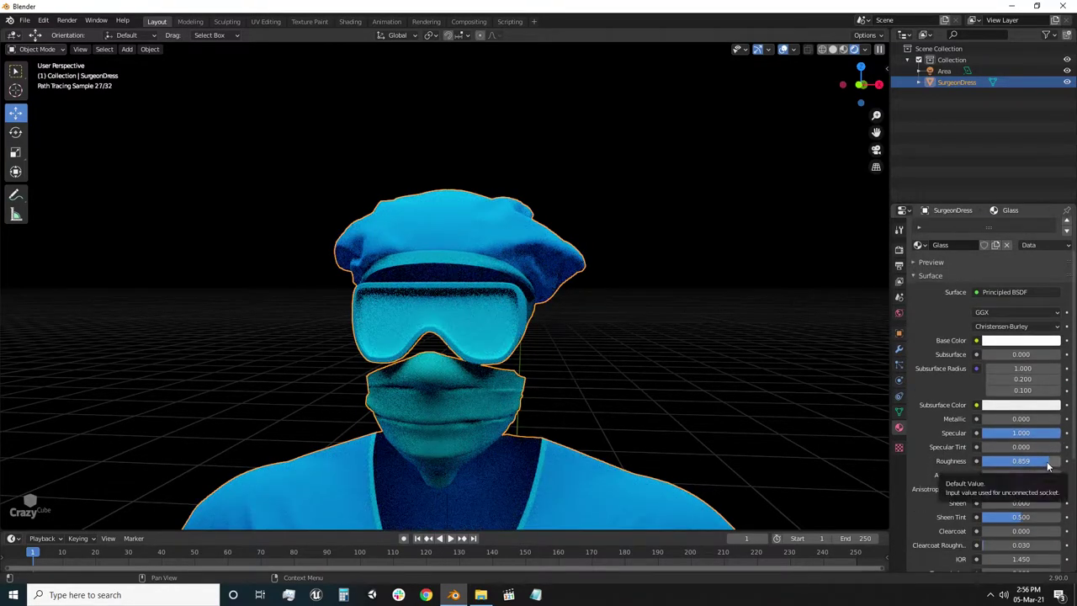
{"action": "left_click", "coordinate": [1051, 462]}
{"action": "type", "text": ".025"}
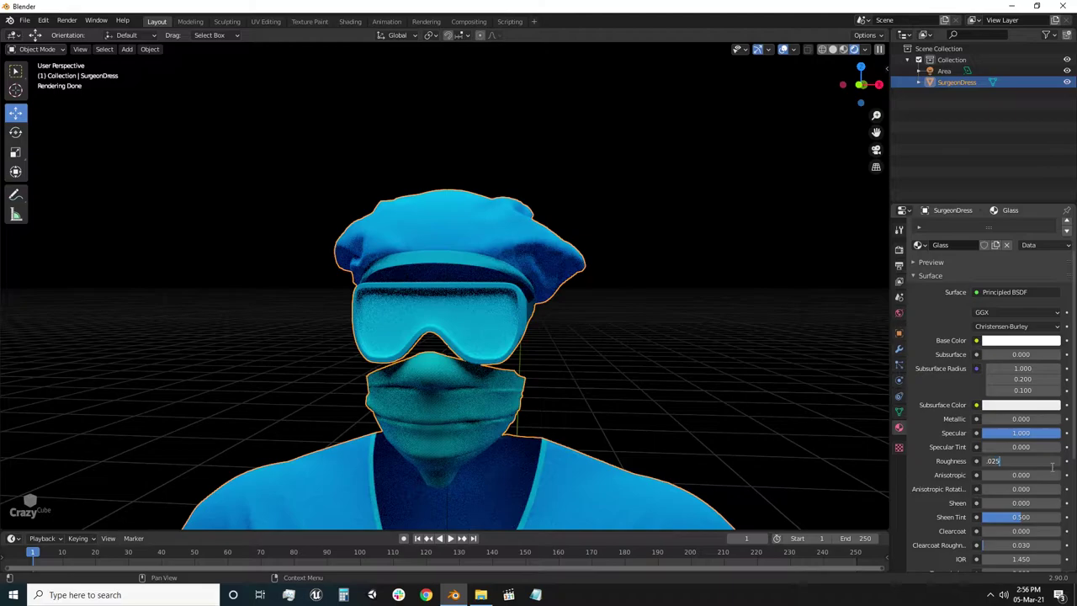
{"action": "key", "text": "Return"}
{"action": "scroll", "coordinate": [917, 448], "scroll_direction": "down", "scroll_amount": 3}
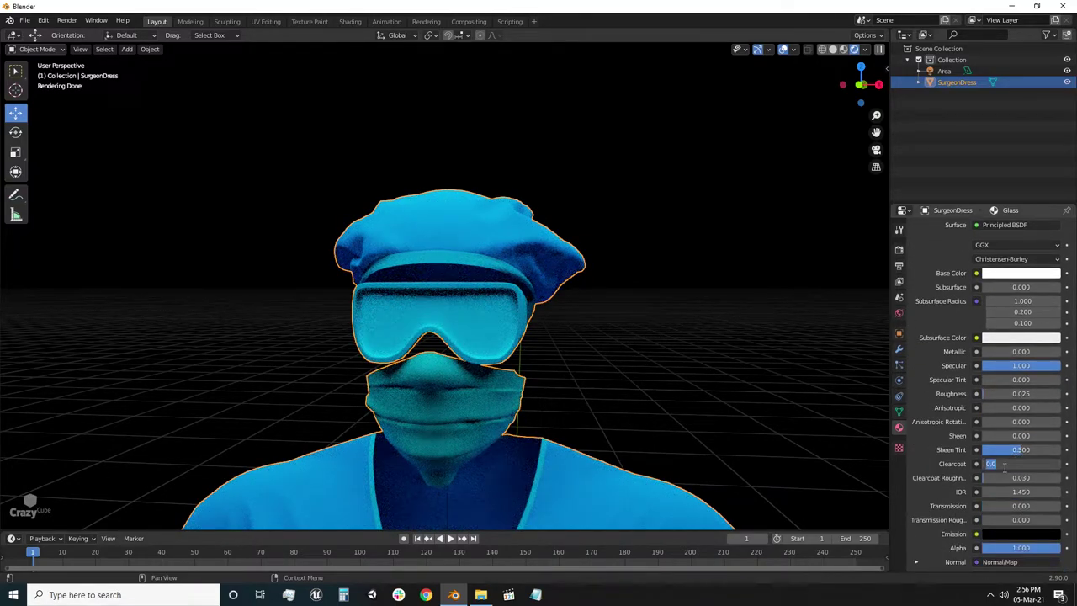
{"action": "type", "text": ".125"}
{"action": "type", "text": "0.125"}
{"action": "key", "text": "Return"}
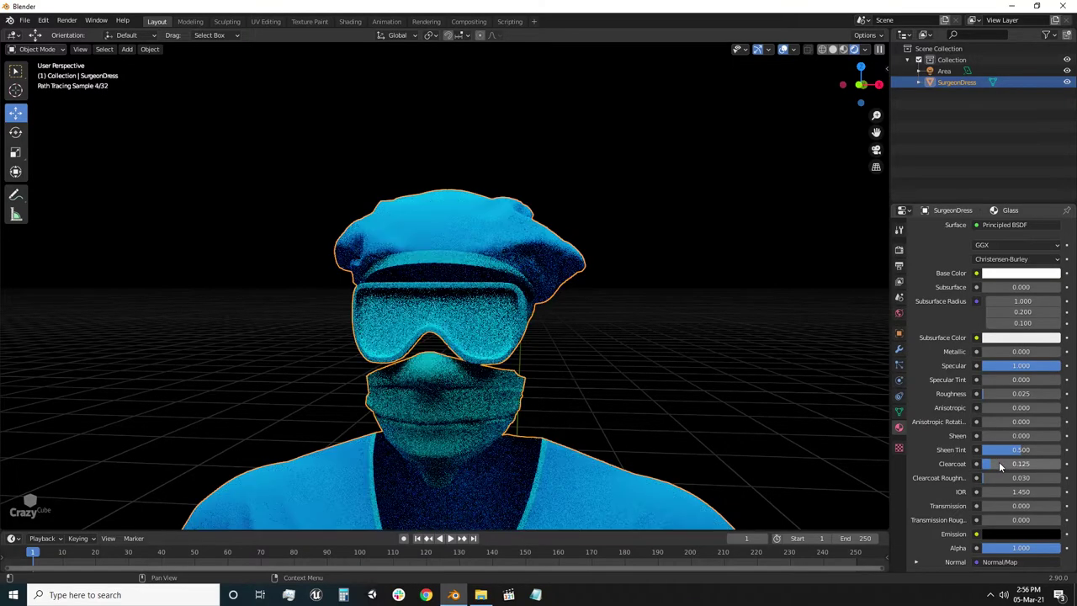
{"action": "middle_click_drag", "start_coordinate": [589, 407], "coordinate": [591, 416]}
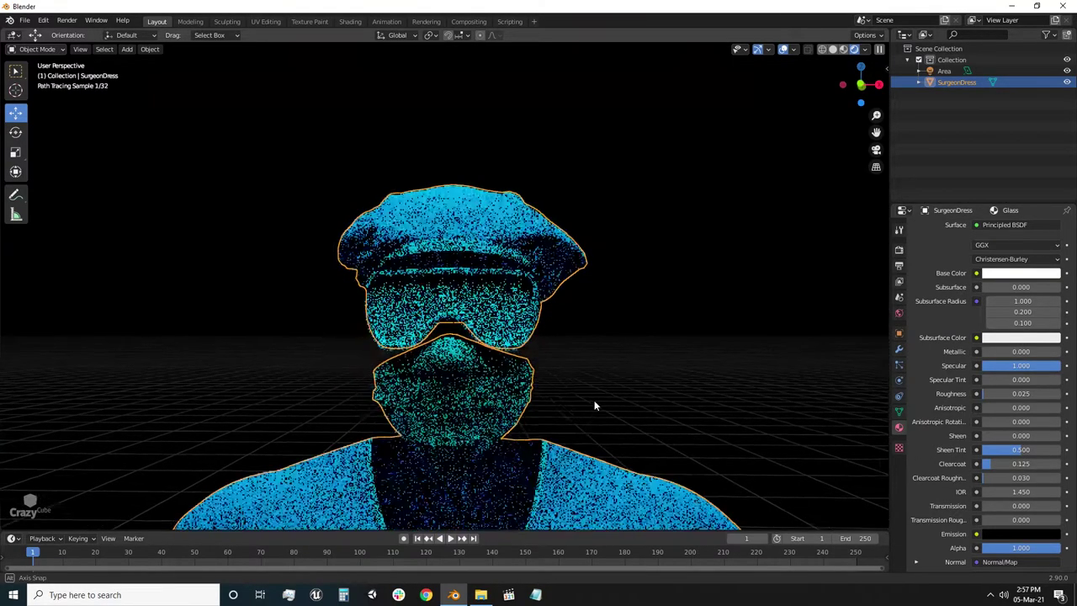
Step: Set the Glass Transmission to 1.0 and IOR to 1.28
{"action": "left_click_drag", "start_coordinate": [988, 506], "coordinate": [1060, 505]}
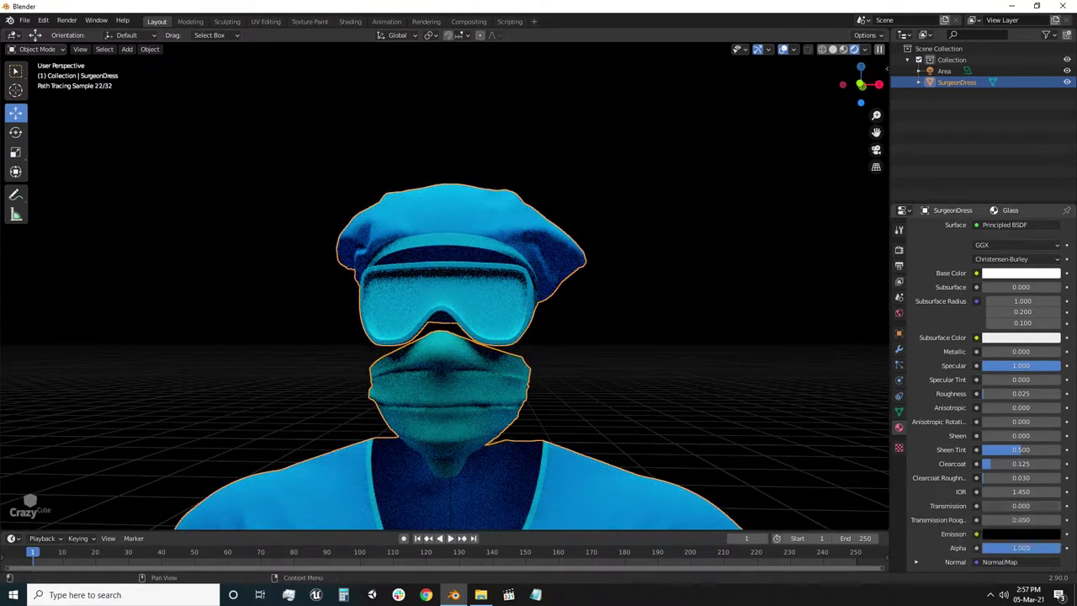
{"action": "scroll", "coordinate": [617, 368], "scroll_direction": "up", "scroll_amount": 1}
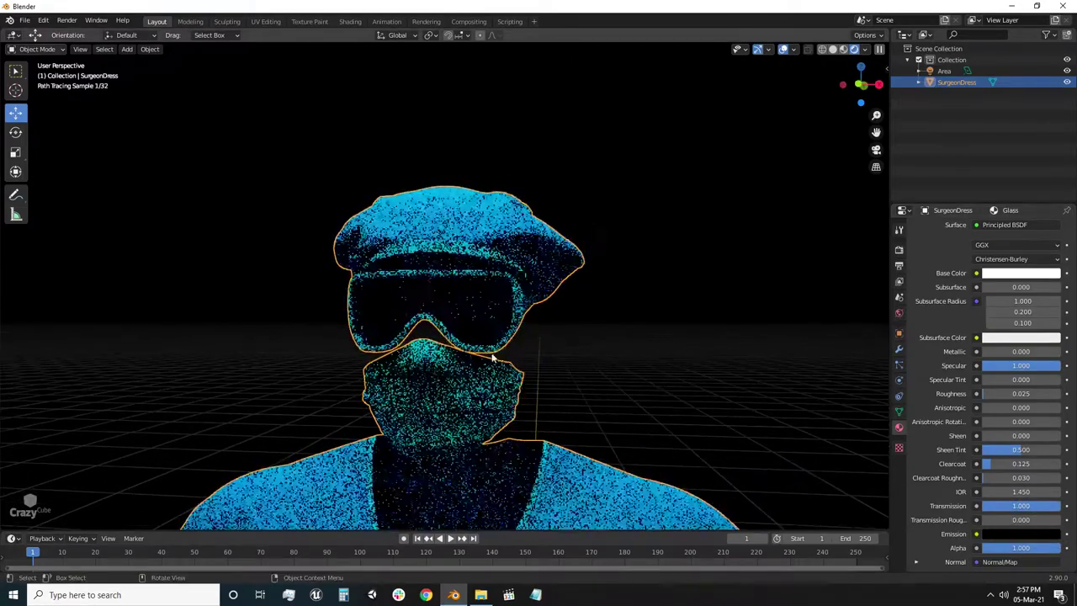
{"action": "scroll", "coordinate": [497, 360], "scroll_direction": "up", "scroll_amount": 3}
{"action": "left_click", "coordinate": [1032, 508]}
{"action": "type", "text": ".0"}
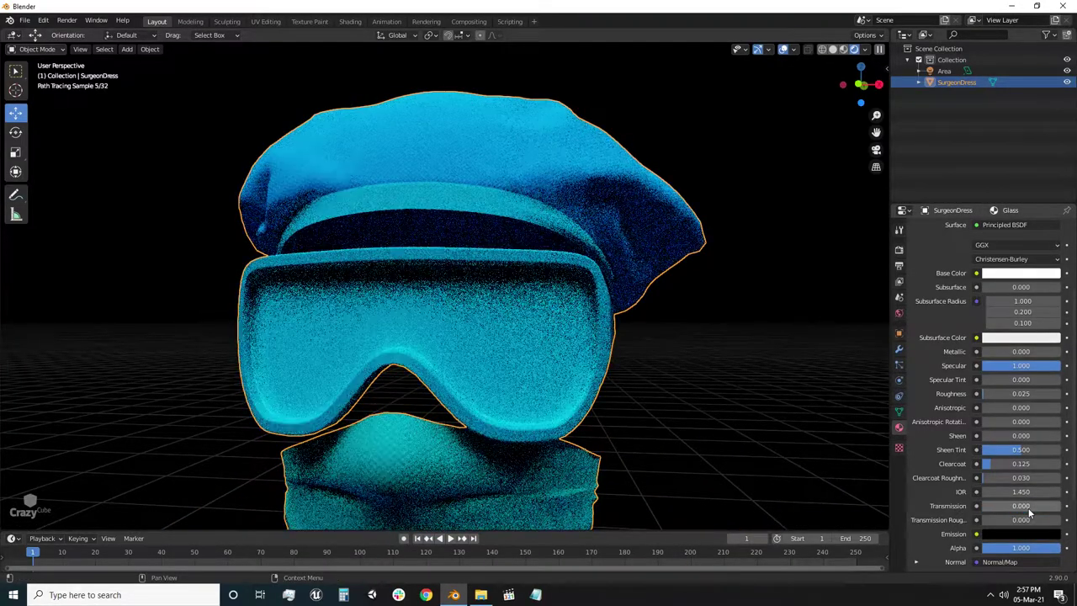
{"action": "key", "text": "Return"}
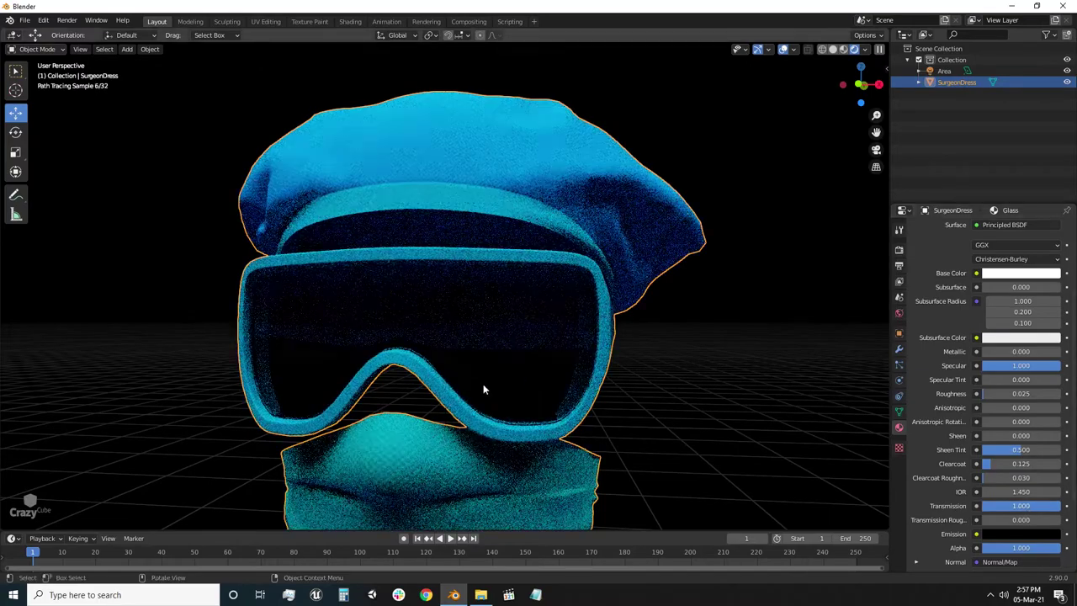
{"action": "left_click", "coordinate": [1025, 492]}
{"action": "type", "text": "1.28"}
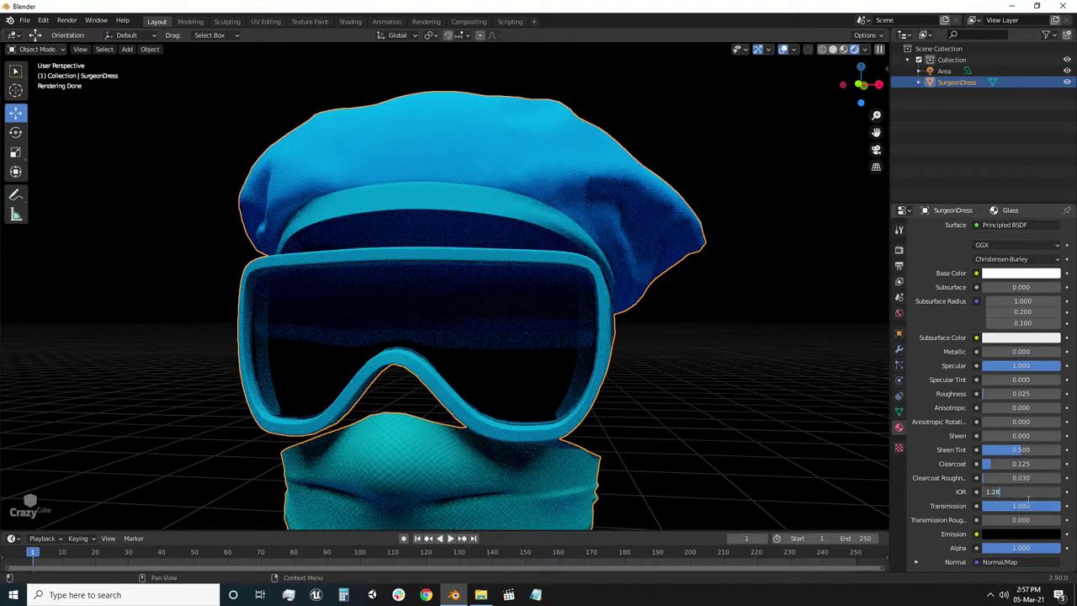
{"action": "key", "text": "Return"}
{"action": "scroll", "coordinate": [496, 271], "scroll_direction": "down", "scroll_amount": 5}
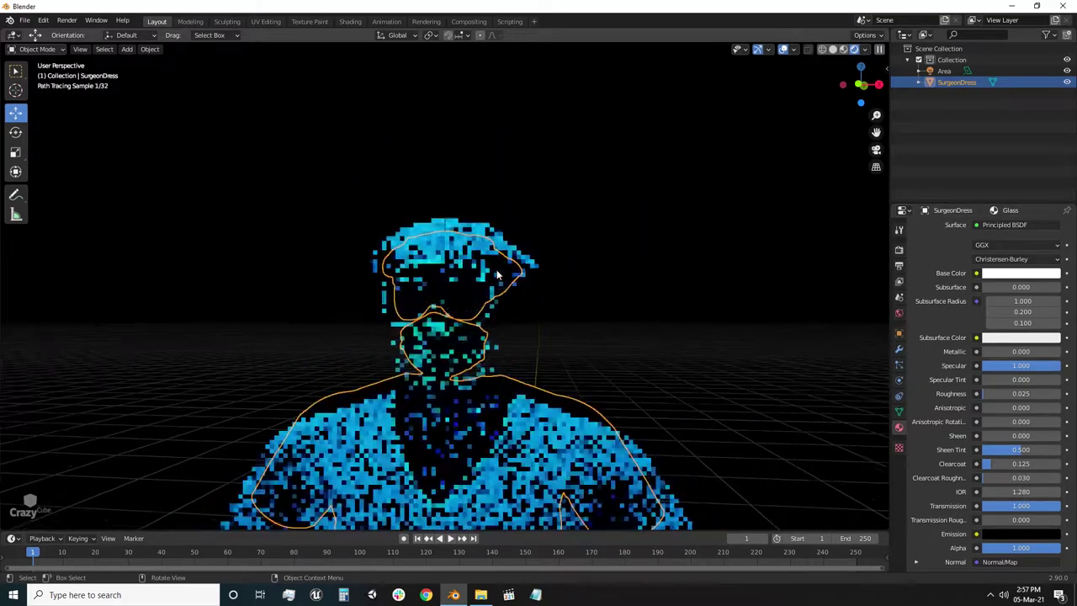
{"action": "scroll", "coordinate": [496, 271], "scroll_direction": "down", "scroll_amount": 3}
{"action": "scroll", "coordinate": [533, 284], "scroll_direction": "down", "scroll_amount": 3}
Step: Rename the first area light to TopLight
{"action": "left_click", "coordinate": [944, 72]}
{"action": "type", "text": "TopLight"}
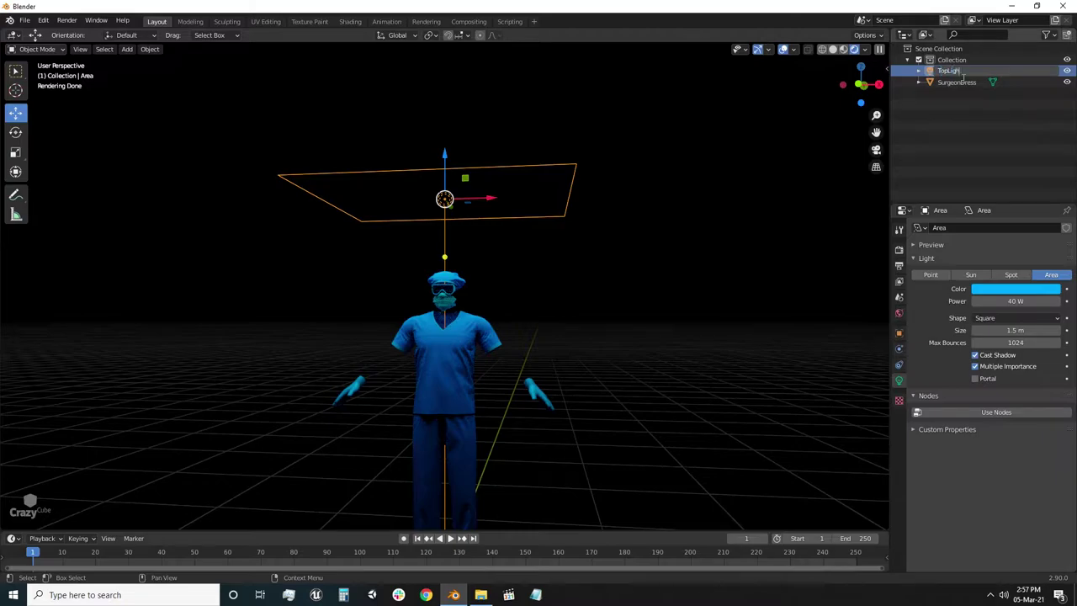
{"action": "key", "text": "Return"}
{"action": "middle_click_drag", "start_coordinate": [548, 375], "coordinate": [545, 395]}
{"action": "scroll", "coordinate": [543, 402], "scroll_direction": "down", "scroll_amount": 2}
{"action": "left_click", "coordinate": [505, 318]}
Step: Add a second area light, BackLight, and rotate it -90° around X
{"action": "key", "text": "shift+a"}
{"action": "mouse_move", "coordinate": [468, 314]}
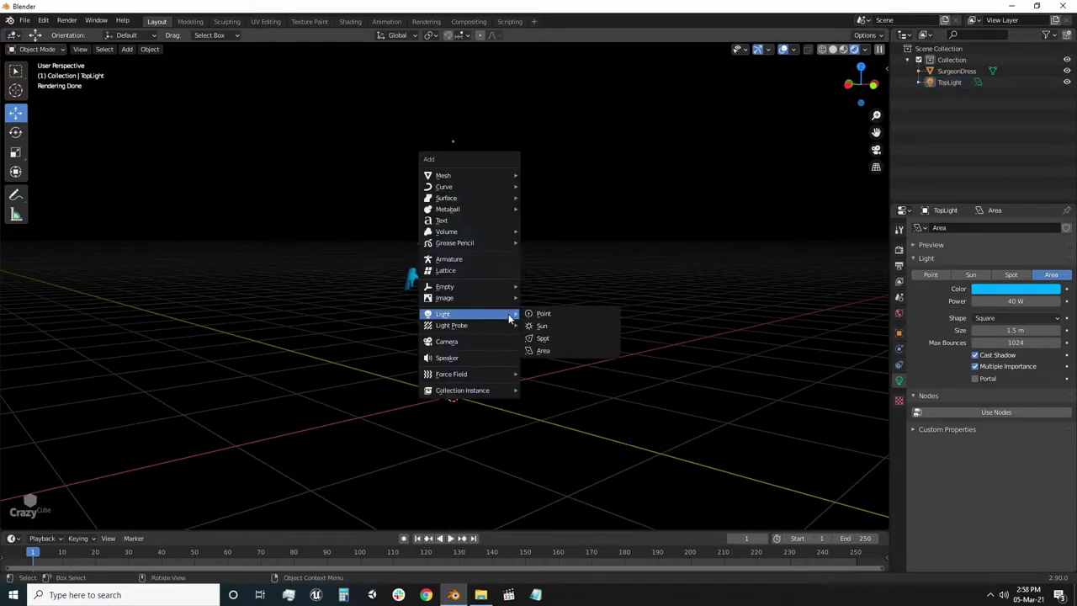
{"action": "left_click", "coordinate": [559, 354]}
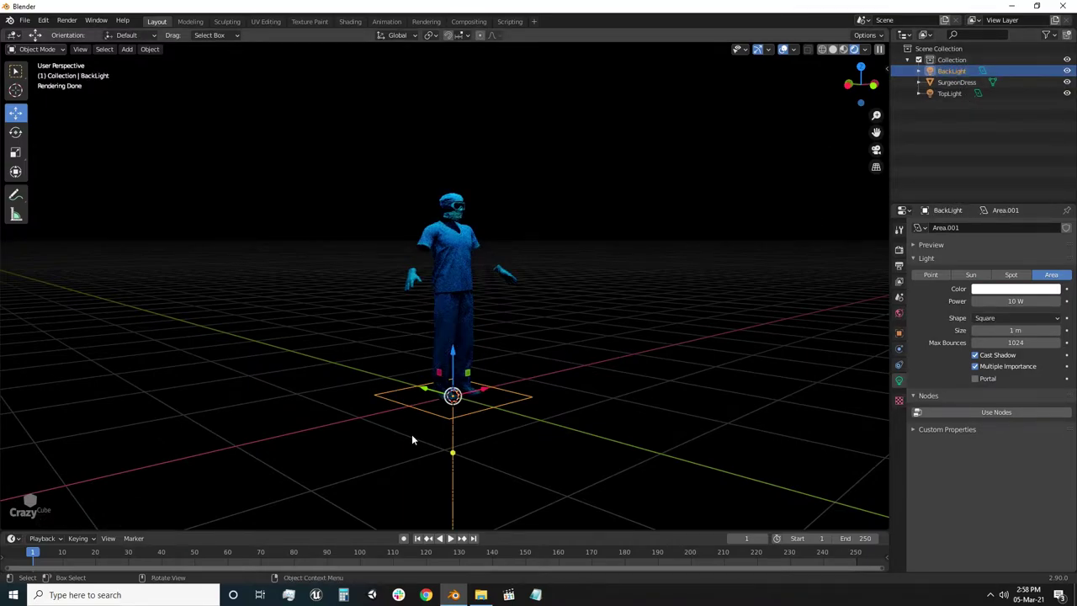
{"action": "middle_click_drag", "start_coordinate": [411, 434], "coordinate": [494, 429]}
{"action": "left_click", "coordinate": [15, 132]}
{"action": "left_click_drag", "start_coordinate": [430, 367], "coordinate": [418, 423]}
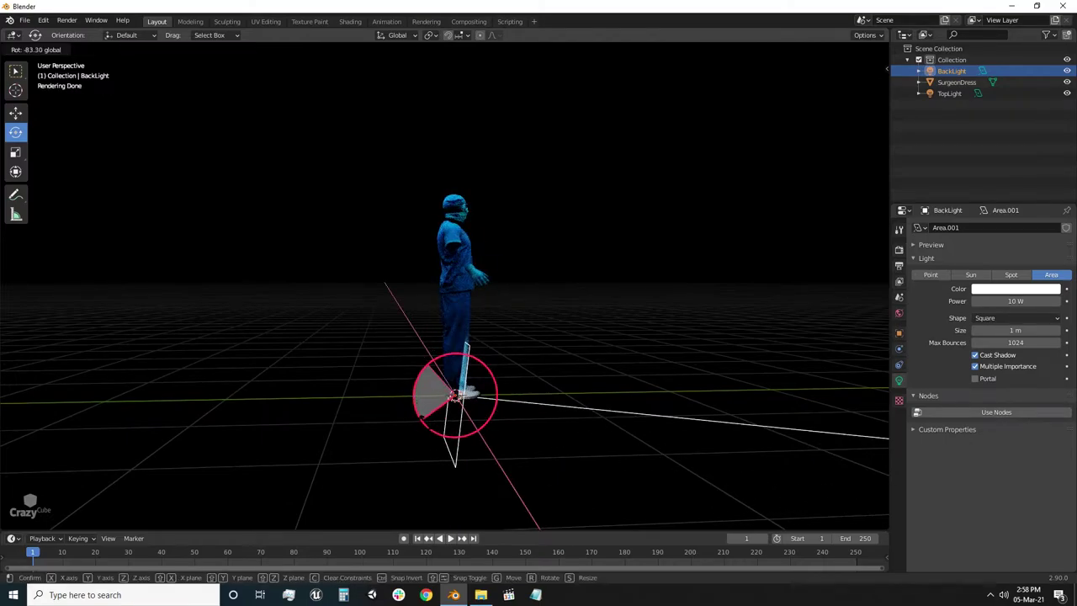
{"action": "type", "text": "0"}
{"action": "key", "text": "Return"}
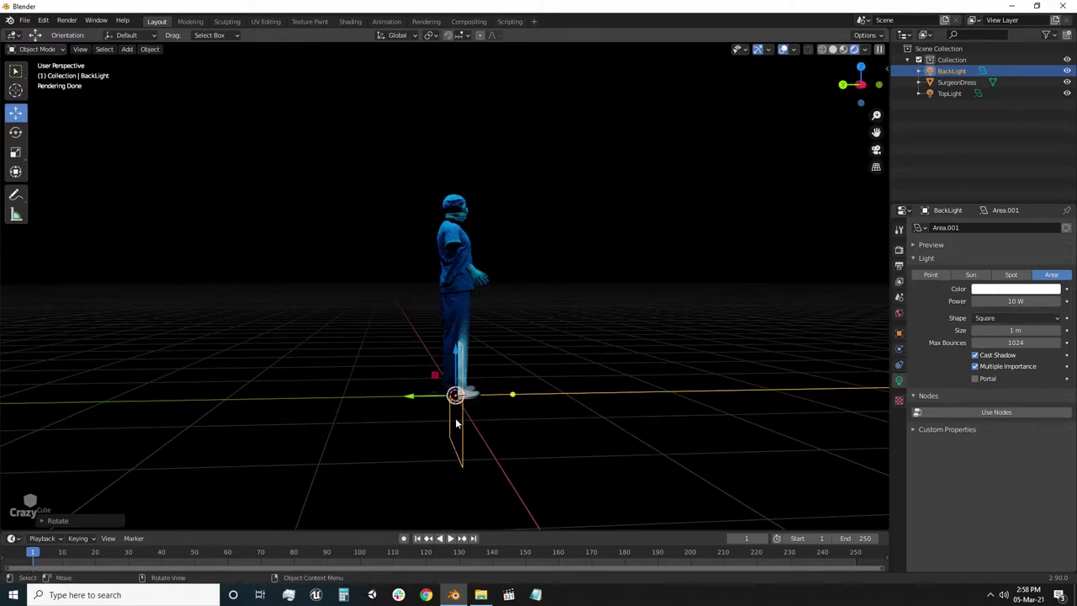
Step: Move BackLight up behind the figure and turn it to face the character
{"action": "left_click_drag", "start_coordinate": [455, 424], "coordinate": [336, 382]}
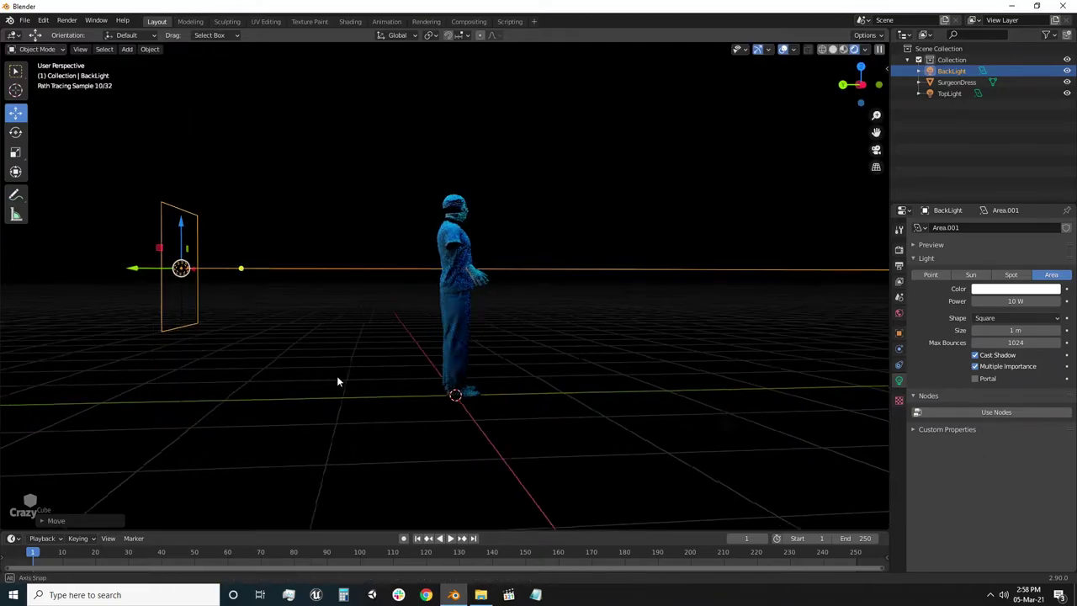
{"action": "mouse_move", "coordinate": [336, 382]}
{"action": "middle_mouse_down"}
{"action": "mouse_move", "coordinate": [485, 324]}
{"action": "mouse_move", "coordinate": [483, 475]}
{"action": "middle_mouse_up"}
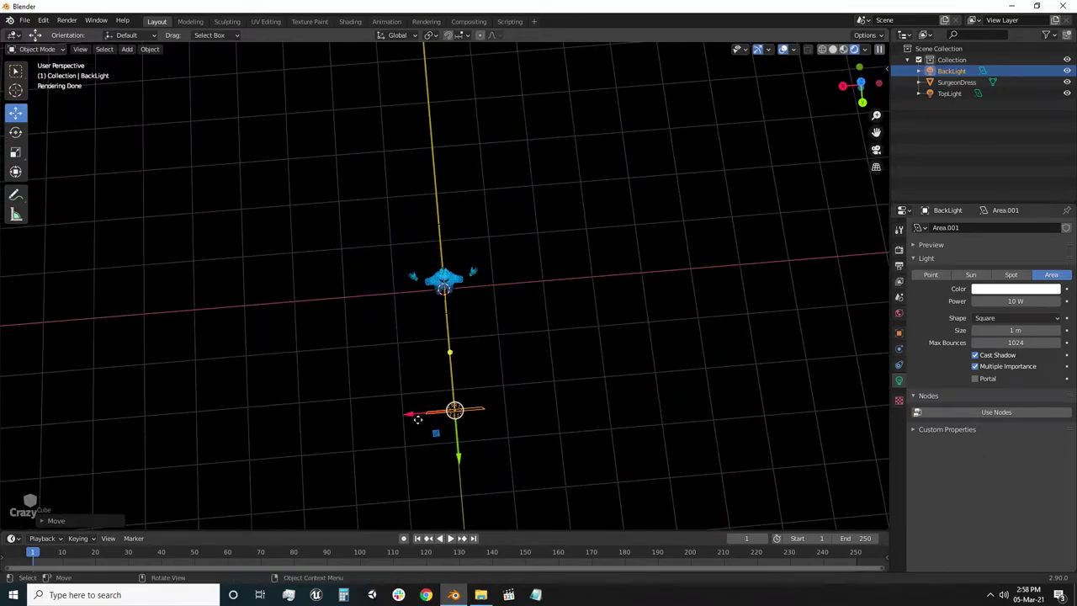
{"action": "left_click_drag", "start_coordinate": [410, 418], "coordinate": [463, 415]}
{"action": "key", "text": "shift+space"}
{"action": "key", "text": "r"}
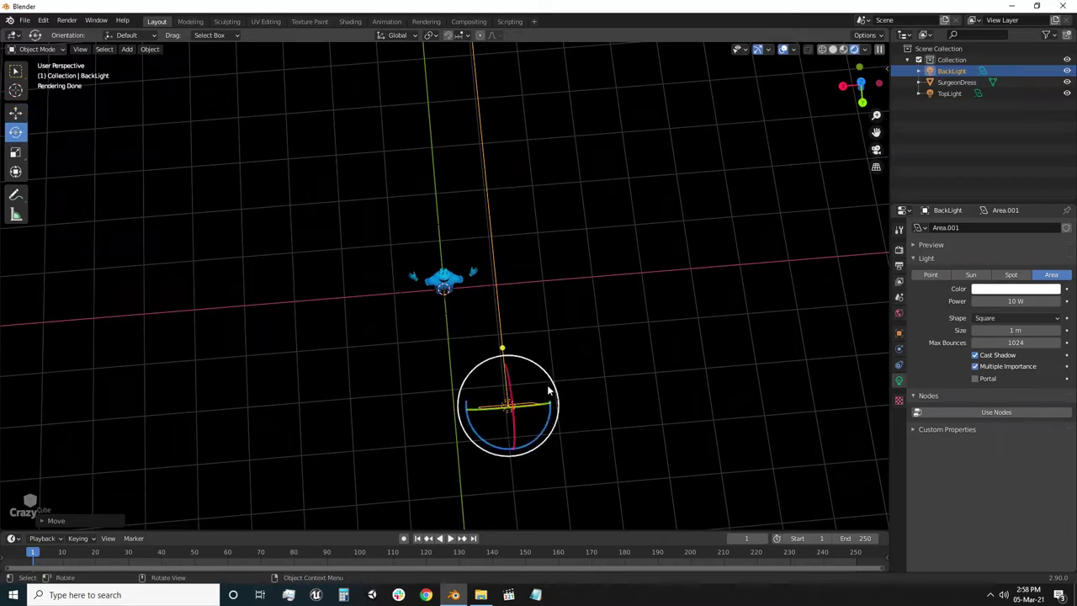
{"action": "mouse_move", "coordinate": [544, 438]}
{"action": "left_mouse_down"}
{"action": "mouse_move", "coordinate": [553, 421]}
{"action": "mouse_move", "coordinate": [506, 396]}
{"action": "left_mouse_up"}
{"action": "left_click_drag", "start_coordinate": [492, 432], "coordinate": [469, 390]}
{"action": "middle_click_drag", "start_coordinate": [469, 391], "coordinate": [468, 334]}
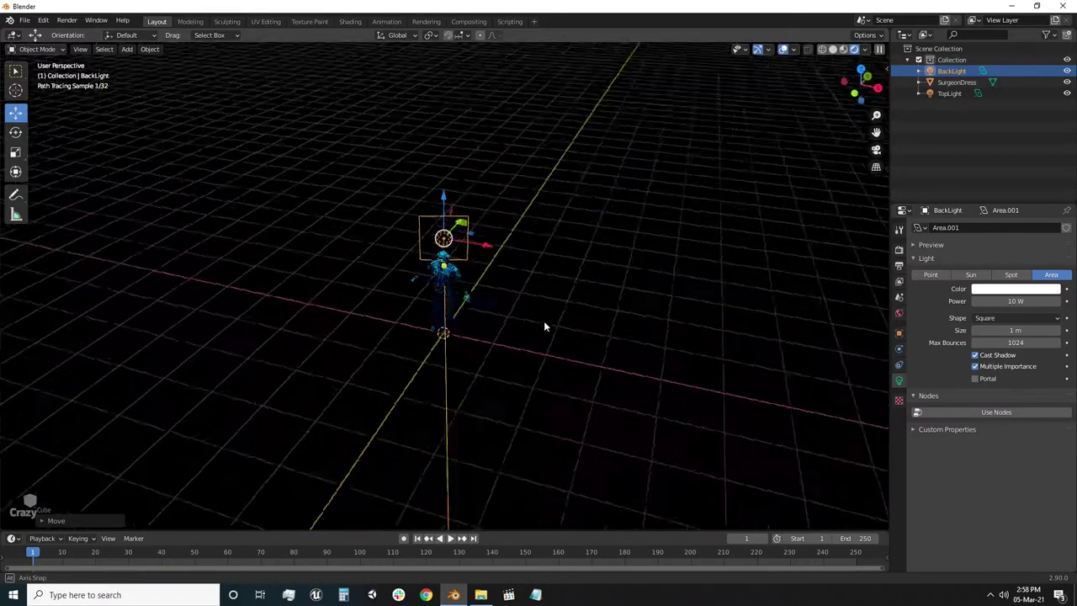
Step: Toggle BackLight's visibility off and on to compare the lighting
{"action": "scroll", "coordinate": [480, 336], "scroll_direction": "up", "scroll_amount": 1}
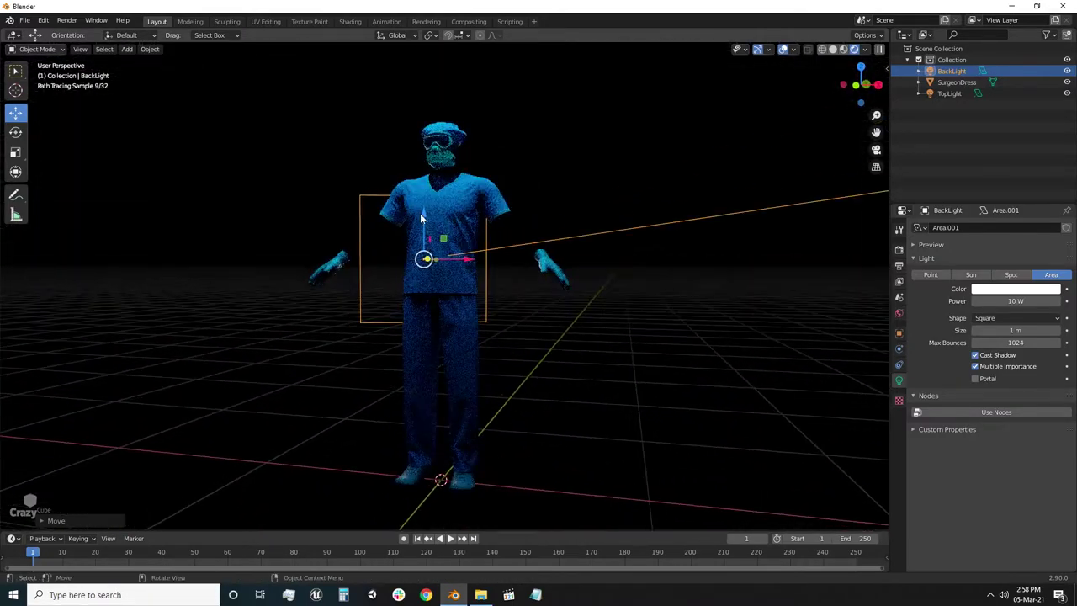
{"action": "scroll", "coordinate": [420, 223], "scroll_direction": "up", "scroll_amount": 1}
{"action": "scroll", "coordinate": [423, 235], "scroll_direction": "up", "scroll_amount": 1}
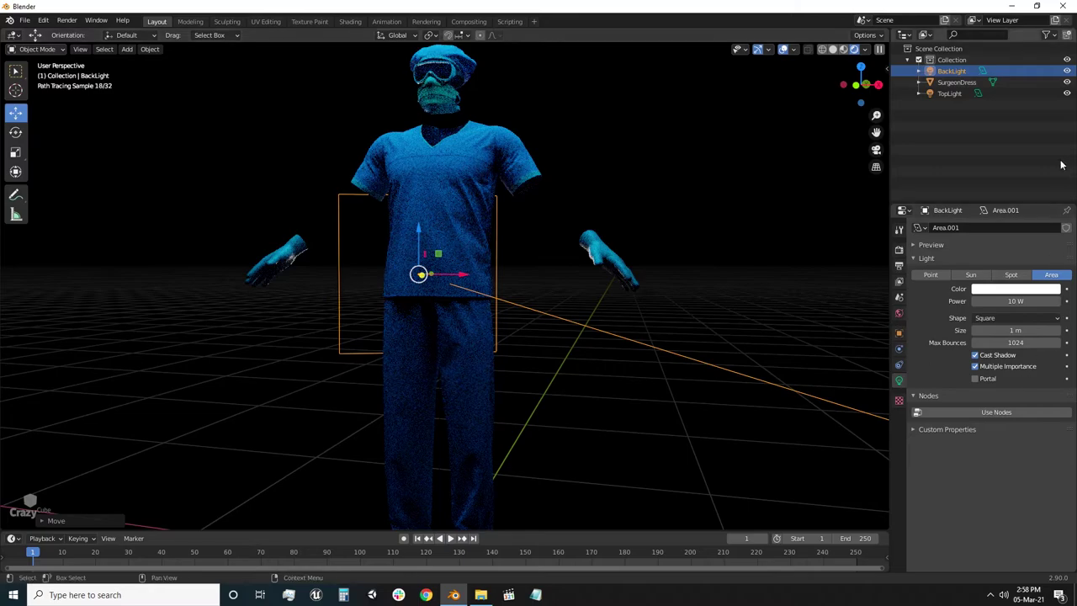
{"action": "left_click", "coordinate": [1067, 71]}
{"action": "left_click", "coordinate": [1068, 71]}
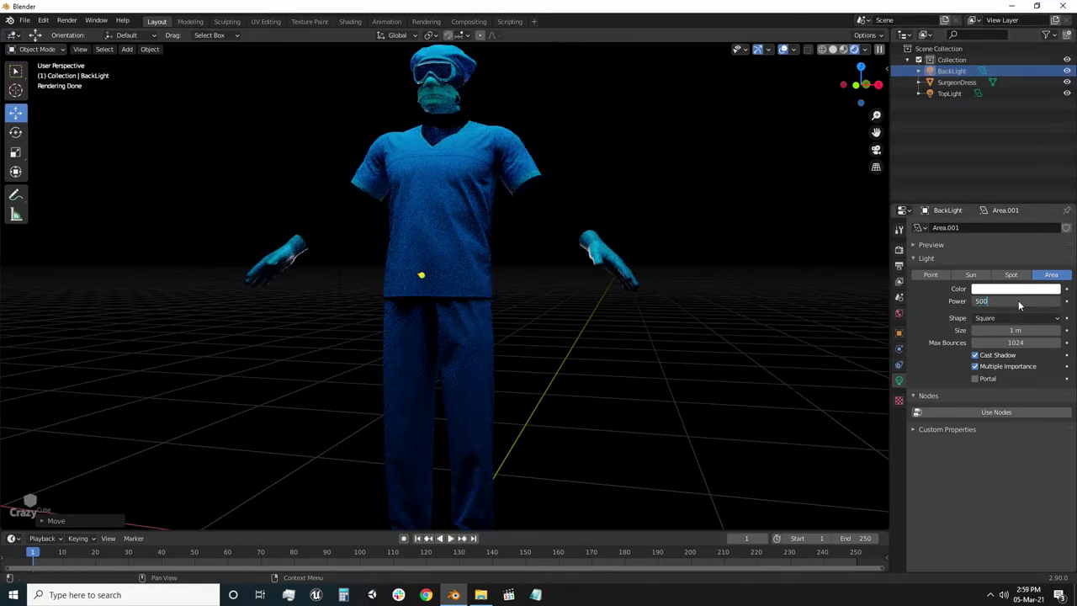
Step: Confirm 500 W power for the BackLight and switch the render engine to Eevee
{"action": "key", "text": "Return"}
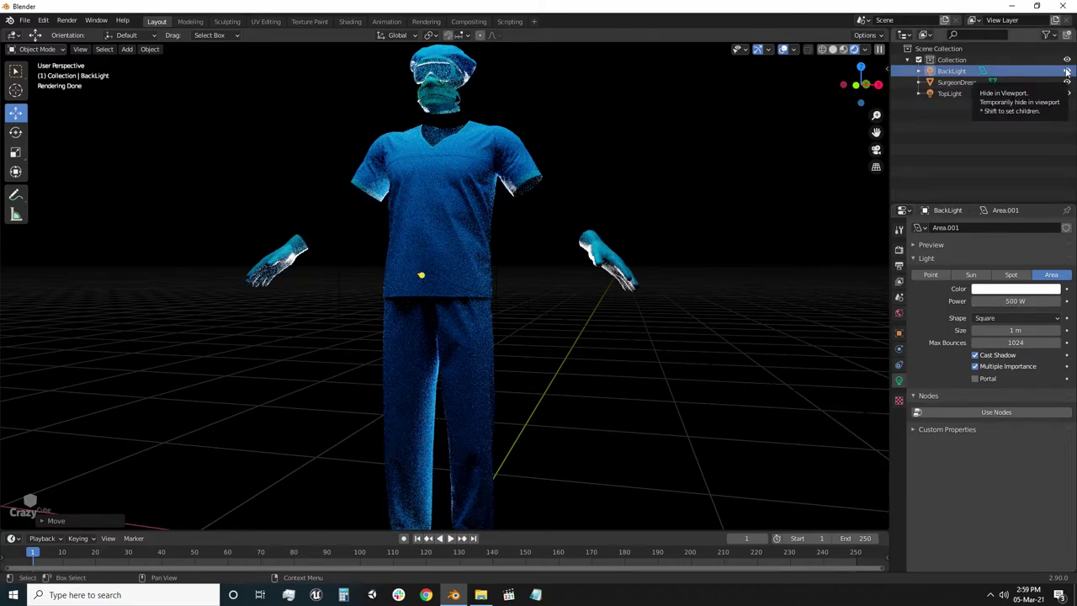
{"action": "left_click", "coordinate": [899, 249]}
{"action": "left_click", "coordinate": [1002, 240]}
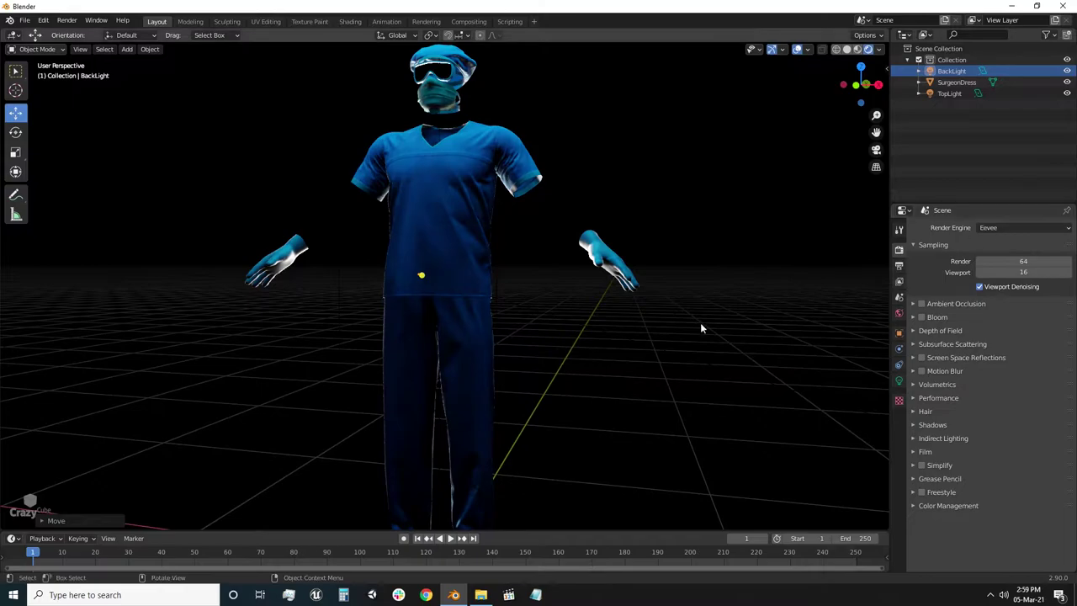
Step: Give the BackLight a cyan-green colour and check the rim lighting from several angles
{"action": "left_click", "coordinate": [983, 71]}
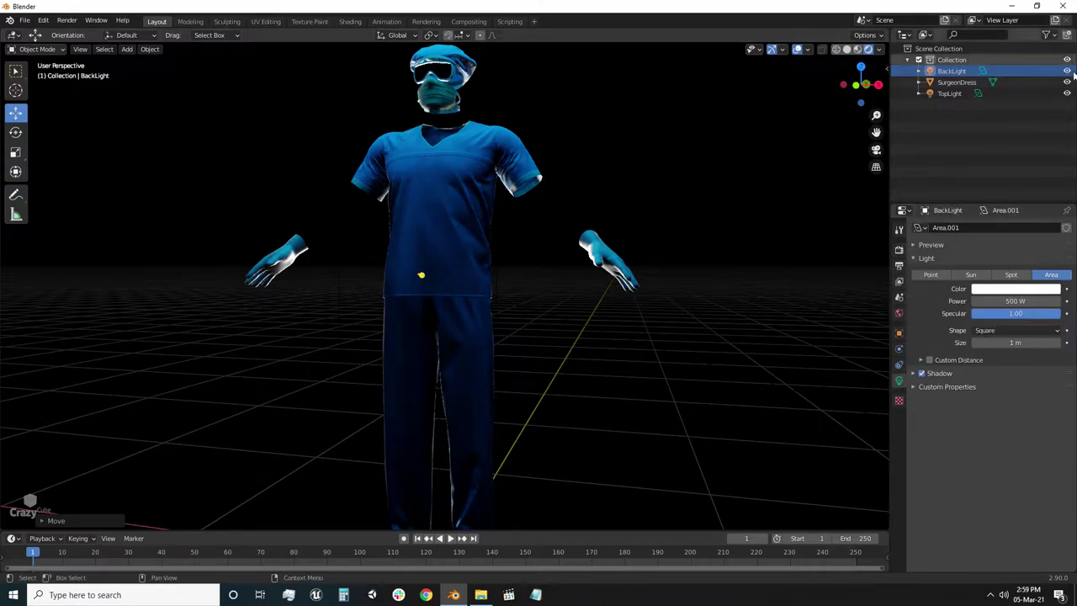
{"action": "left_click", "coordinate": [1066, 71]}
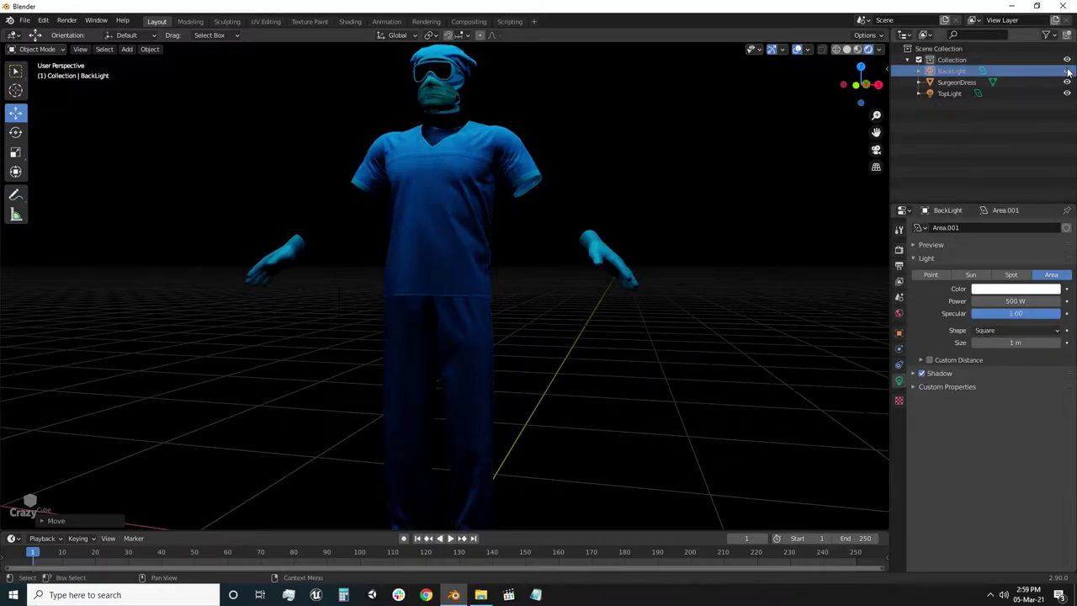
{"action": "left_click", "coordinate": [1015, 291]}
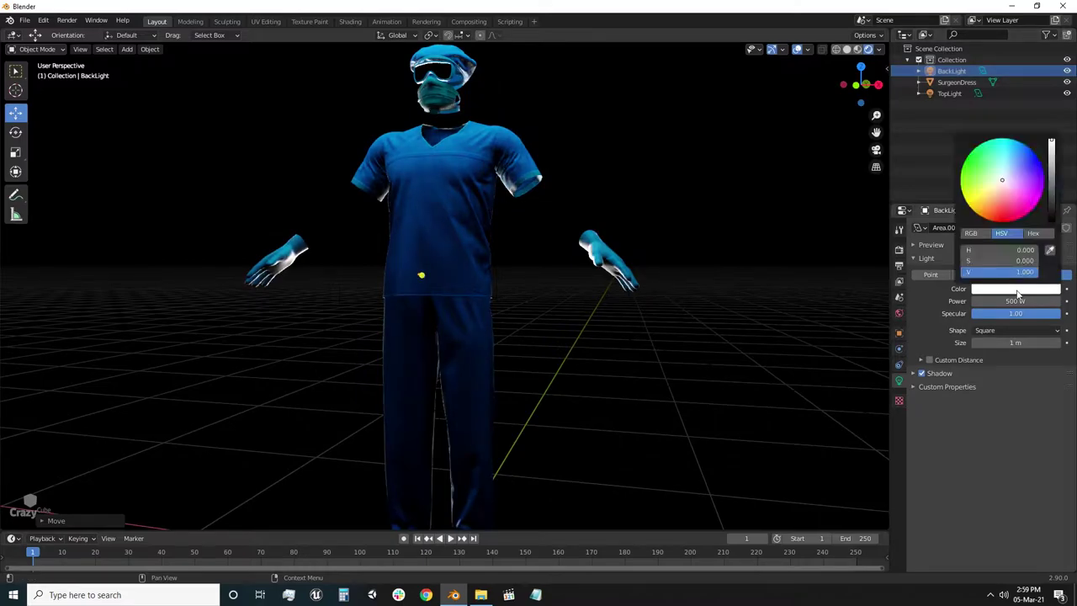
{"action": "left_click", "coordinate": [1066, 71]}
{"action": "left_click", "coordinate": [1016, 288]}
{"action": "left_click", "coordinate": [995, 156]}
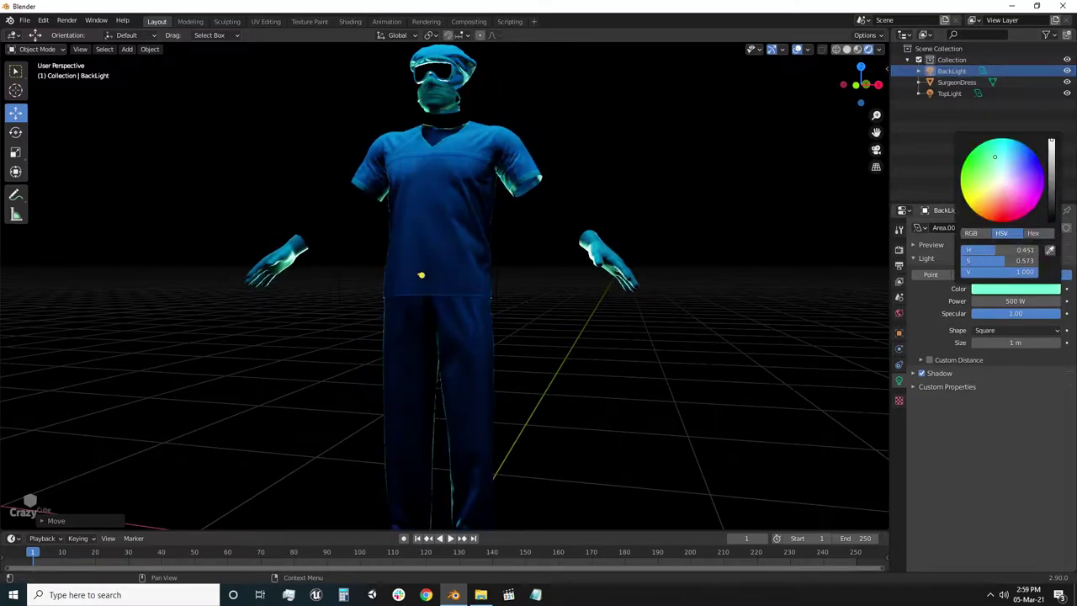
{"action": "left_click_drag", "start_coordinate": [995, 156], "coordinate": [990, 157]}
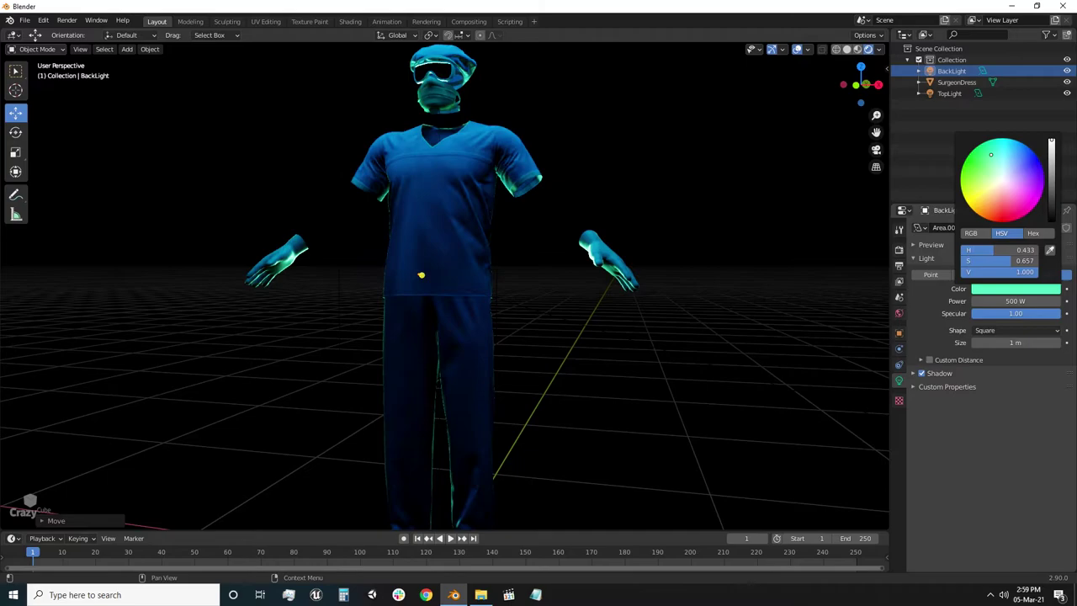
{"action": "middle_click_drag", "start_coordinate": [567, 336], "coordinate": [559, 310]}
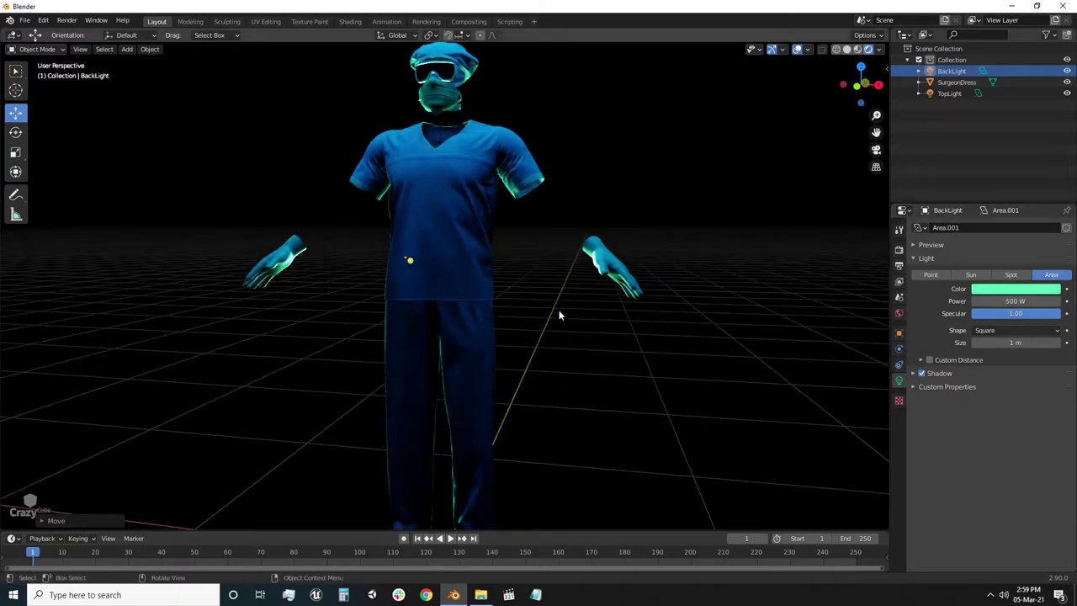
{"action": "scroll", "coordinate": [518, 272], "scroll_direction": "up", "scroll_amount": 3}
{"action": "scroll", "coordinate": [518, 272], "scroll_direction": "down", "scroll_amount": 3}
{"action": "scroll", "coordinate": [519, 273], "scroll_direction": "down", "scroll_amount": 2}
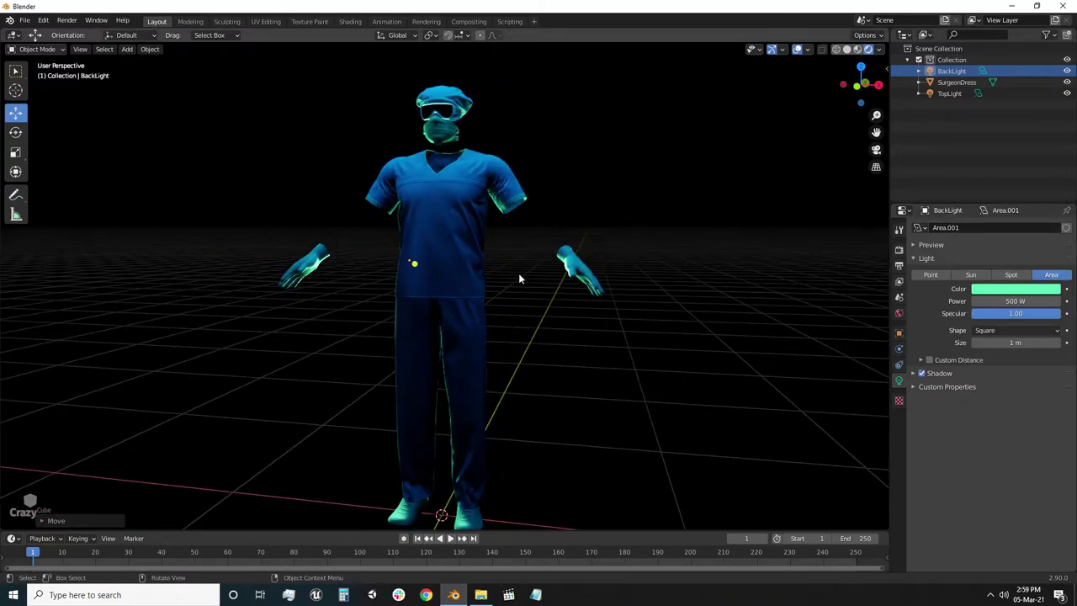
{"action": "scroll", "coordinate": [504, 343], "scroll_direction": "down", "scroll_amount": 3}
{"action": "mouse_move", "coordinate": [481, 334]}
{"action": "middle_mouse_down"}
{"action": "mouse_move", "coordinate": [547, 371]}
{"action": "mouse_move", "coordinate": [704, 286]}
{"action": "middle_mouse_up"}
Step: Set the BackLight size to 3 m after trying 4 m and 2 m
{"action": "left_click", "coordinate": [948, 93]}
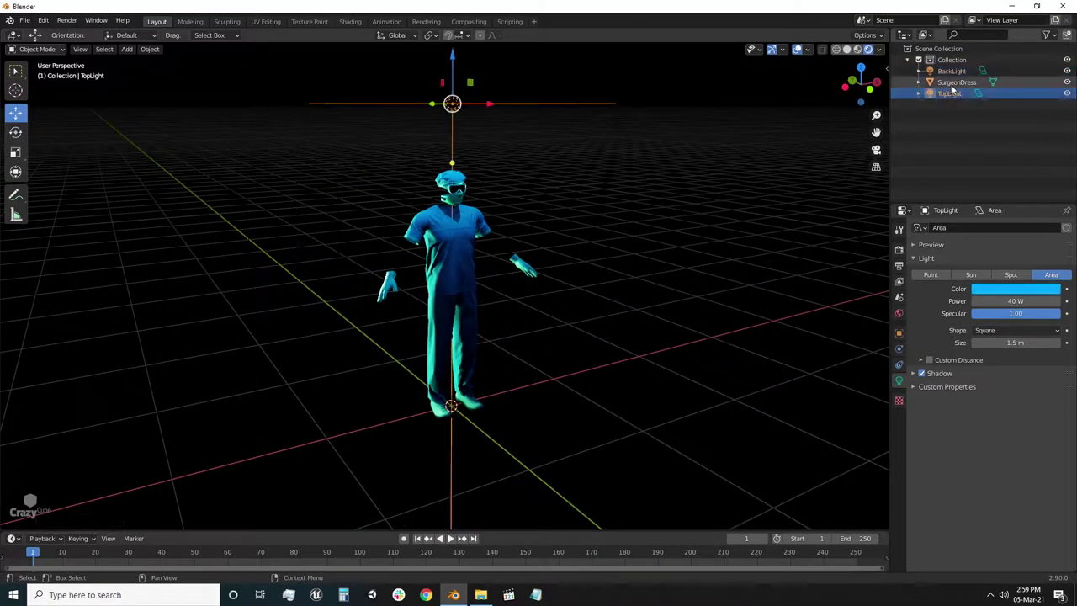
{"action": "left_click", "coordinate": [951, 71]}
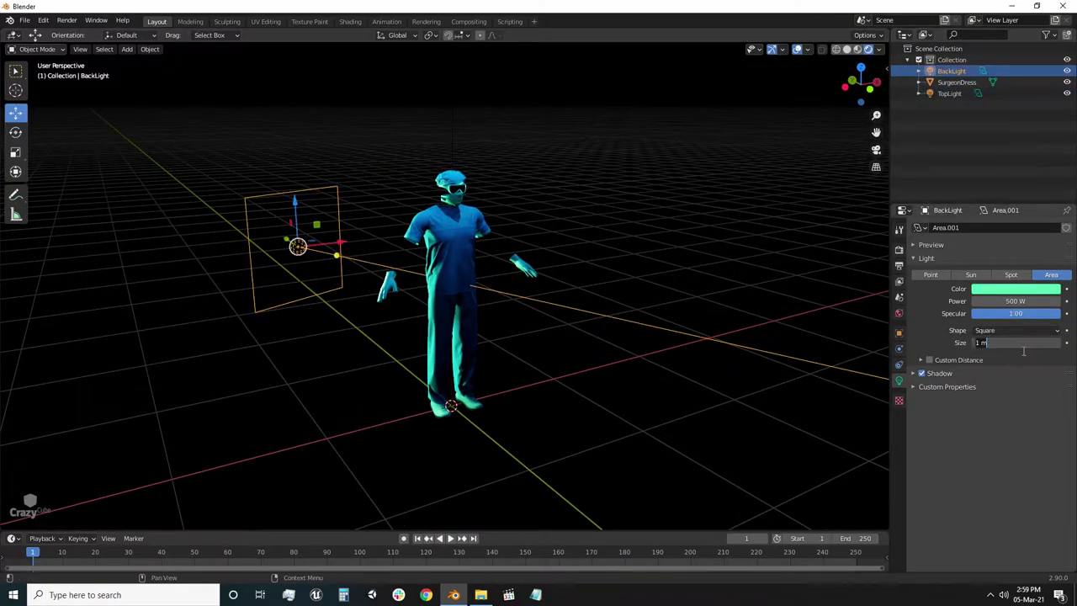
{"action": "type", "text": "4"}
{"action": "key", "text": "Return"}
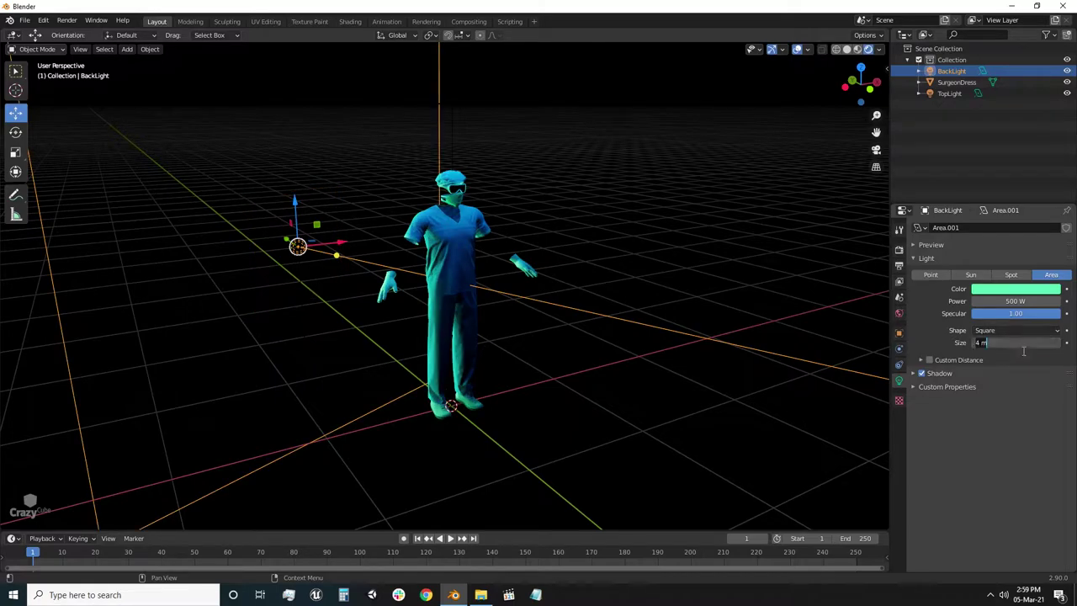
{"action": "type", "text": "2"}
{"action": "key", "text": "Return"}
{"action": "type", "text": "3"}
{"action": "key", "text": "Return"}
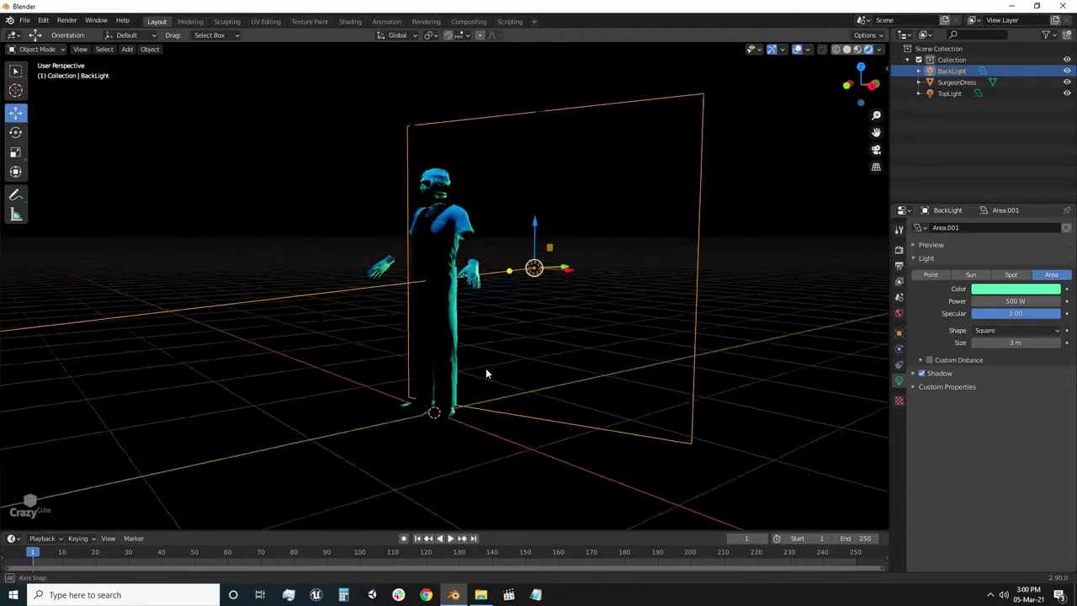
{"action": "middle_click_drag", "start_coordinate": [486, 367], "coordinate": [477, 340]}
{"action": "scroll", "coordinate": [479, 332], "scroll_direction": "down", "scroll_amount": 4}
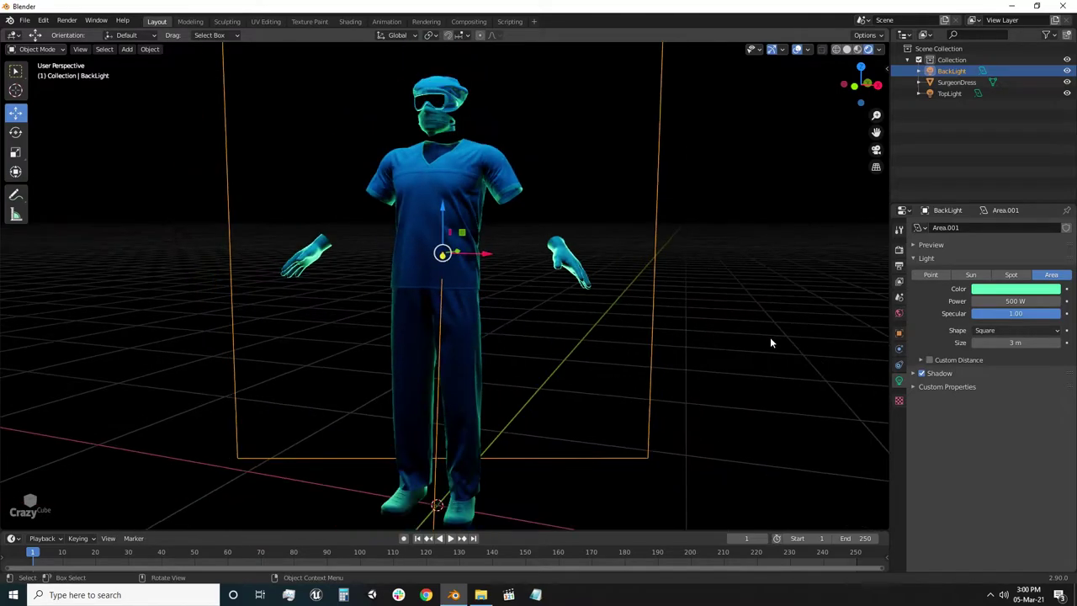
{"action": "left_click", "coordinate": [770, 336]}
{"action": "mouse_move", "coordinate": [770, 336]}
{"action": "middle_mouse_down"}
{"action": "mouse_move", "coordinate": [553, 367]}
{"action": "mouse_move", "coordinate": [648, 209]}
{"action": "middle_mouse_up"}
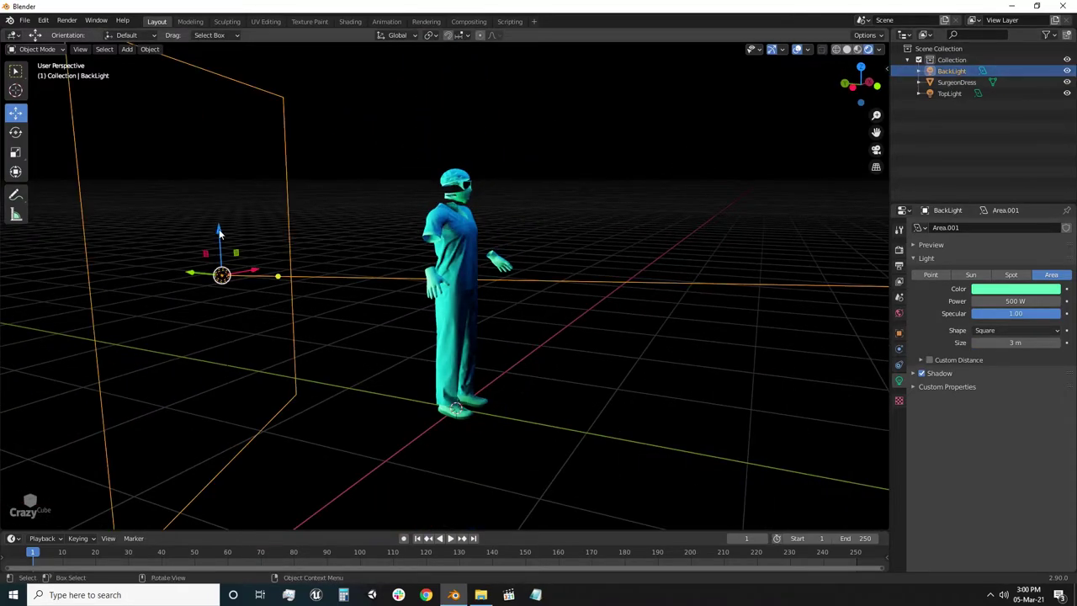
{"action": "key", "text": "shift+a"}
{"action": "mouse_move", "coordinate": [438, 300]}
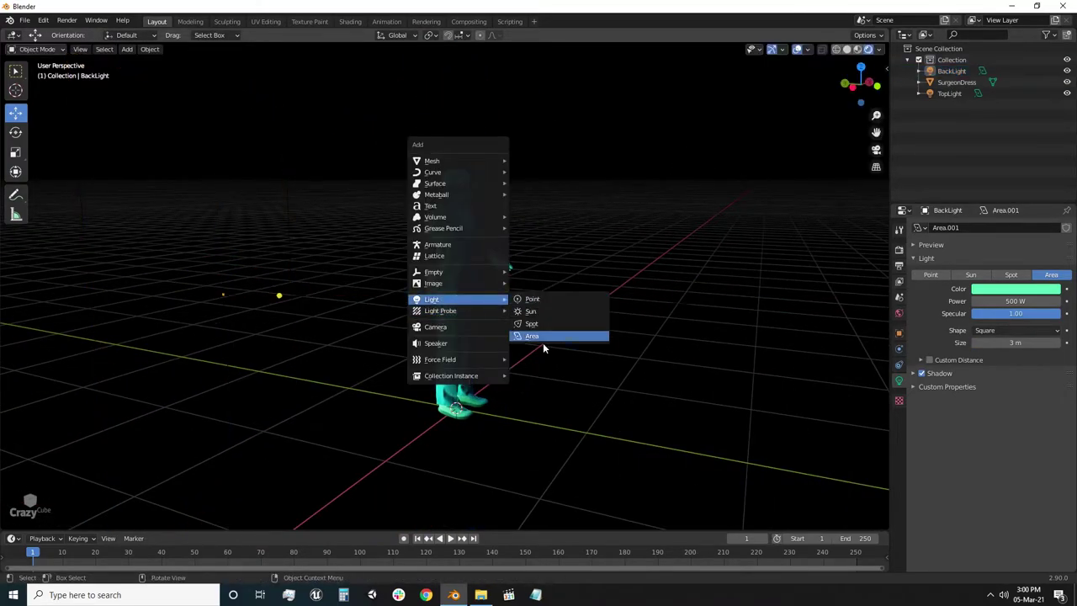
Step: Add an area light named FrontLight, raise it and move it in front of the figure
{"action": "left_click", "coordinate": [542, 342]}
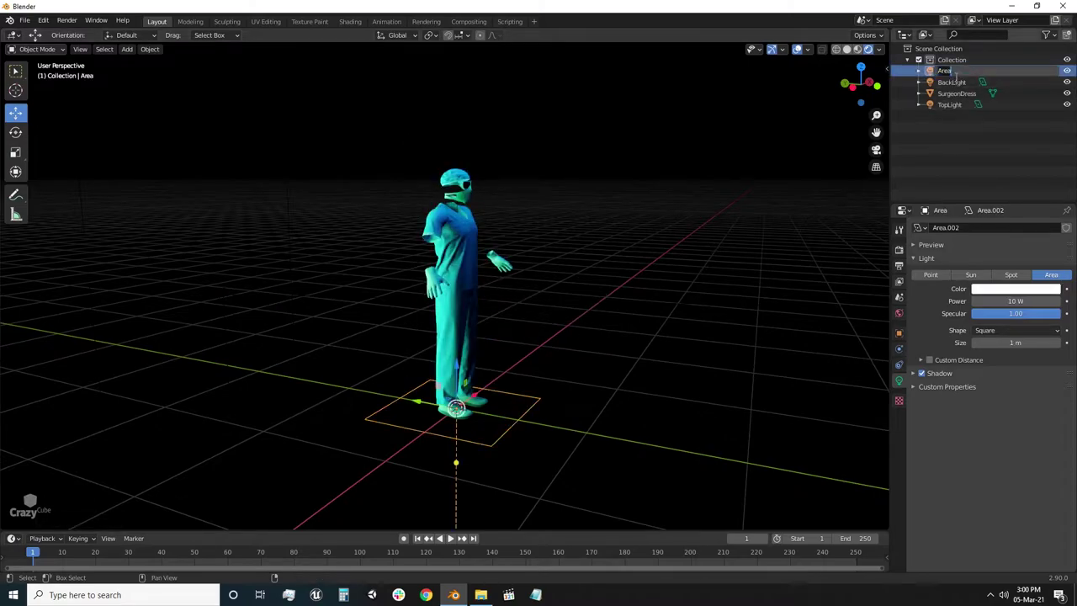
{"action": "type", "text": "FrontLight"}
{"action": "key", "text": "Return"}
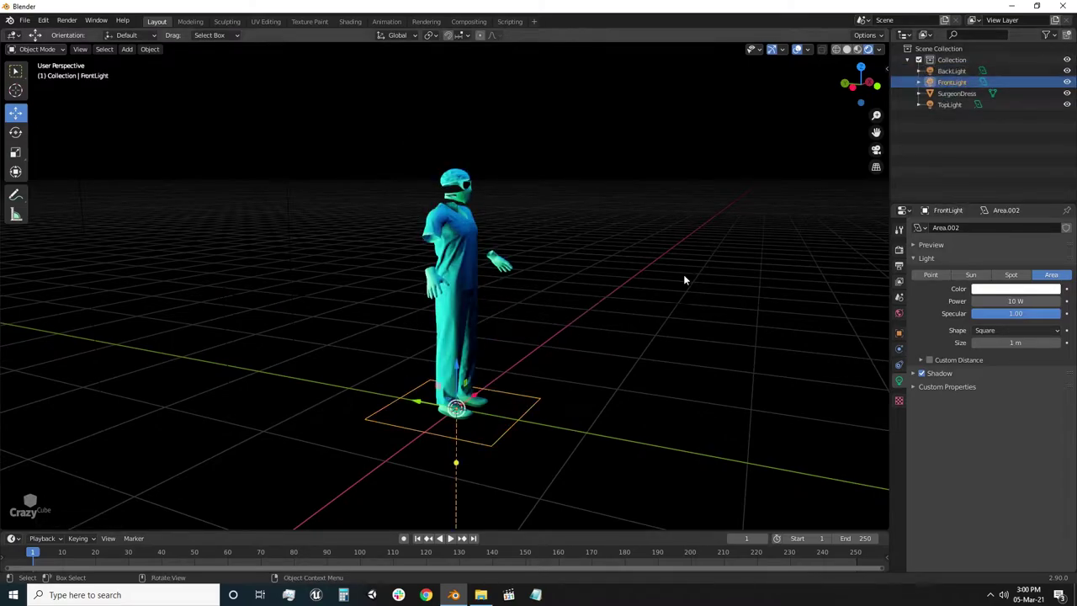
{"action": "key", "text": "KP_1"}
{"action": "left_click_drag", "start_coordinate": [459, 373], "coordinate": [493, 161]}
{"action": "key", "text": "KP_7"}
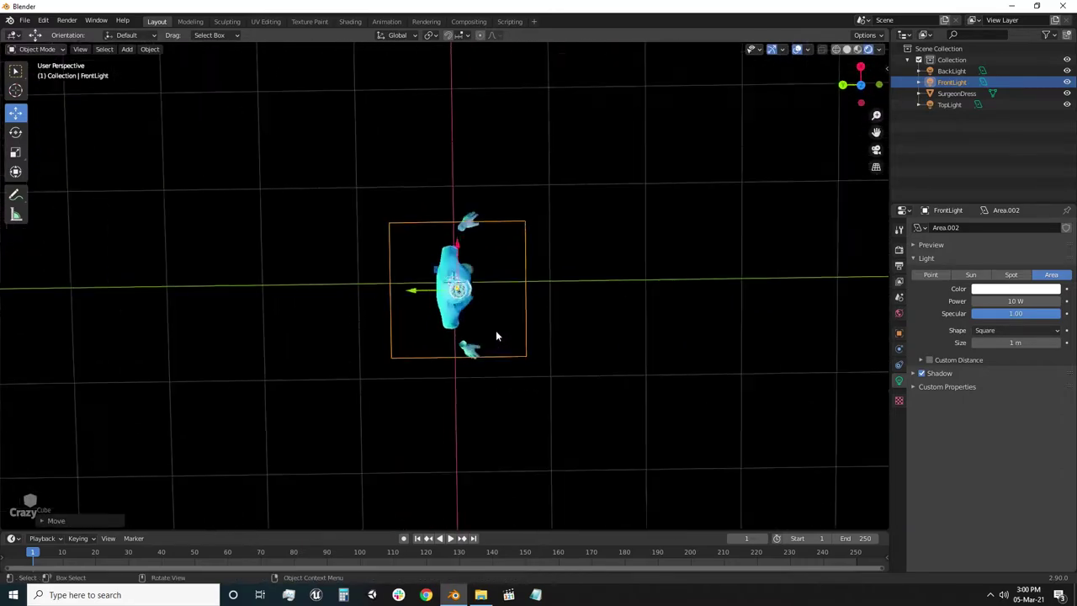
{"action": "left_click_drag", "start_coordinate": [436, 271], "coordinate": [648, 160]}
Step: Rotate and tilt the FrontLight so it aims at the surgeon figure
{"action": "key", "text": "shift+space"}
{"action": "key", "text": "r"}
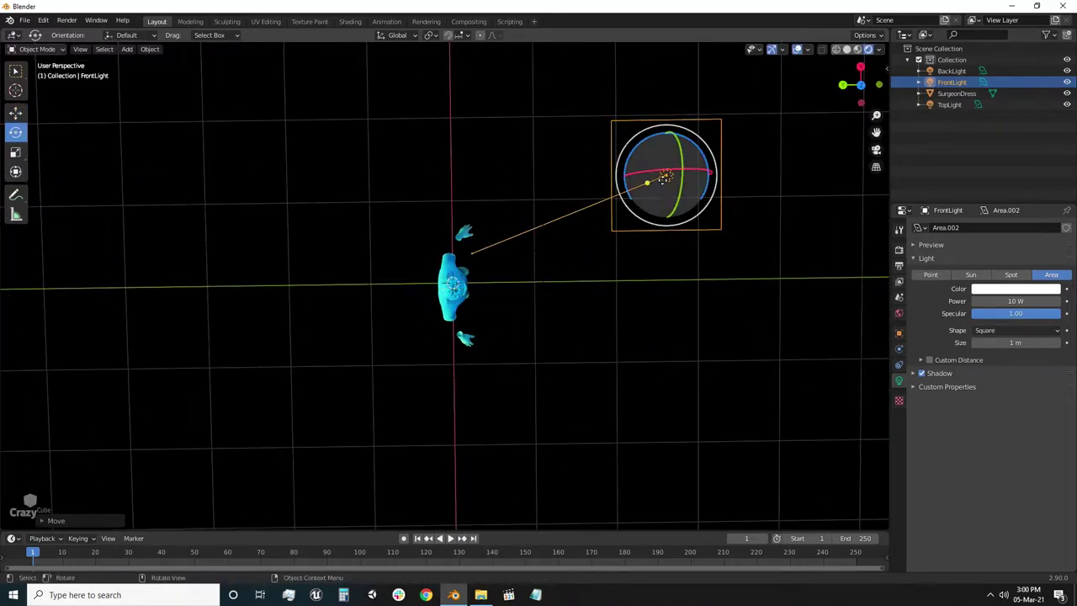
{"action": "mouse_move", "coordinate": [711, 181]}
{"action": "left_mouse_down"}
{"action": "mouse_move", "coordinate": [883, 155]}
{"action": "mouse_move", "coordinate": [721, 169]}
{"action": "left_mouse_up"}
{"action": "mouse_move", "coordinate": [653, 173]}
{"action": "middle_mouse_down"}
{"action": "mouse_move", "coordinate": [665, 231]}
{"action": "mouse_move", "coordinate": [698, 212]}
{"action": "middle_mouse_up"}
{"action": "left_click_drag", "start_coordinate": [698, 212], "coordinate": [26, 443]}
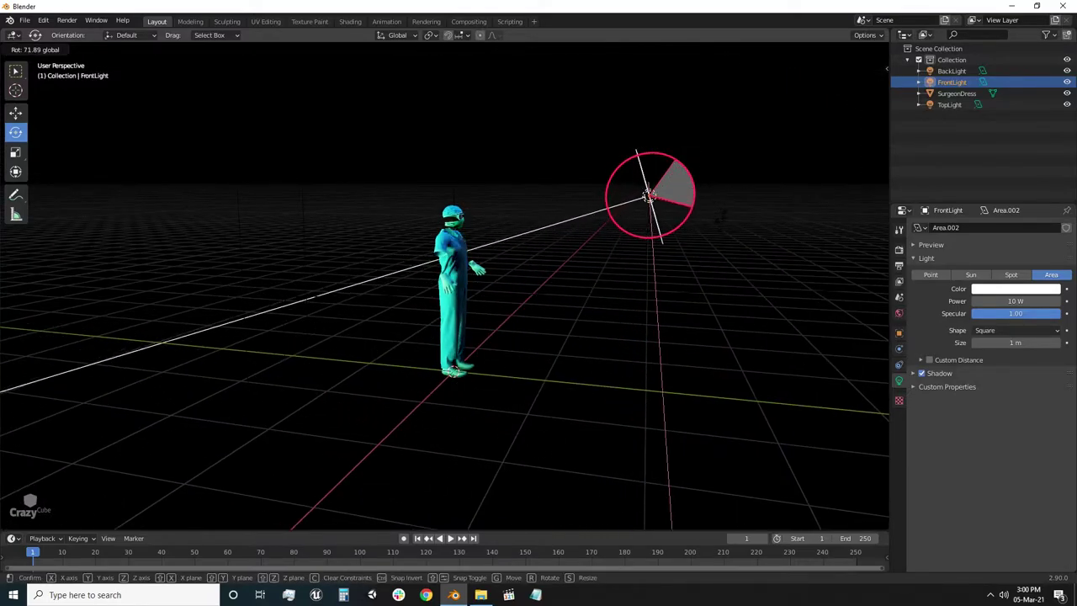
{"action": "middle_click_drag", "start_coordinate": [616, 389], "coordinate": [637, 423]}
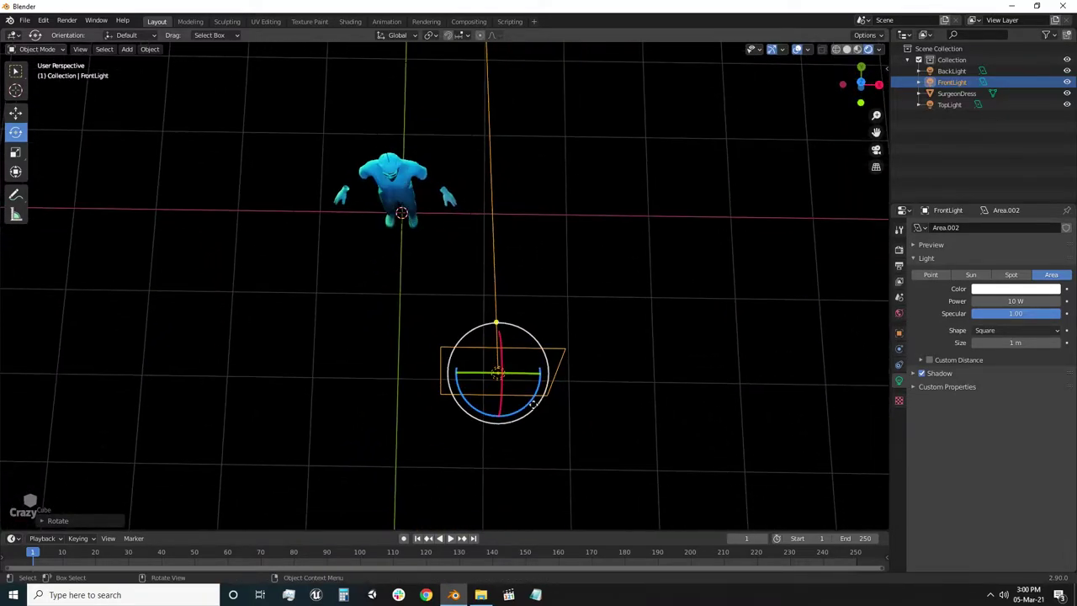
{"action": "mouse_move", "coordinate": [501, 332]}
{"action": "left_mouse_down"}
{"action": "mouse_move", "coordinate": [471, 253]}
{"action": "mouse_move", "coordinate": [539, 353]}
{"action": "left_mouse_up"}
{"action": "middle_click_drag", "start_coordinate": [596, 425], "coordinate": [449, 208]}
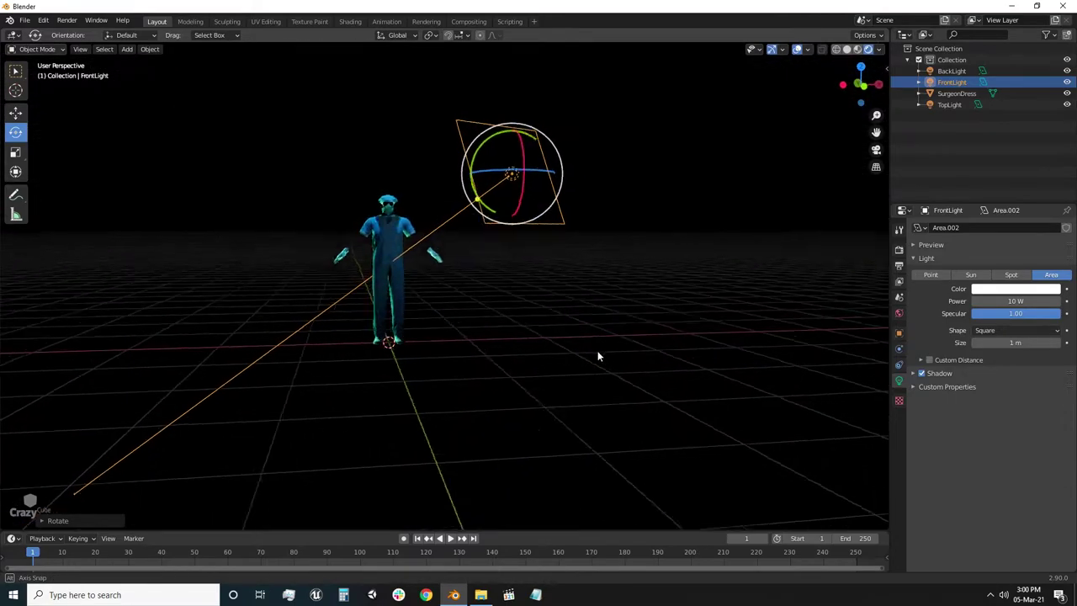
{"action": "scroll", "coordinate": [446, 235], "scroll_direction": "up", "scroll_amount": 3}
{"action": "middle_click_drag", "start_coordinate": [442, 256], "coordinate": [504, 380], "text": "shift"}
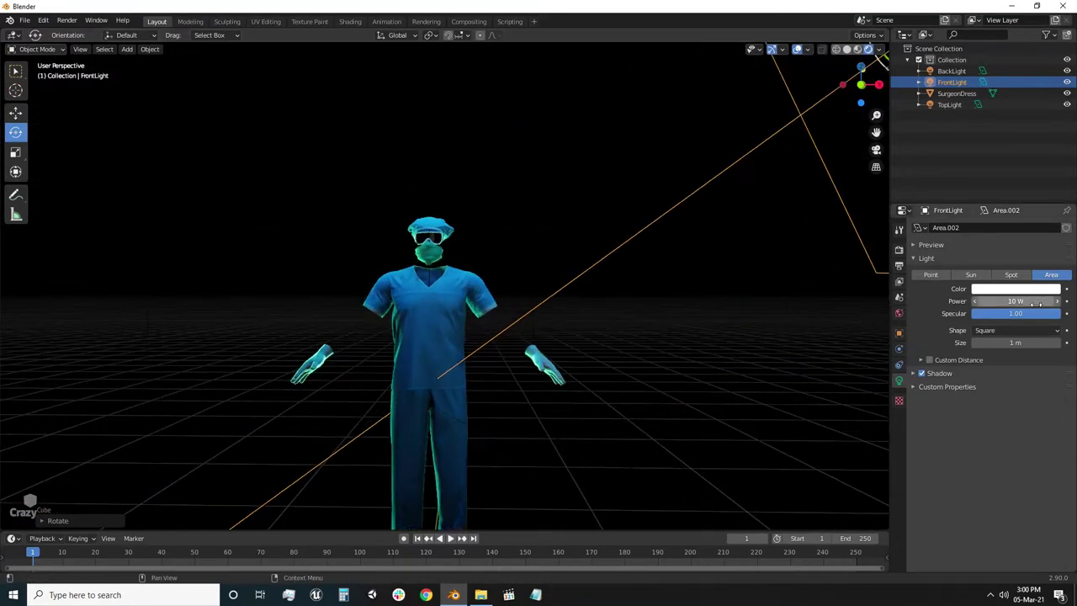
{"action": "type", "text": "0"}
Step: Give the FrontLight a blue-purple colour and lower its power from 100 W to 50 W
{"action": "key", "text": "Return"}
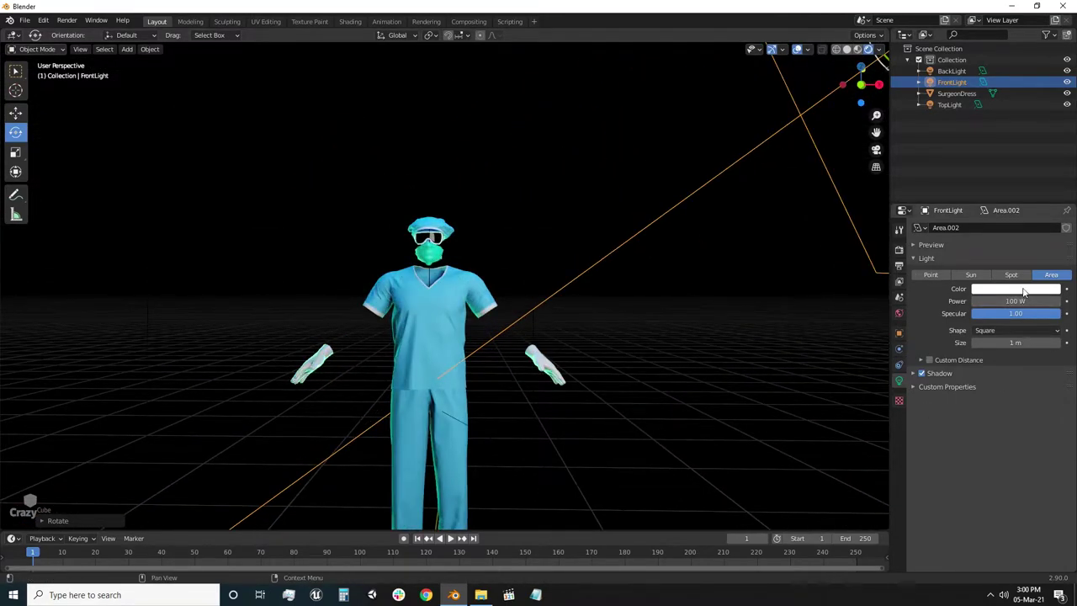
{"action": "left_click", "coordinate": [1023, 292]}
{"action": "left_click_drag", "start_coordinate": [1031, 186], "coordinate": [1026, 176]}
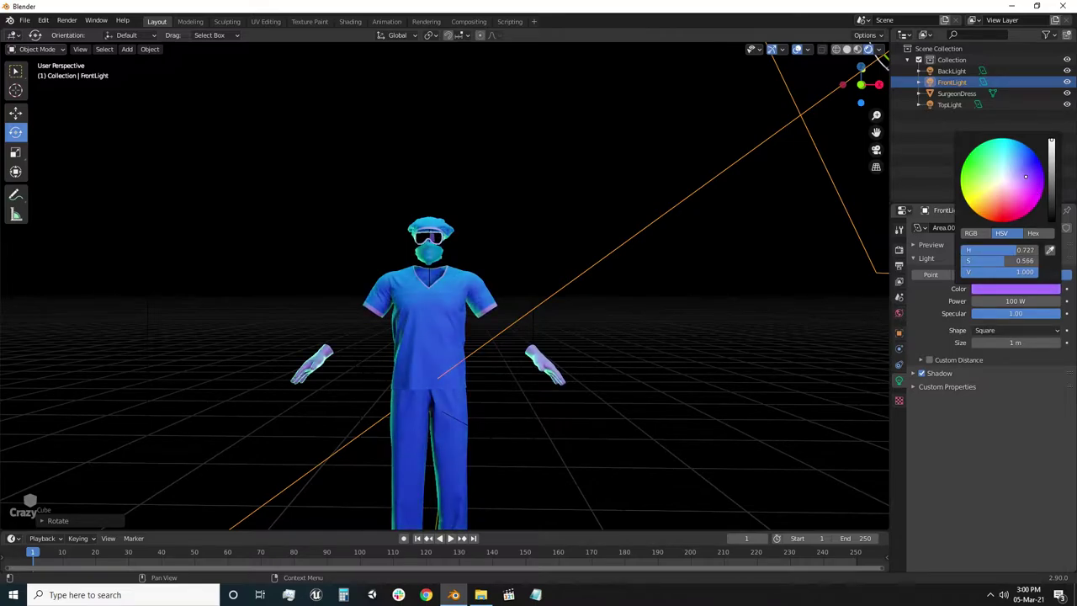
{"action": "scroll", "coordinate": [483, 372], "scroll_direction": "up", "scroll_amount": 2}
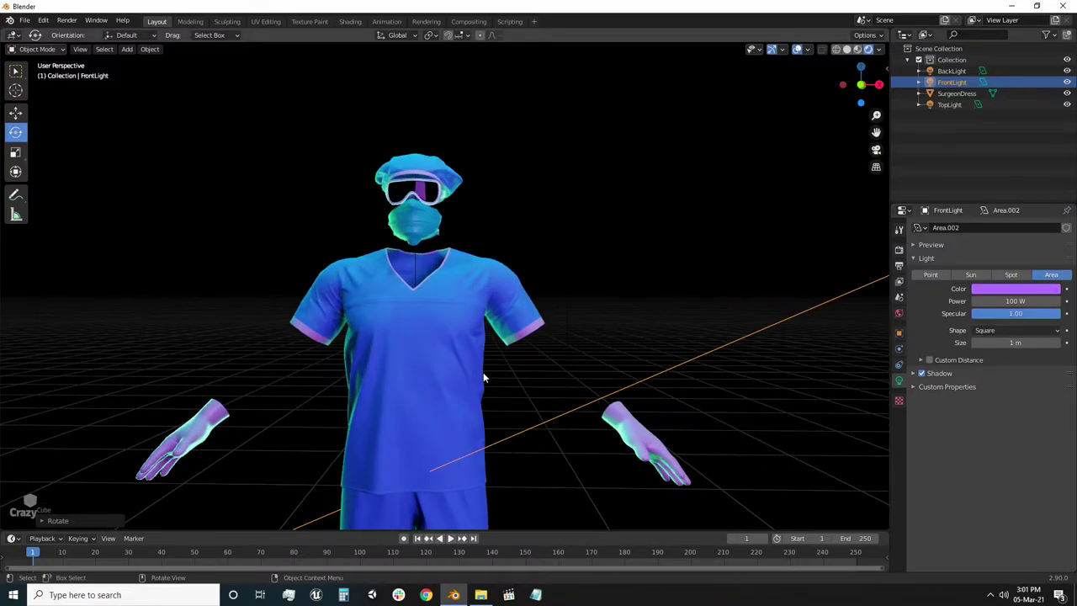
{"action": "scroll", "coordinate": [483, 372], "scroll_direction": "up", "scroll_amount": 1}
{"action": "left_click", "coordinate": [1030, 301]}
{"action": "key", "text": "Return"}
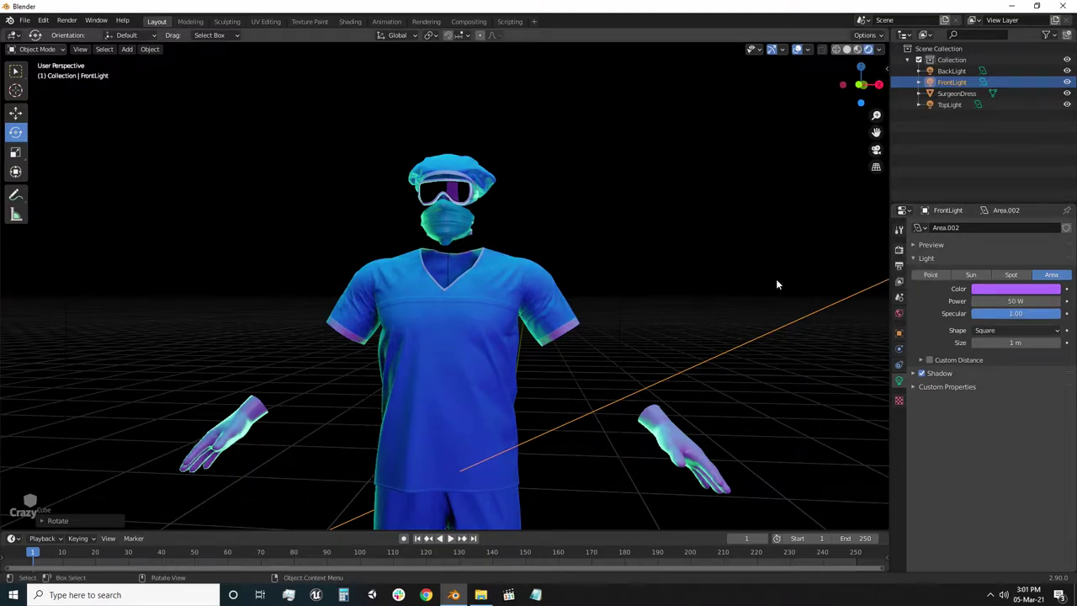
Step: Turn the FrontLight upright facing the figure and move it to the figure's right
{"action": "mouse_move", "coordinate": [776, 281]}
{"action": "middle_mouse_down"}
{"action": "mouse_move", "coordinate": [496, 356]}
{"action": "mouse_move", "coordinate": [565, 405]}
{"action": "middle_mouse_up"}
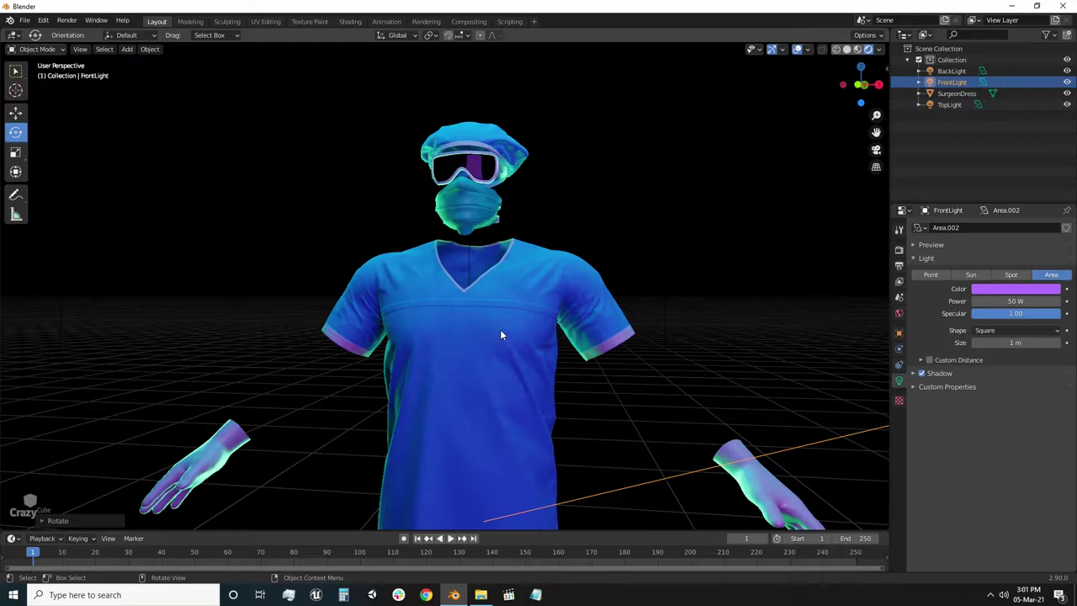
{"action": "scroll", "coordinate": [472, 311], "scroll_direction": "down", "scroll_amount": 5}
{"action": "middle_click_drag", "start_coordinate": [473, 311], "coordinate": [471, 471]}
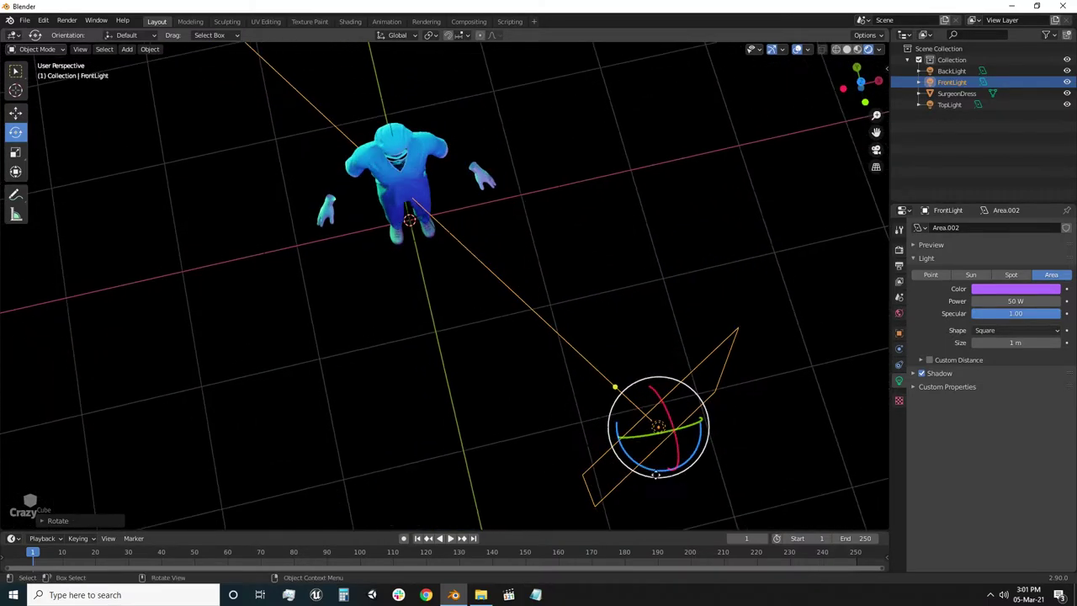
{"action": "left_click_drag", "start_coordinate": [656, 474], "coordinate": [680, 468]}
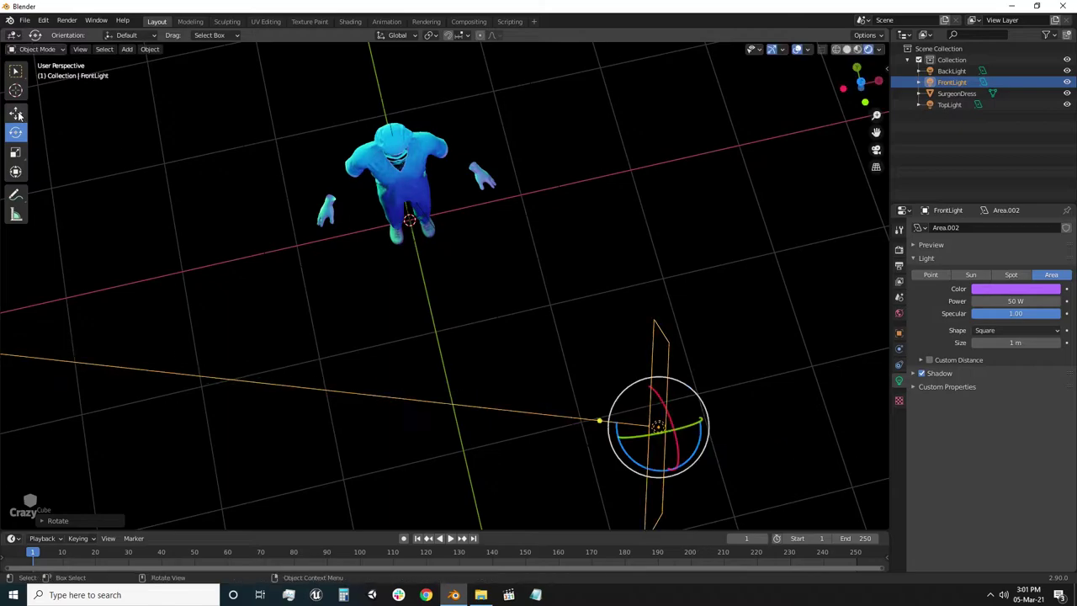
{"action": "left_click_drag", "start_coordinate": [673, 404], "coordinate": [707, 202]}
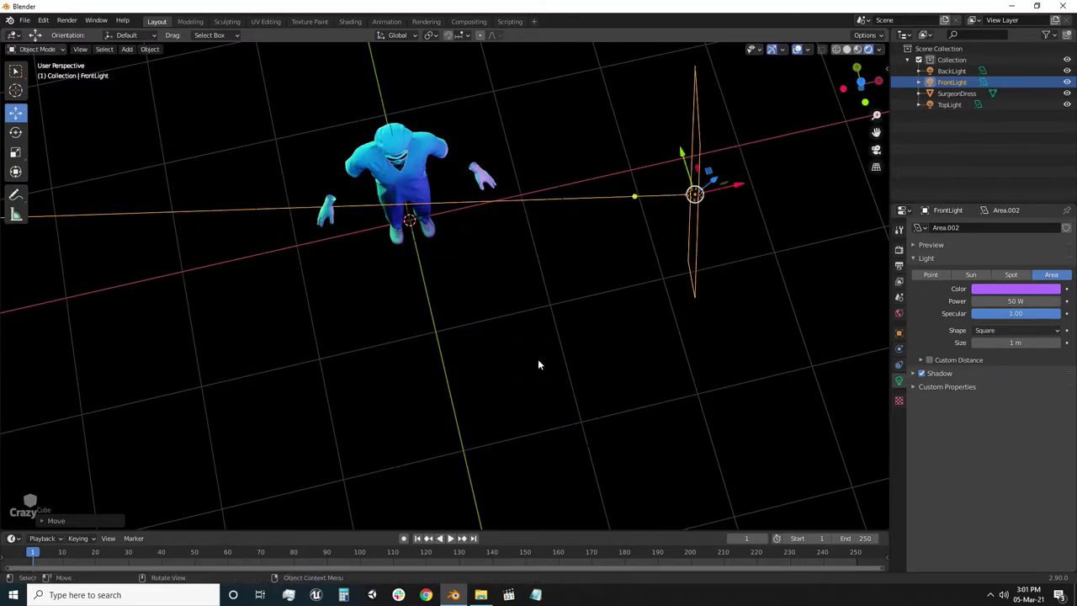
{"action": "middle_click_drag", "start_coordinate": [537, 358], "coordinate": [496, 274]}
{"action": "scroll", "coordinate": [496, 349], "scroll_direction": "up", "scroll_amount": 3}
{"action": "scroll", "coordinate": [497, 352], "scroll_direction": "up", "scroll_amount": 1}
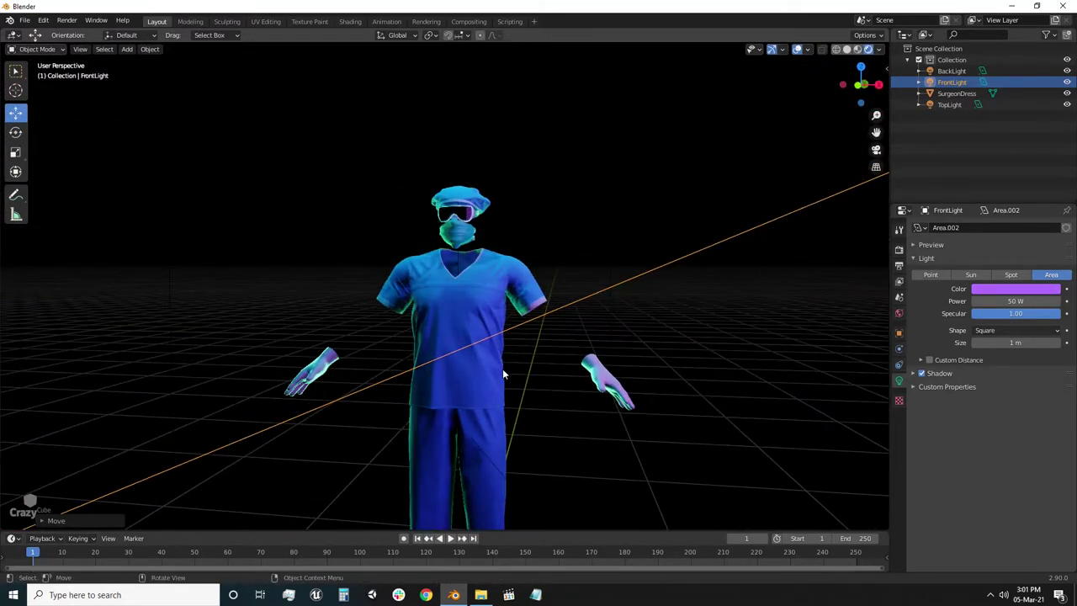
{"action": "mouse_move", "coordinate": [502, 369]}
{"action": "middle_mouse_down"}
{"action": "mouse_move", "coordinate": [652, 274]}
{"action": "mouse_move", "coordinate": [519, 334]}
{"action": "mouse_move", "coordinate": [500, 290]}
{"action": "mouse_move", "coordinate": [512, 365]}
{"action": "middle_mouse_up"}
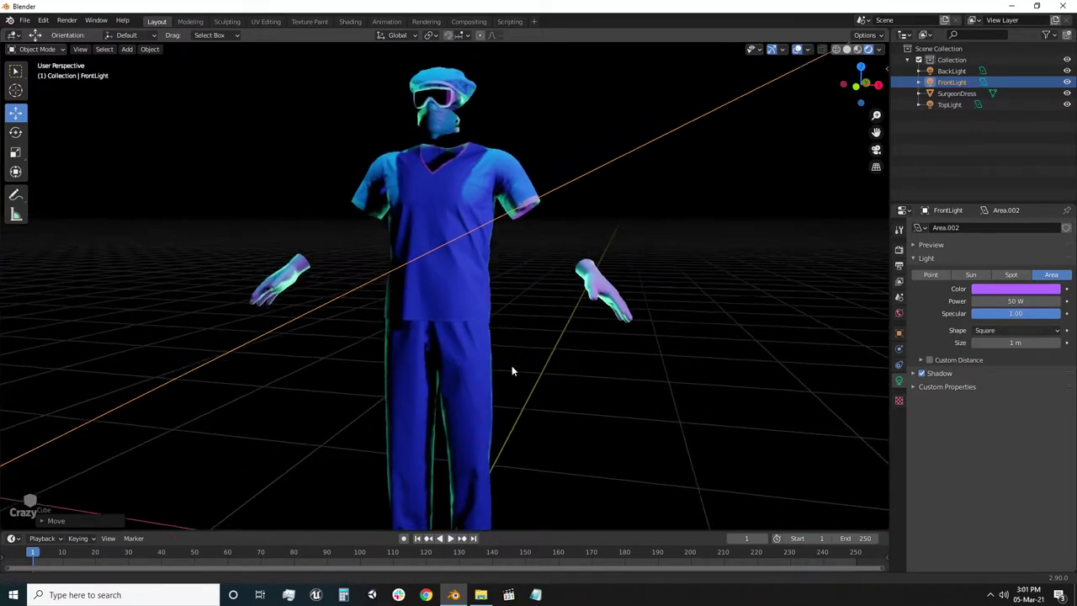
{"action": "left_click", "coordinate": [676, 384]}
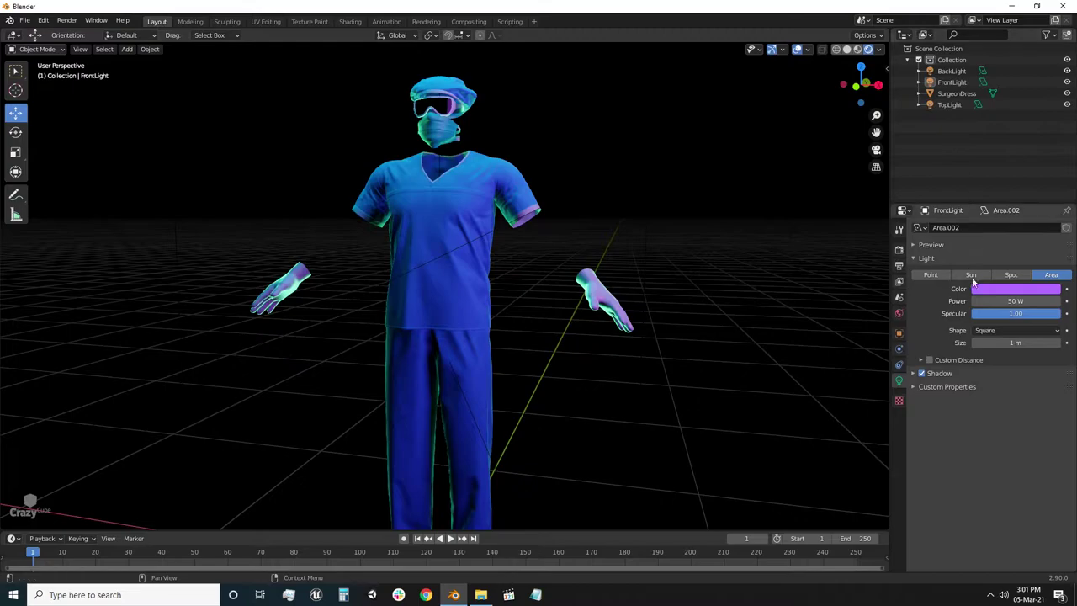
Step: Review the viewport overlay options, World background and Render settings
{"action": "left_click", "coordinate": [805, 50]}
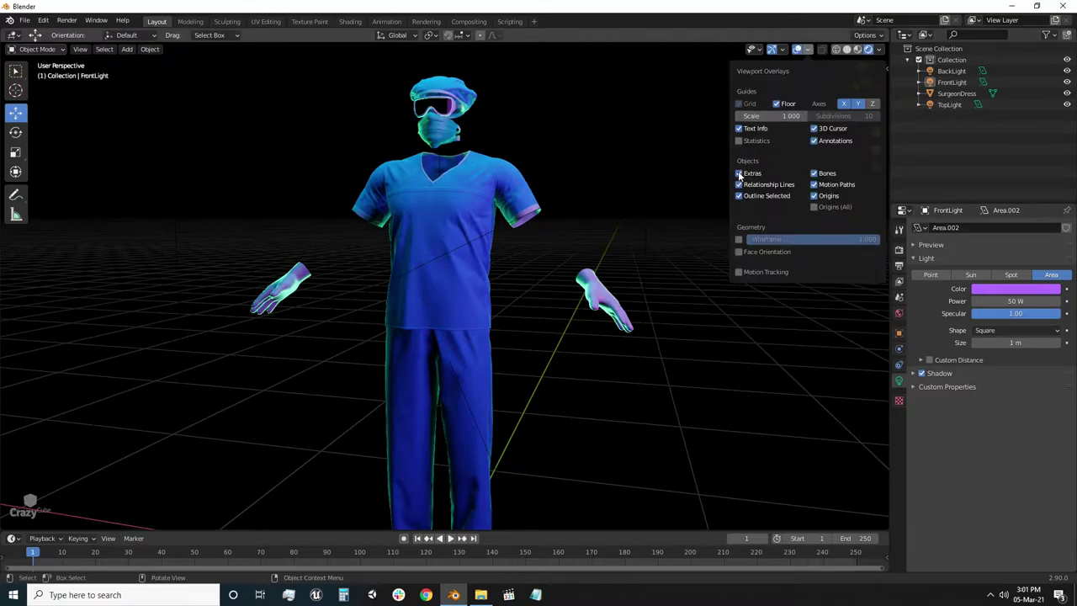
{"action": "left_click", "coordinate": [898, 313]}
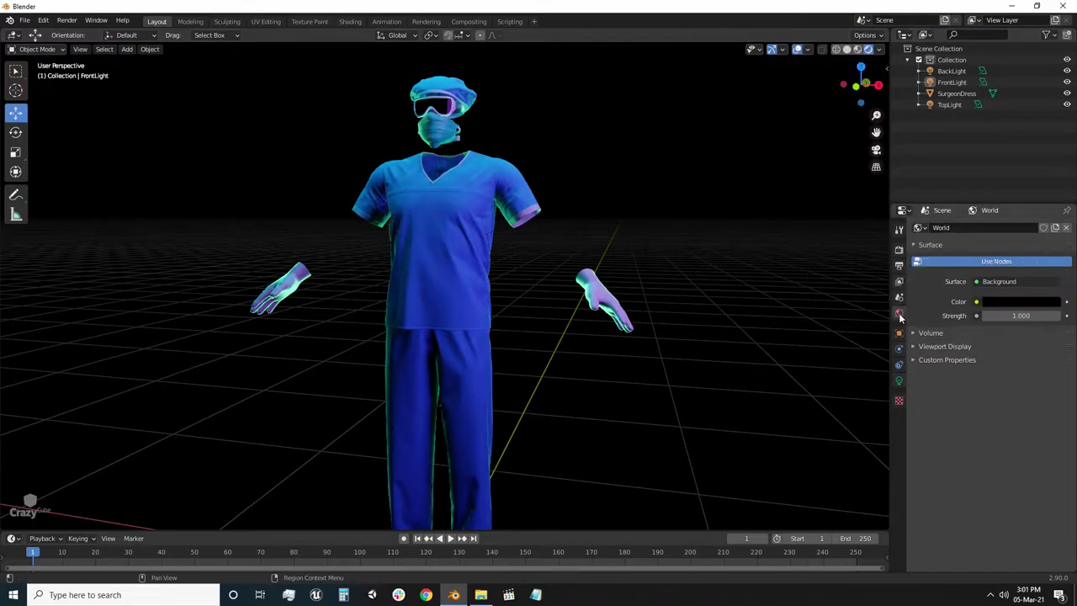
{"action": "left_click", "coordinate": [1018, 301]}
{"action": "left_click", "coordinate": [898, 250]}
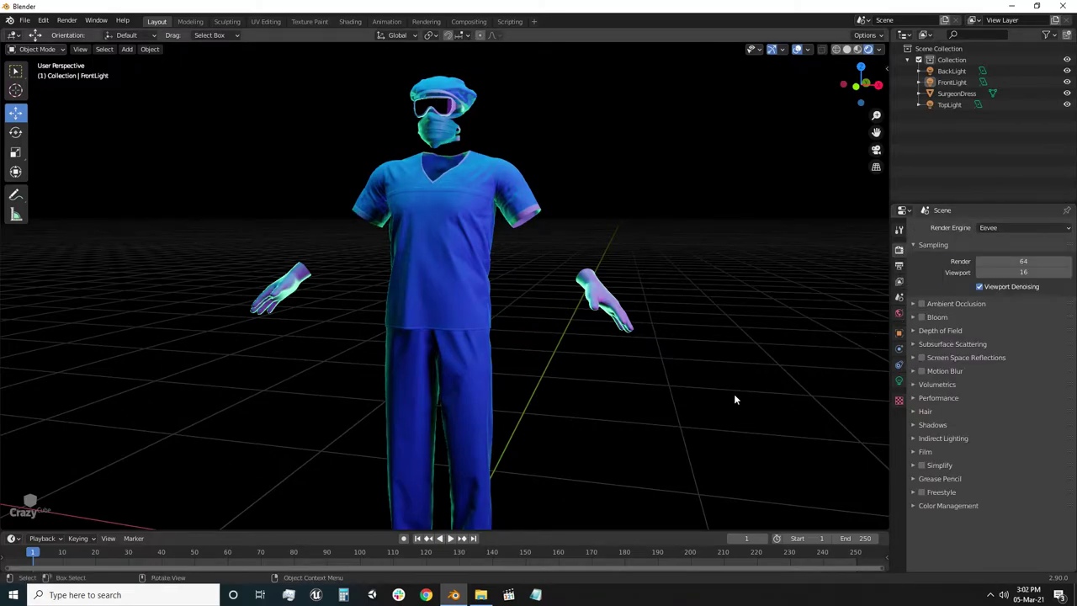
{"action": "mouse_move", "coordinate": [737, 400]}
{"action": "middle_mouse_down"}
{"action": "mouse_move", "coordinate": [499, 397]}
{"action": "mouse_move", "coordinate": [467, 356]}
{"action": "mouse_move", "coordinate": [391, 325]}
{"action": "middle_mouse_up"}
Step: Add a plane under the figure and scale it up
{"action": "key", "text": "shift+a"}
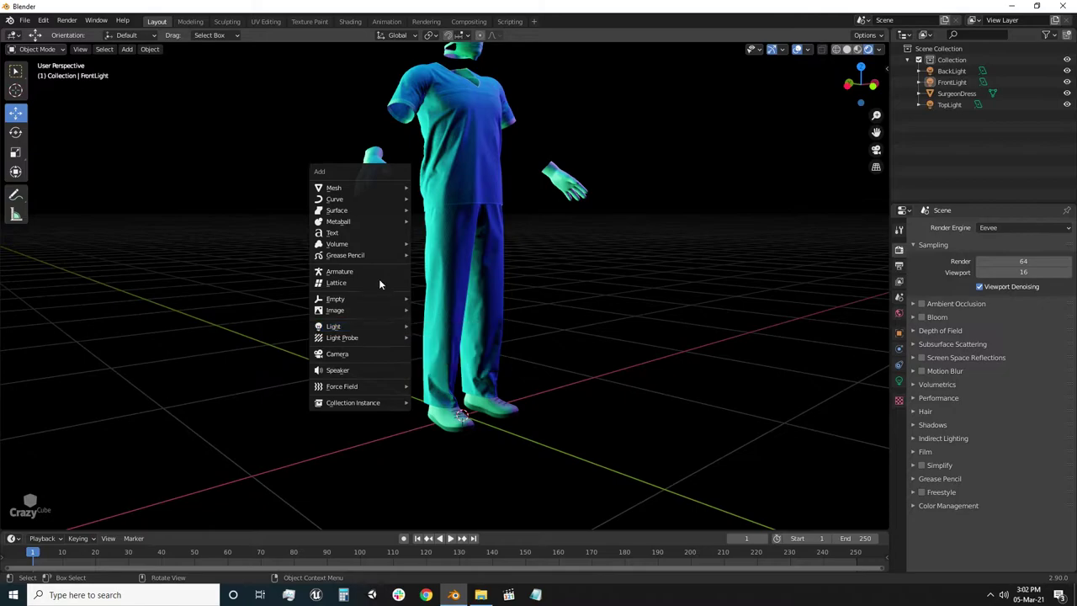
{"action": "left_click", "coordinate": [452, 187]}
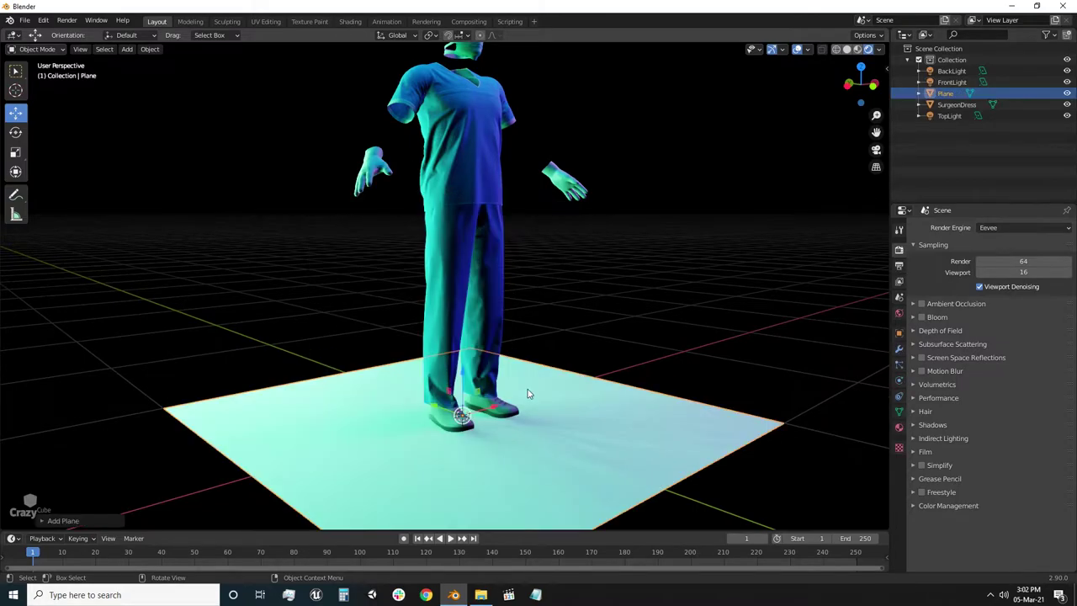
{"action": "middle_click_drag", "start_coordinate": [528, 392], "coordinate": [467, 414]}
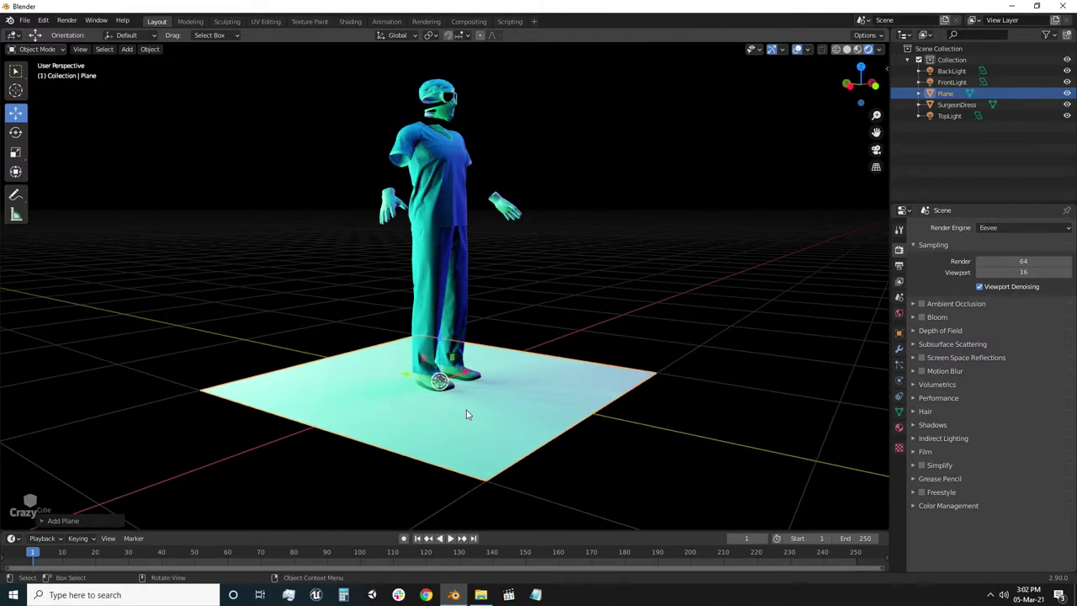
{"action": "key", "text": "s"}
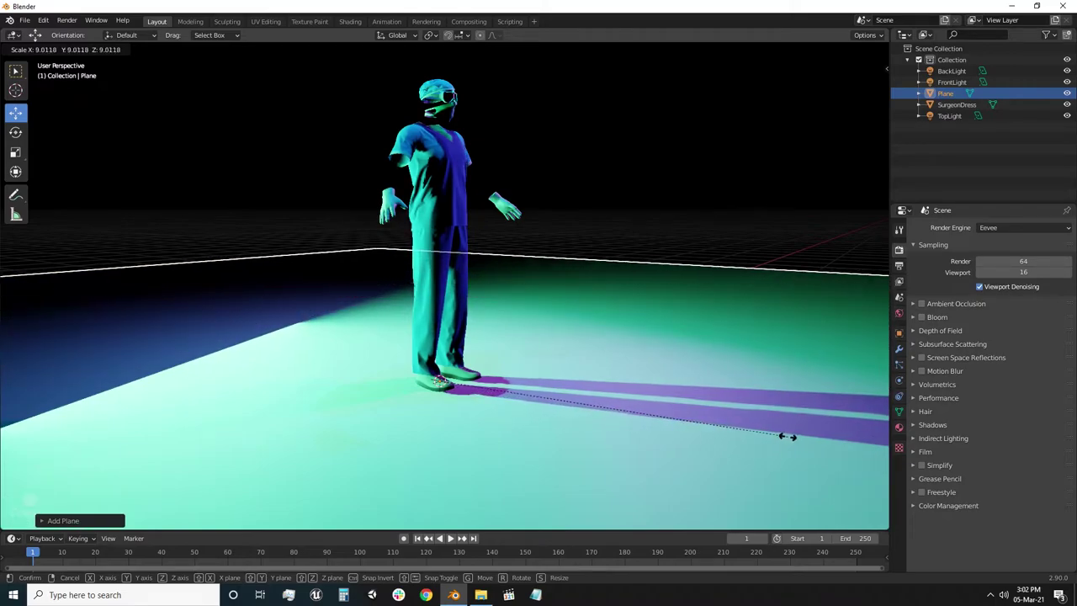
{"action": "left_click", "coordinate": [833, 445]}
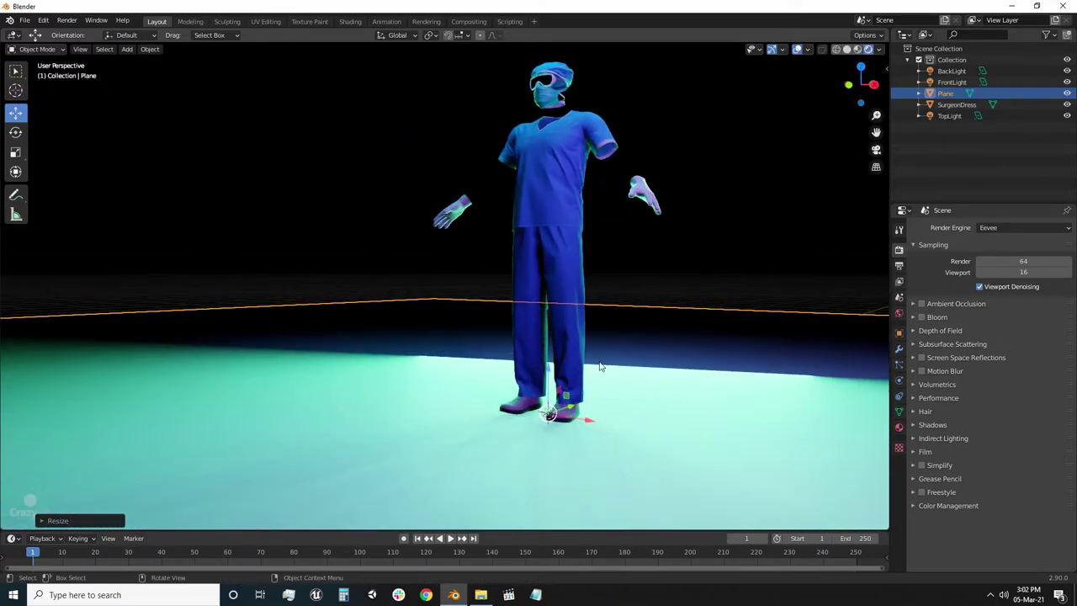
{"action": "mouse_move", "coordinate": [833, 446]}
{"action": "middle_mouse_down"}
{"action": "mouse_move", "coordinate": [526, 448]}
{"action": "mouse_move", "coordinate": [445, 401]}
{"action": "mouse_move", "coordinate": [484, 390]}
{"action": "middle_mouse_up"}
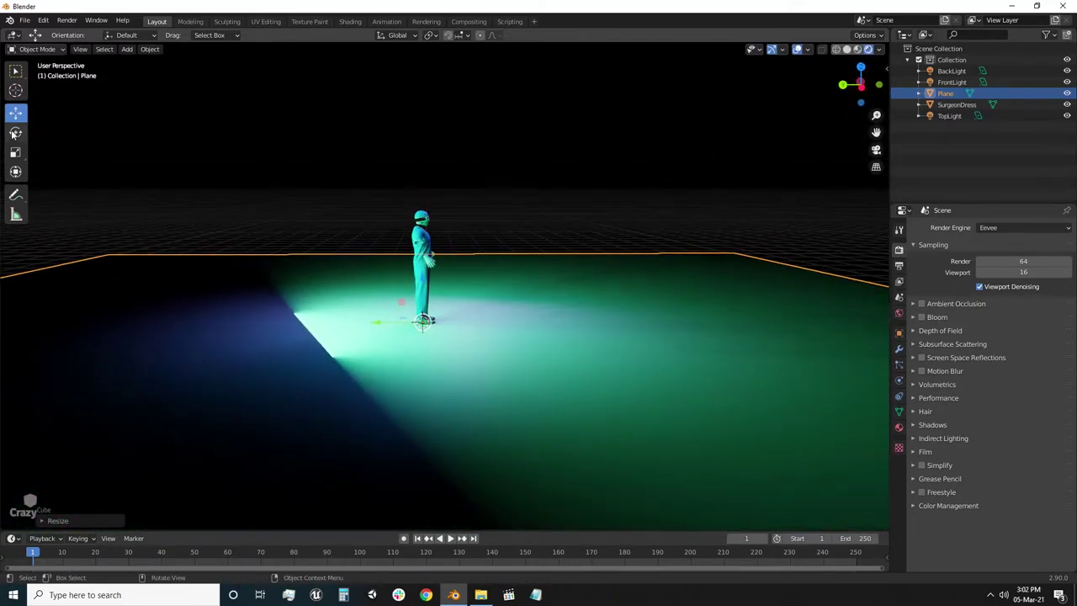
Step: Rotate the plane upright on X as a wall and move it back from the figure
{"action": "left_click_drag", "start_coordinate": [446, 290], "coordinate": [526, 337]}
{"action": "mouse_move", "coordinate": [527, 337]}
{"action": "middle_mouse_down"}
{"action": "mouse_move", "coordinate": [567, 384]}
{"action": "mouse_move", "coordinate": [482, 246]}
{"action": "mouse_move", "coordinate": [350, 354]}
{"action": "mouse_move", "coordinate": [415, 390]}
{"action": "mouse_move", "coordinate": [378, 334]}
{"action": "middle_mouse_up"}
{"action": "key", "text": "shift+space"}
{"action": "key", "text": "g"}
{"action": "key", "text": "g"}
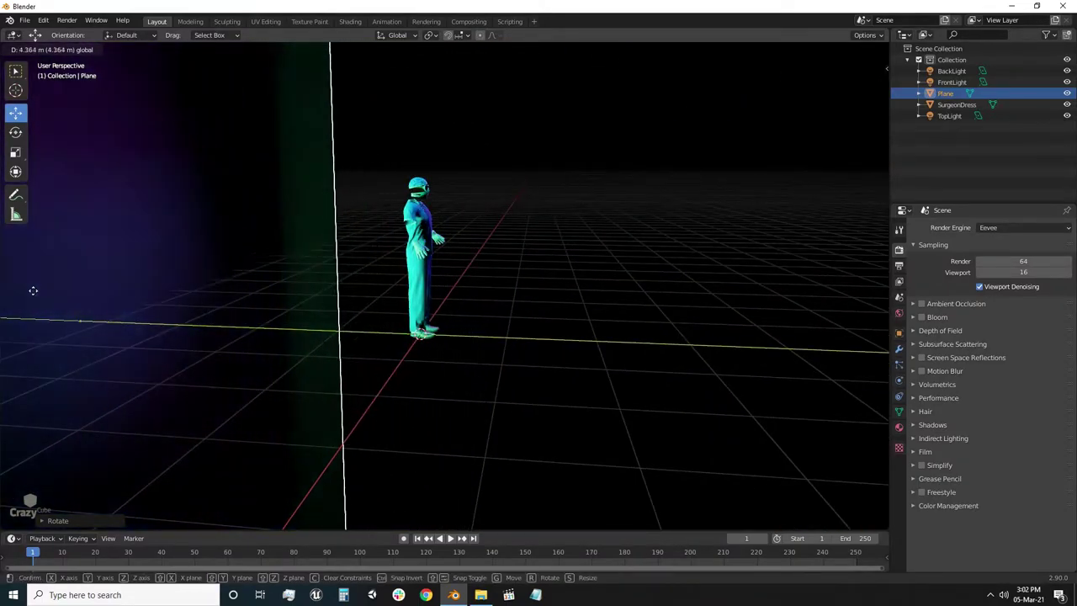
{"action": "left_click", "coordinate": [33, 291]}
{"action": "mouse_move", "coordinate": [744, 264]}
{"action": "middle_mouse_down"}
{"action": "mouse_move", "coordinate": [454, 334]}
{"action": "mouse_move", "coordinate": [574, 362]}
{"action": "middle_mouse_up"}
{"action": "scroll", "coordinate": [379, 290], "scroll_direction": "down", "scroll_amount": 2}
{"action": "scroll", "coordinate": [502, 320], "scroll_direction": "up", "scroll_amount": 3}
{"action": "scroll", "coordinate": [503, 321], "scroll_direction": "down", "scroll_amount": 1}
{"action": "scroll", "coordinate": [428, 317], "scroll_direction": "down", "scroll_amount": 3}
{"action": "scroll", "coordinate": [318, 313], "scroll_direction": "up", "scroll_amount": 2}
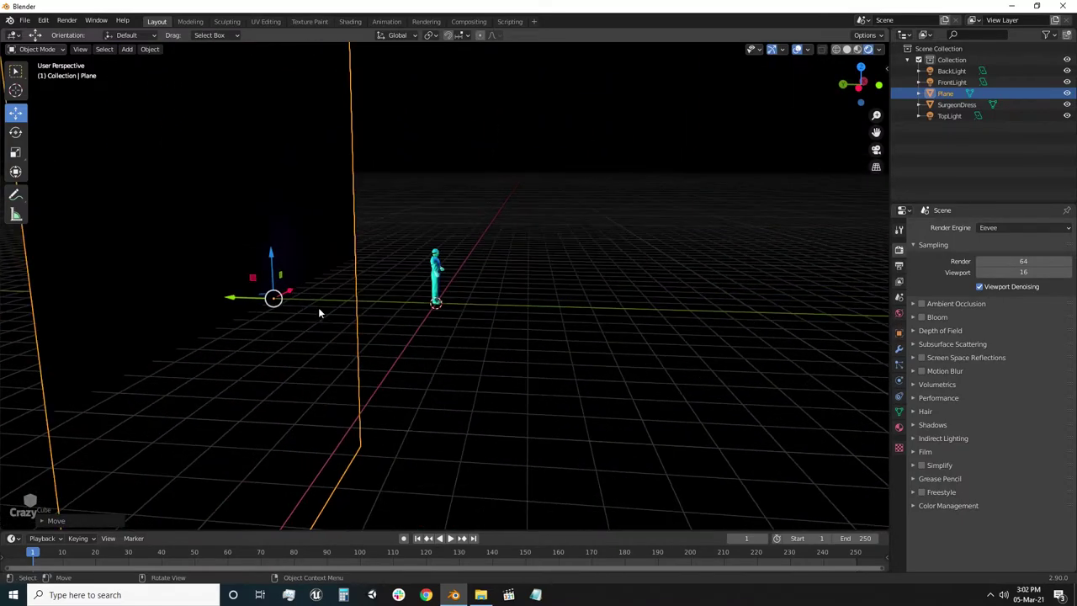
{"action": "left_click", "coordinate": [386, 303]}
Step: Add a Spot light and move it sideways along Y, then up along Z
{"action": "key", "text": "shift+a"}
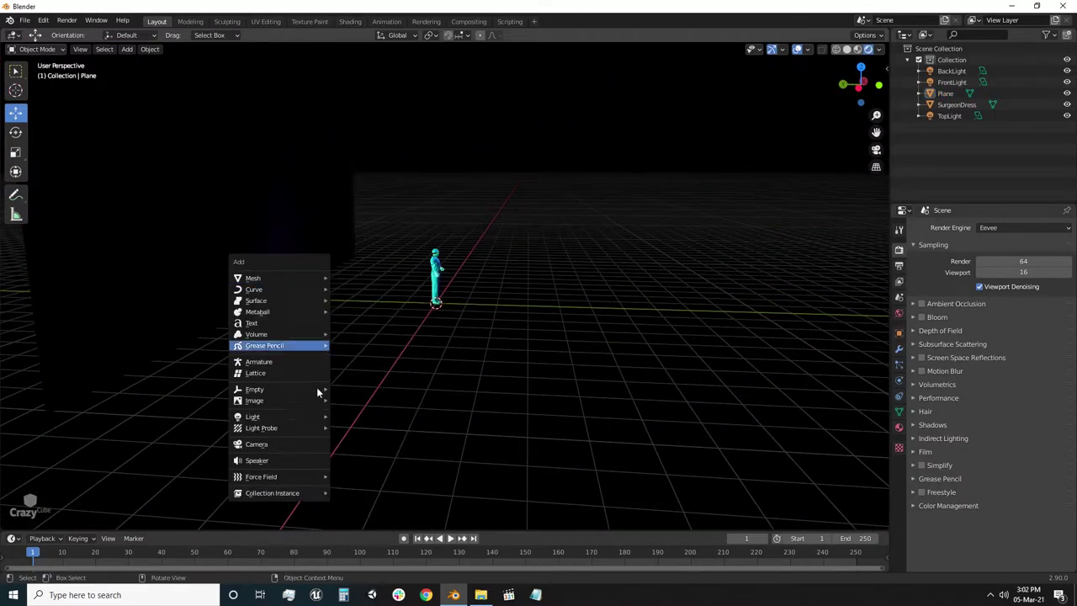
{"action": "left_click", "coordinate": [354, 441]}
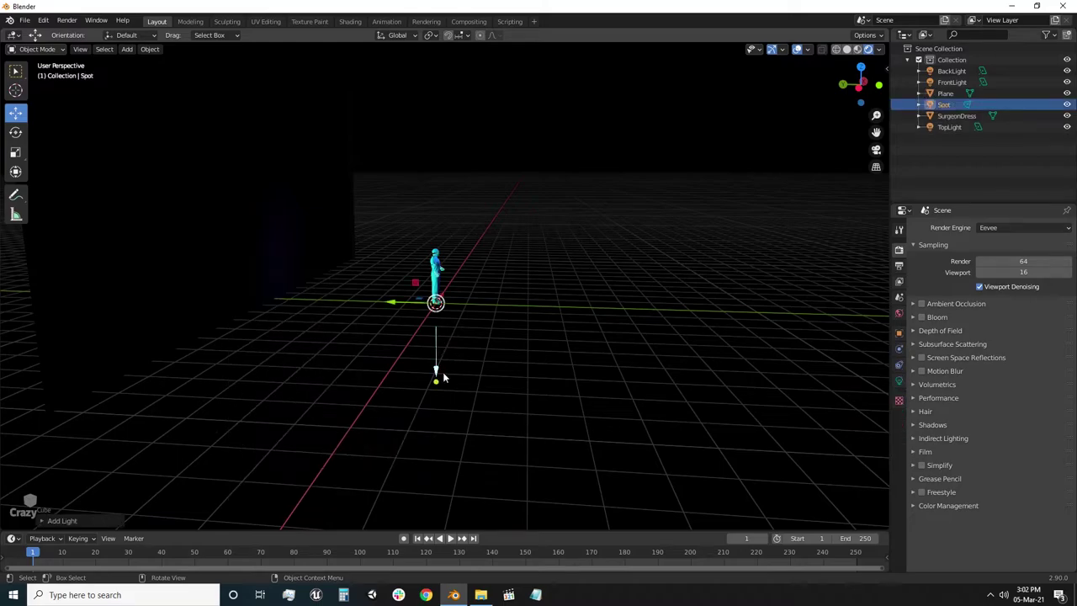
{"action": "key", "text": "g"}
{"action": "key", "text": "y"}
{"action": "left_click", "coordinate": [349, 377]}
{"action": "key", "text": "g"}
{"action": "key", "text": "z"}
{"action": "left_click", "coordinate": [293, 292]}
{"action": "scroll", "coordinate": [293, 292], "scroll_direction": "up", "scroll_amount": 2}
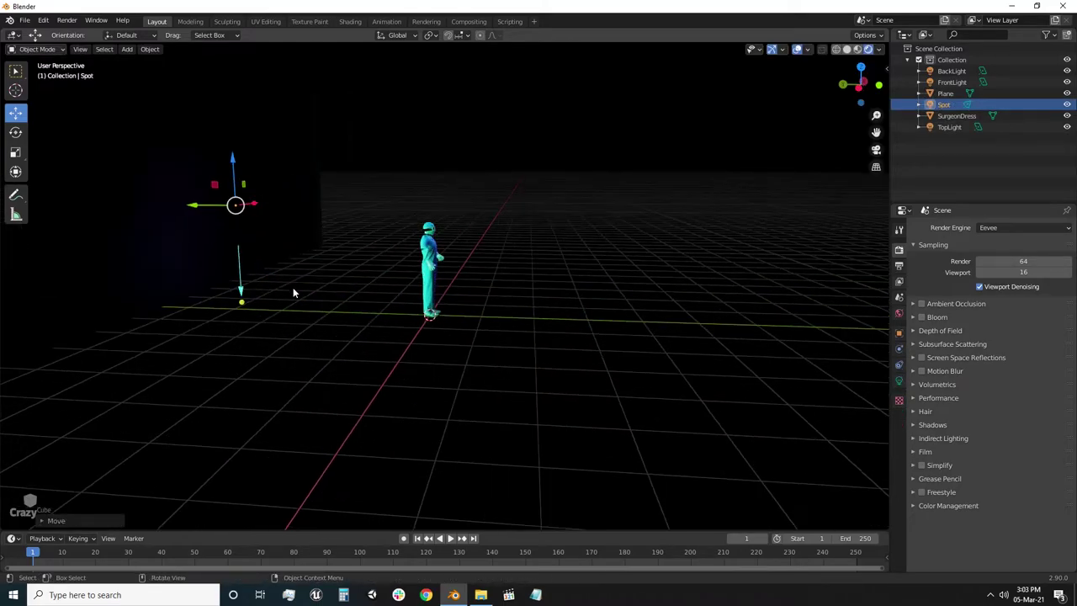
{"action": "middle_click_drag", "start_coordinate": [293, 292], "coordinate": [447, 378]}
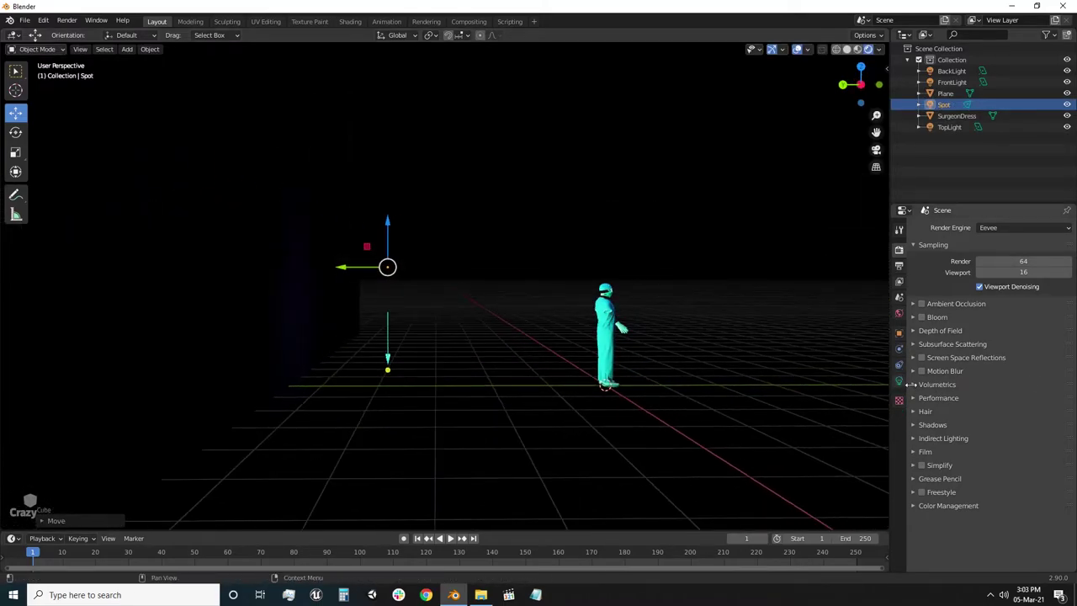
Step: Tilt the spot light's cone toward the surgeon's upper body
{"action": "left_click", "coordinate": [898, 380]}
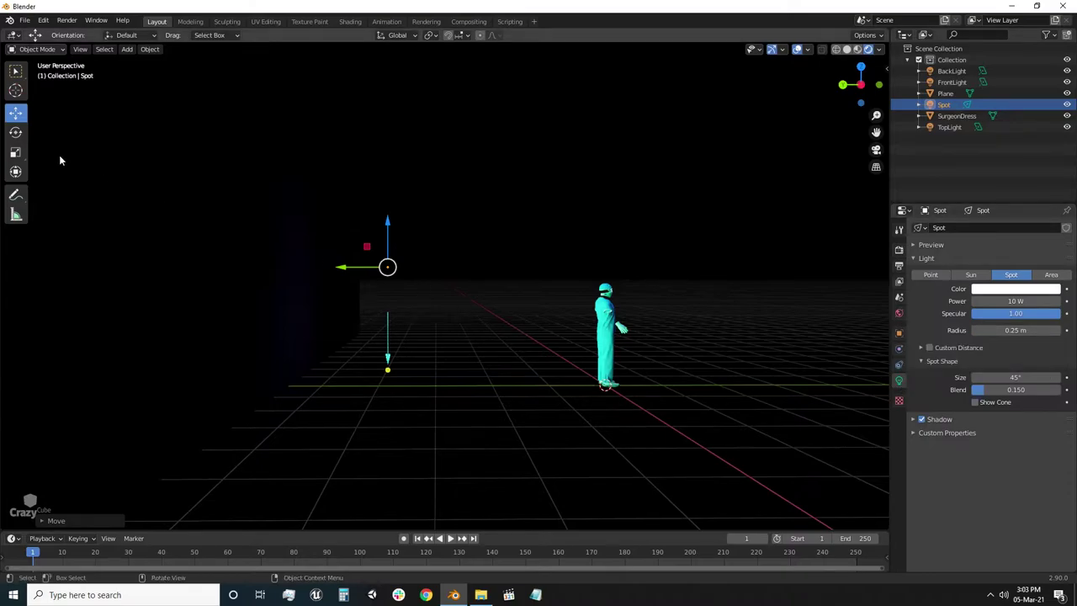
{"action": "left_click_drag", "start_coordinate": [414, 236], "coordinate": [398, 283]}
{"action": "scroll", "coordinate": [399, 283], "scroll_direction": "up", "scroll_amount": 1}
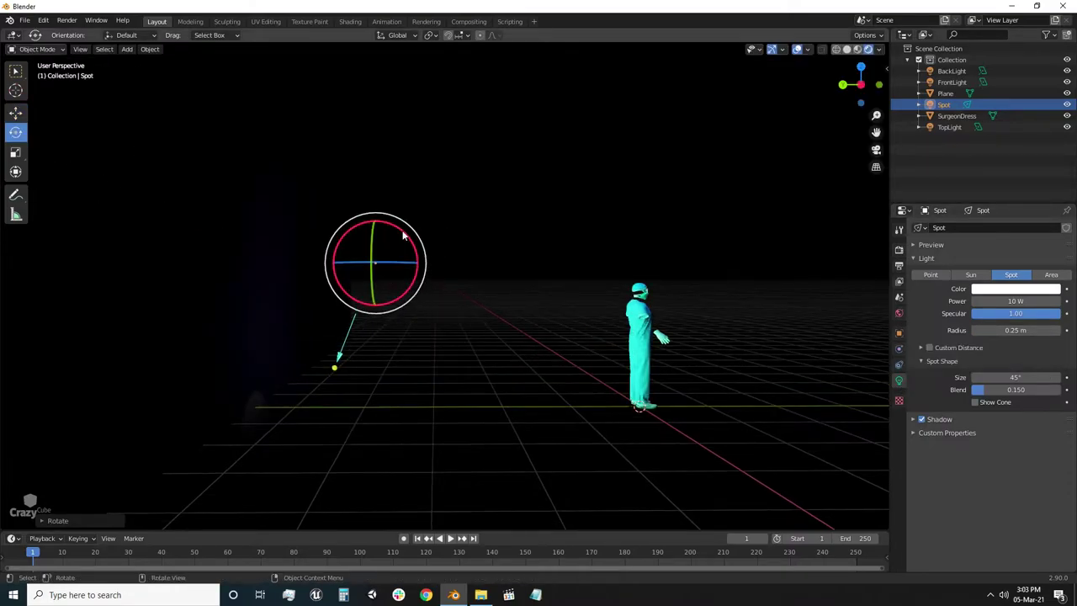
{"action": "scroll", "coordinate": [400, 237], "scroll_direction": "up", "scroll_amount": 1}
{"action": "left_click", "coordinate": [807, 50]}
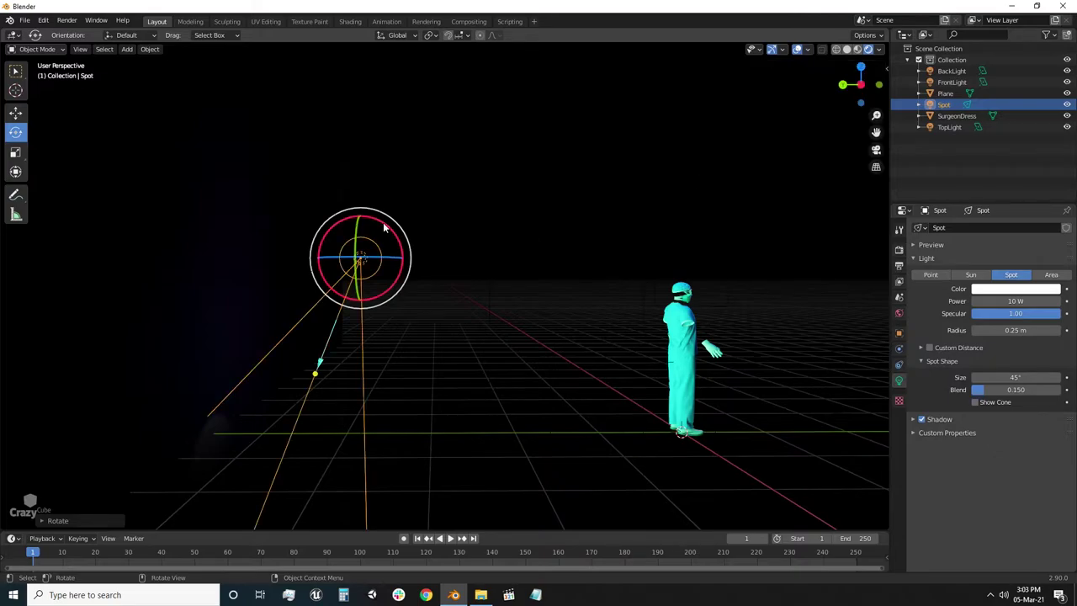
{"action": "left_click_drag", "start_coordinate": [395, 223], "coordinate": [337, 320]}
{"action": "mouse_move", "coordinate": [505, 336]}
{"action": "middle_mouse_down"}
{"action": "mouse_move", "coordinate": [453, 354]}
{"action": "mouse_move", "coordinate": [420, 343]}
{"action": "mouse_move", "coordinate": [509, 365]}
{"action": "mouse_move", "coordinate": [481, 378]}
{"action": "mouse_move", "coordinate": [135, 181]}
{"action": "middle_mouse_up"}
{"action": "scroll", "coordinate": [419, 342], "scroll_direction": "up", "scroll_amount": 2}
{"action": "scroll", "coordinate": [496, 337], "scroll_direction": "up", "scroll_amount": 2}
Step: Add a camera to the scene and look through it
{"action": "key", "text": "shift+a"}
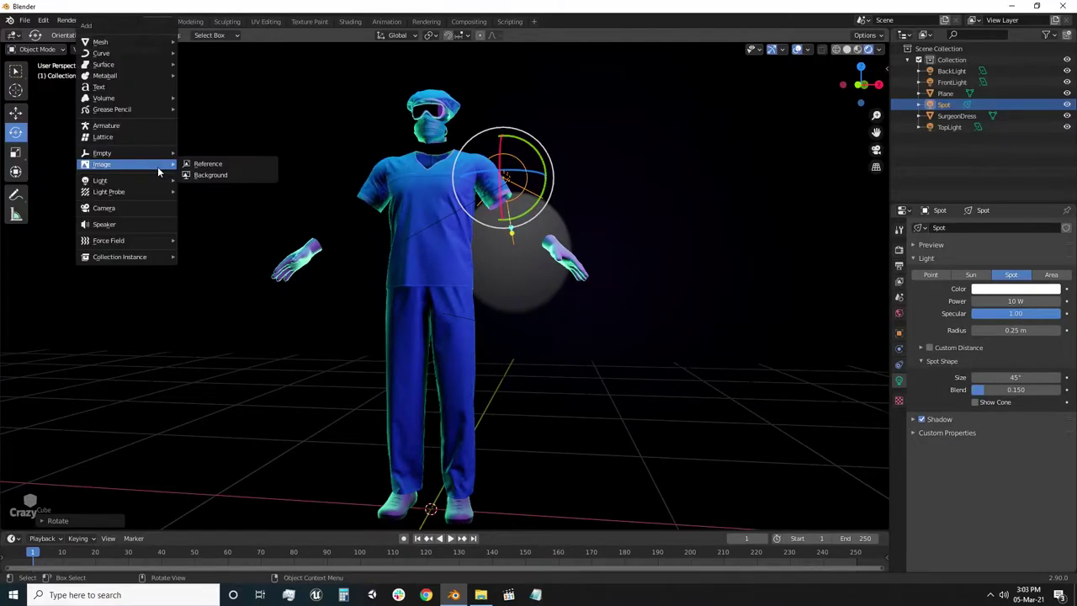
{"action": "left_click", "coordinate": [144, 205]}
{"action": "left_click", "coordinate": [84, 51]}
{"action": "mouse_move", "coordinate": [100, 200]}
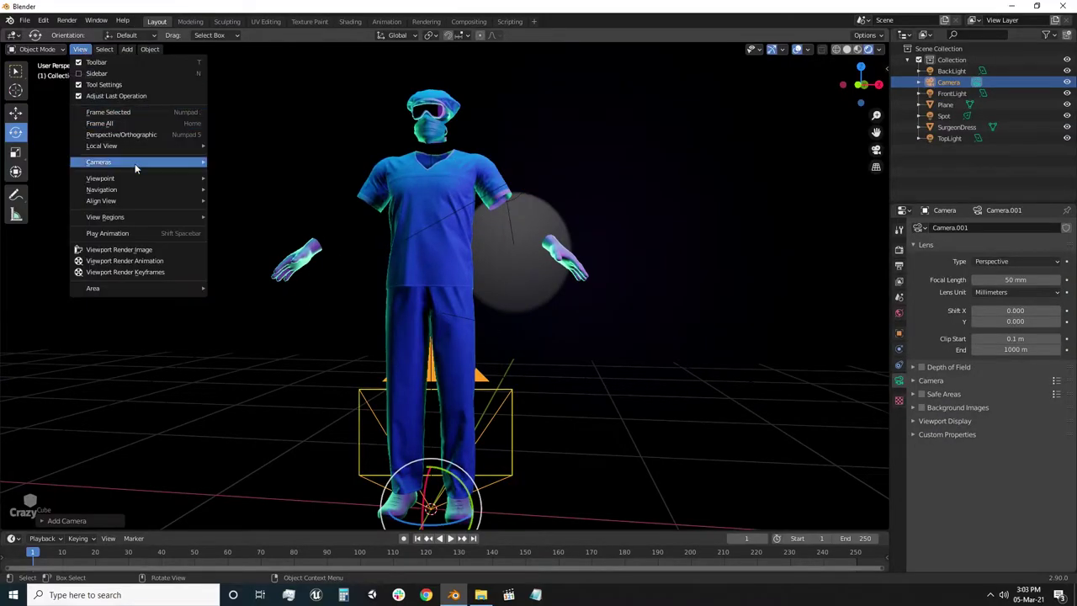
{"action": "left_click", "coordinate": [284, 222]}
{"action": "scroll", "coordinate": [460, 286], "scroll_direction": "down", "scroll_amount": 1}
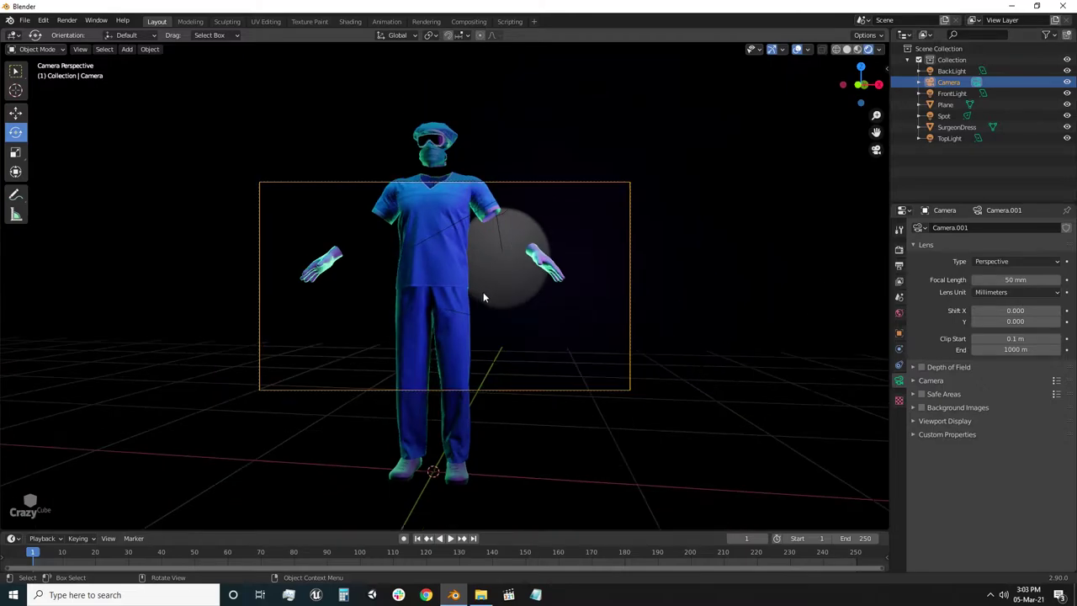
{"action": "scroll", "coordinate": [460, 286], "scroll_direction": "up", "scroll_amount": 3}
Step: Enable Camera to View and pan so the whole surgeon figure is framed
{"action": "key", "text": "n"}
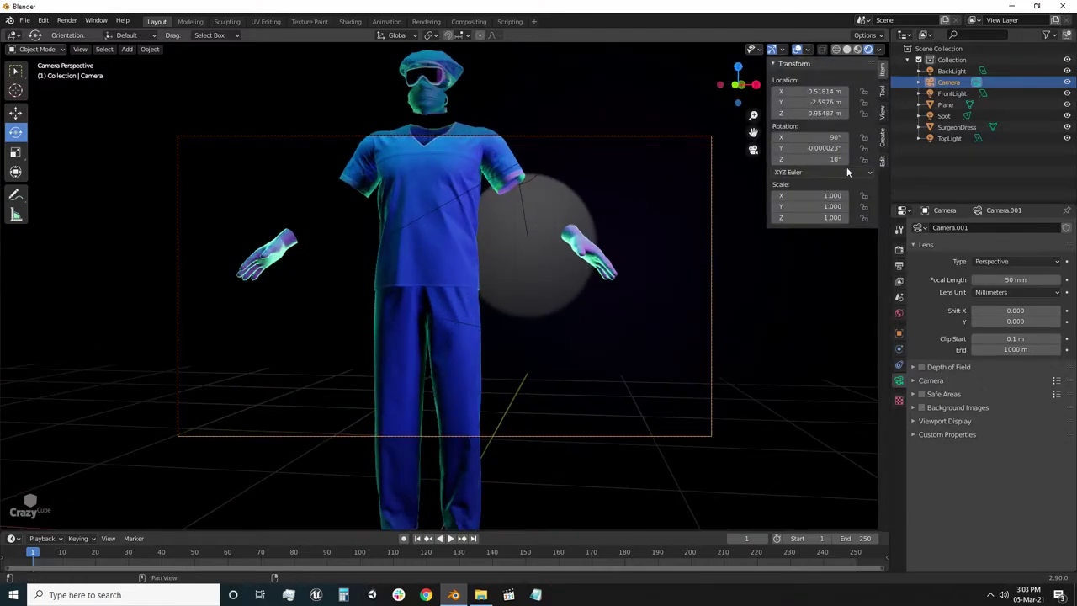
{"action": "left_click", "coordinate": [882, 111]}
{"action": "left_click", "coordinate": [815, 201]}
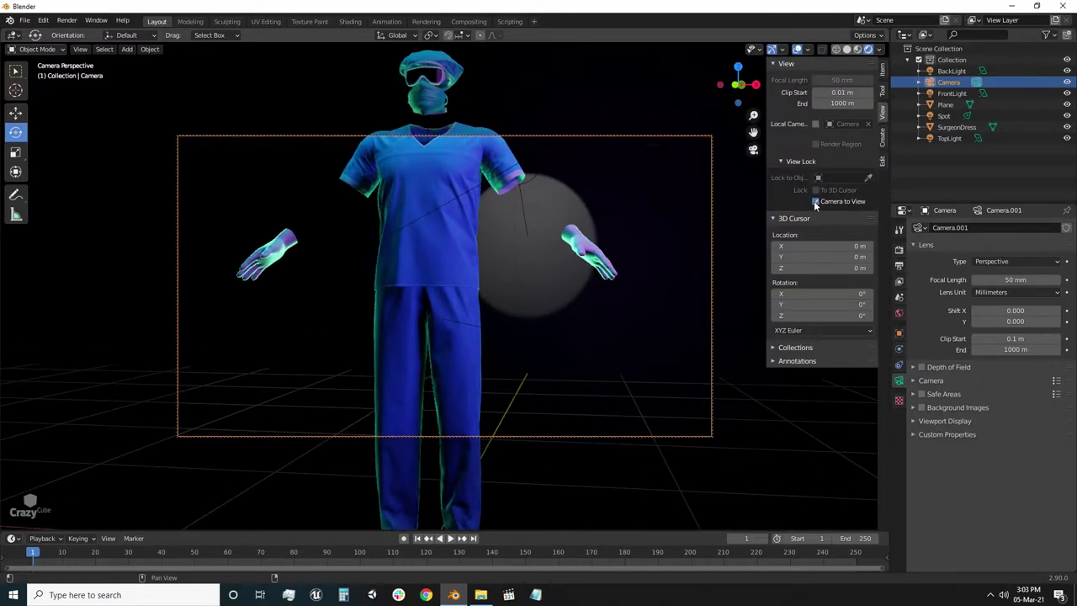
{"action": "scroll", "coordinate": [412, 290], "scroll_direction": "down", "scroll_amount": 3}
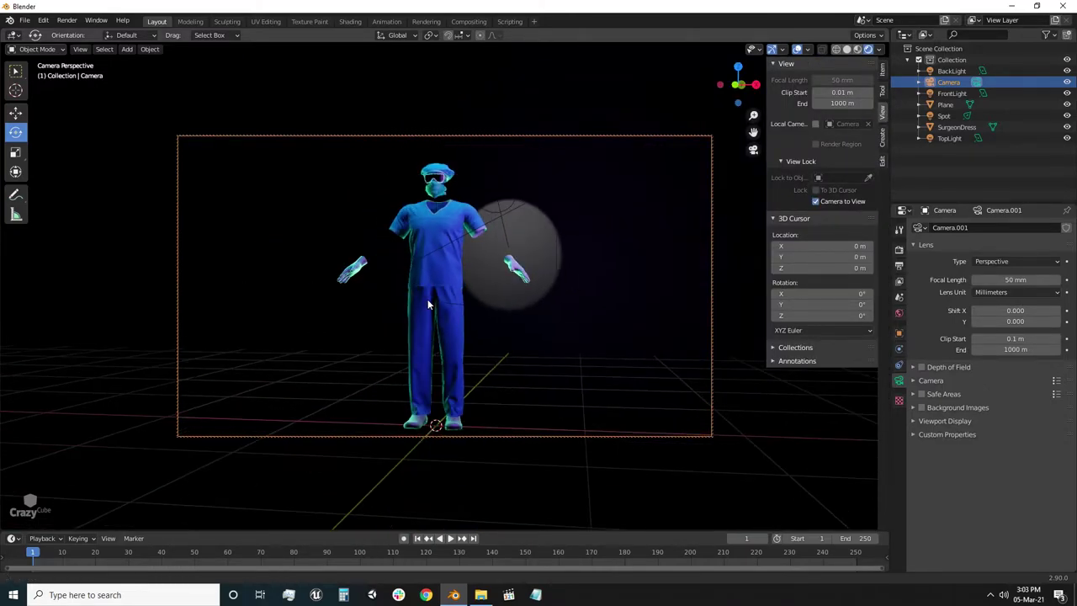
{"action": "middle_click_drag", "start_coordinate": [427, 301], "coordinate": [447, 296]}
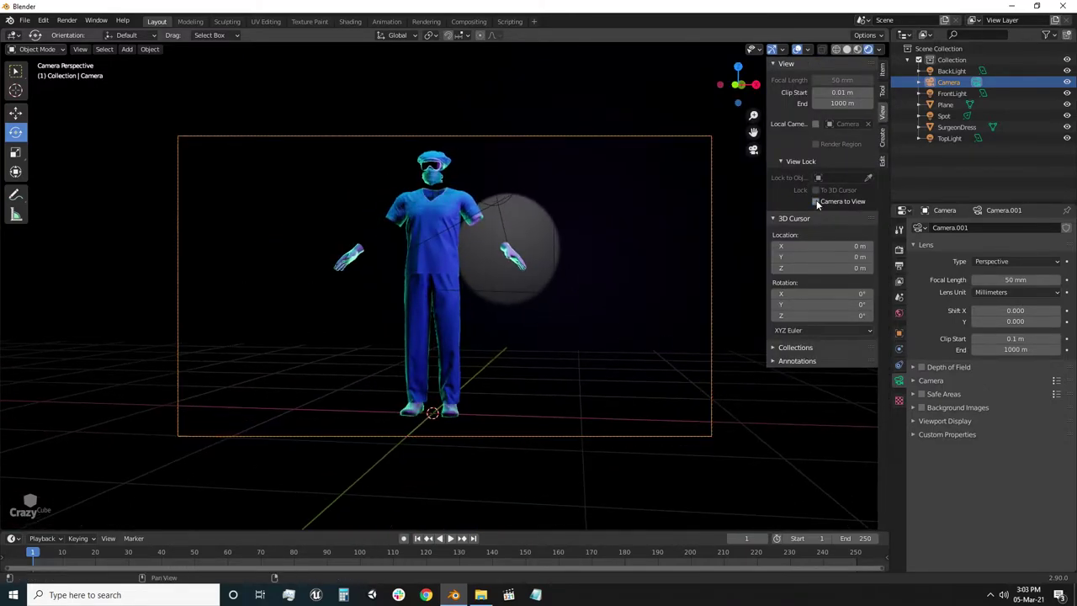
{"action": "key", "text": "n"}
{"action": "scroll", "coordinate": [488, 319], "scroll_direction": "up", "scroll_amount": 2}
{"action": "scroll", "coordinate": [486, 337], "scroll_direction": "up", "scroll_amount": 2}
{"action": "scroll", "coordinate": [480, 332], "scroll_direction": "down", "scroll_amount": 1}
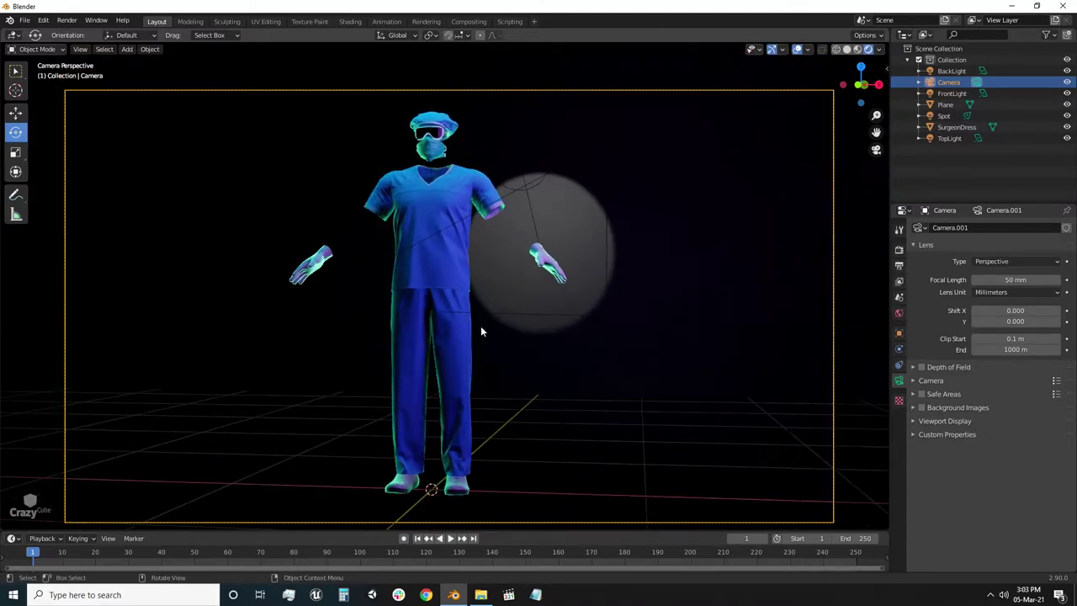
Step: Shift the Spot light sideways along X, widen its cone, set a 0.5 m radius and blend 1.0
{"action": "left_click", "coordinate": [944, 116]}
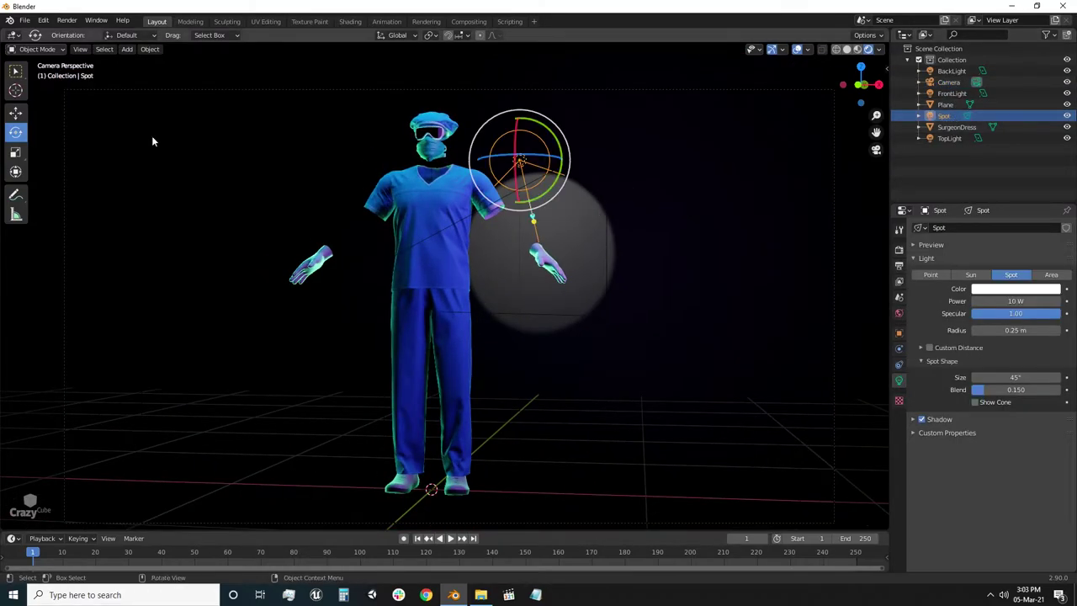
{"action": "left_click_drag", "start_coordinate": [563, 163], "coordinate": [408, 158]}
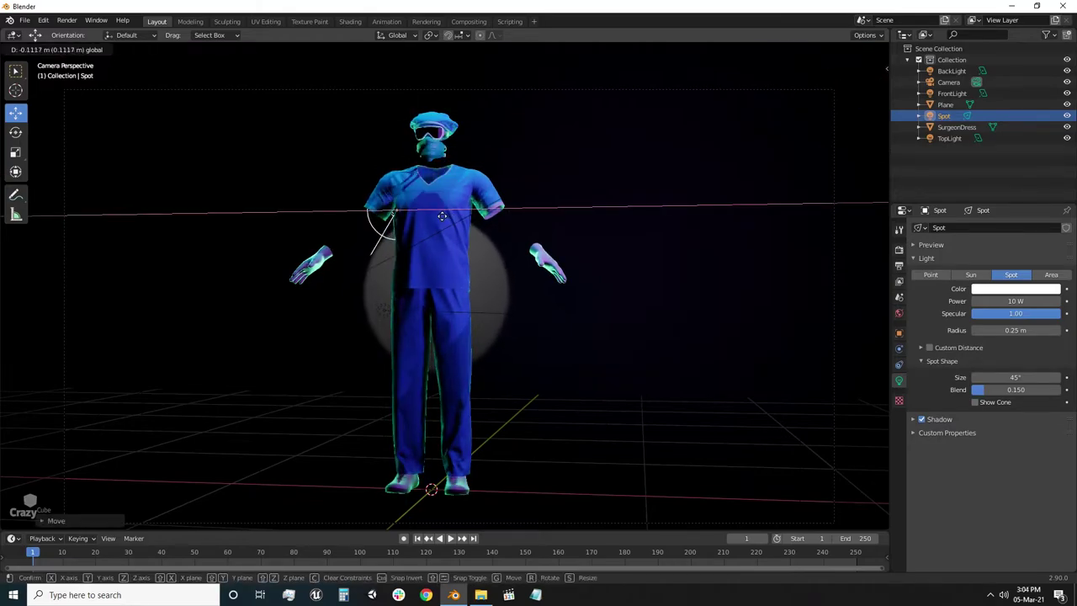
{"action": "left_click_drag", "start_coordinate": [407, 158], "coordinate": [409, 160]}
{"action": "left_click_drag", "start_coordinate": [1016, 377], "coordinate": [1052, 377]}
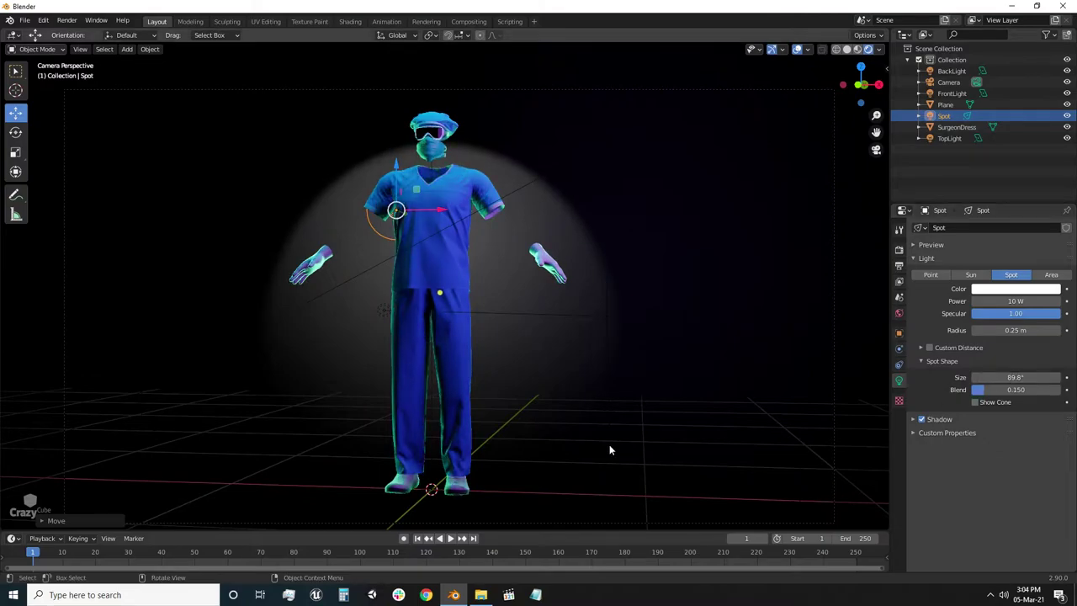
{"action": "mouse_move", "coordinate": [1006, 330]}
{"action": "left_mouse_down"}
{"action": "mouse_move", "coordinate": [1043, 331]}
{"action": "mouse_move", "coordinate": [1010, 330]}
{"action": "left_mouse_up"}
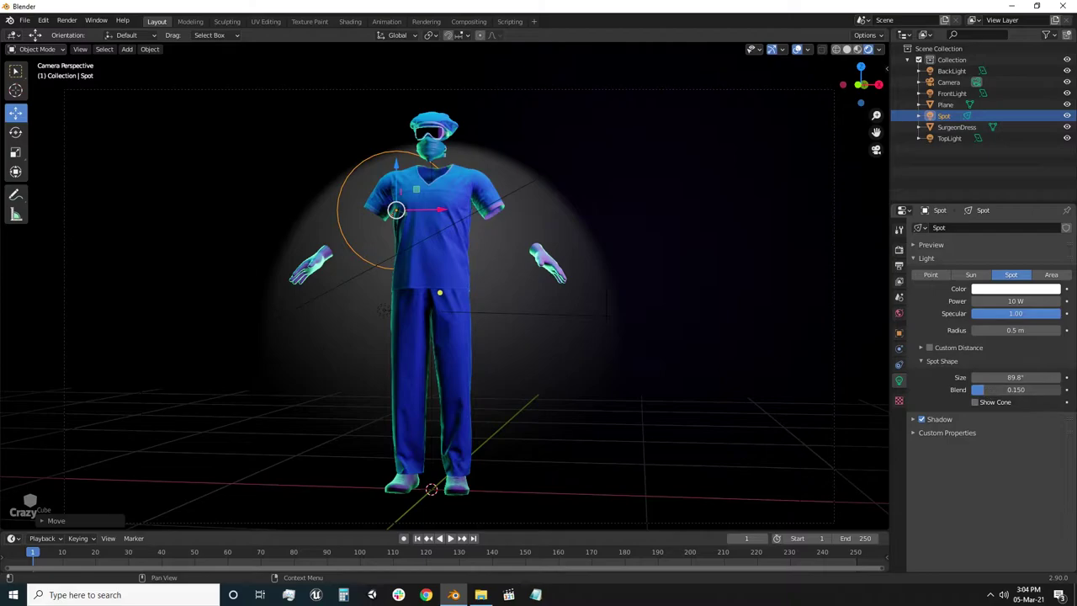
{"action": "mouse_move", "coordinate": [1015, 390]}
{"action": "left_mouse_down"}
{"action": "mouse_move", "coordinate": [1051, 389]}
{"action": "mouse_move", "coordinate": [1038, 377]}
{"action": "left_mouse_up"}
Step: Turn off viewport overlays, tint the spot cyan at 19 W, and settle its cone at 105°
{"action": "left_click", "coordinate": [806, 49]}
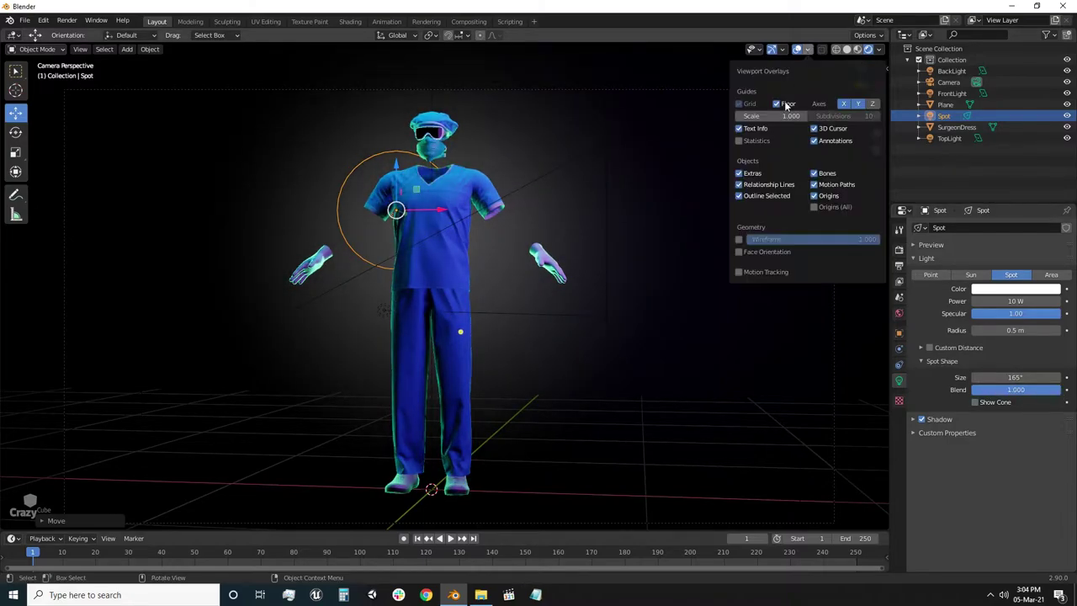
{"action": "left_click", "coordinate": [797, 48]}
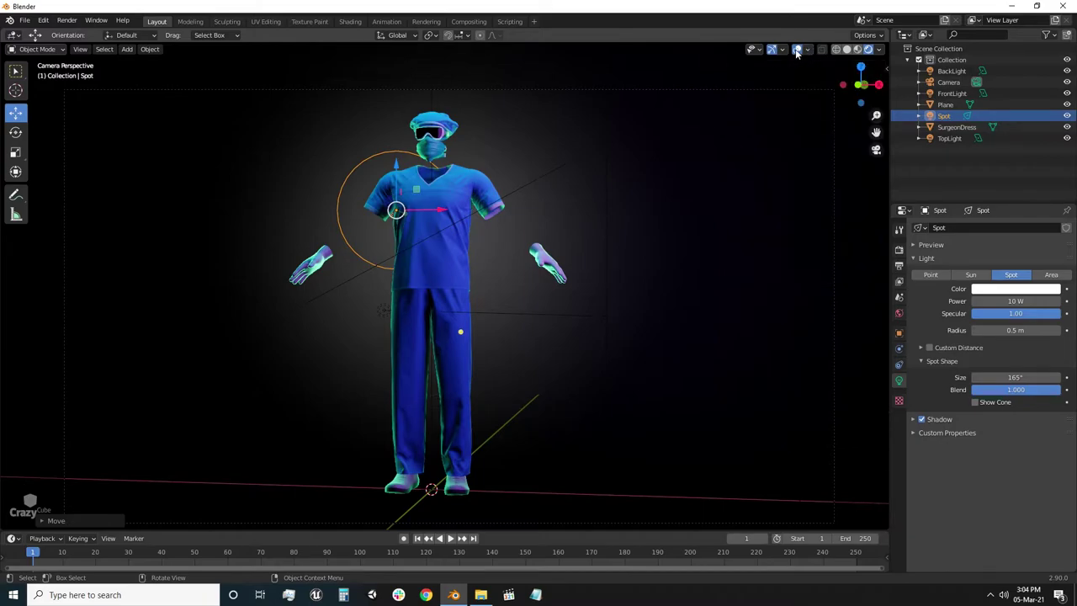
{"action": "left_click", "coordinate": [1015, 289]}
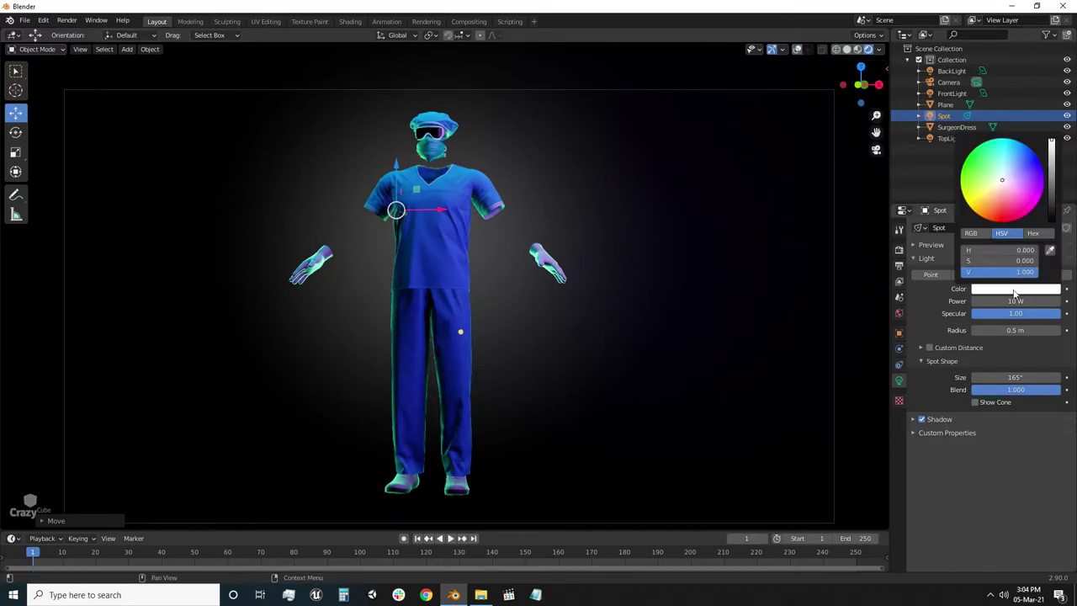
{"action": "mouse_move", "coordinate": [1004, 183]}
{"action": "left_mouse_down"}
{"action": "mouse_move", "coordinate": [989, 157]}
{"action": "mouse_move", "coordinate": [1002, 157]}
{"action": "left_mouse_up"}
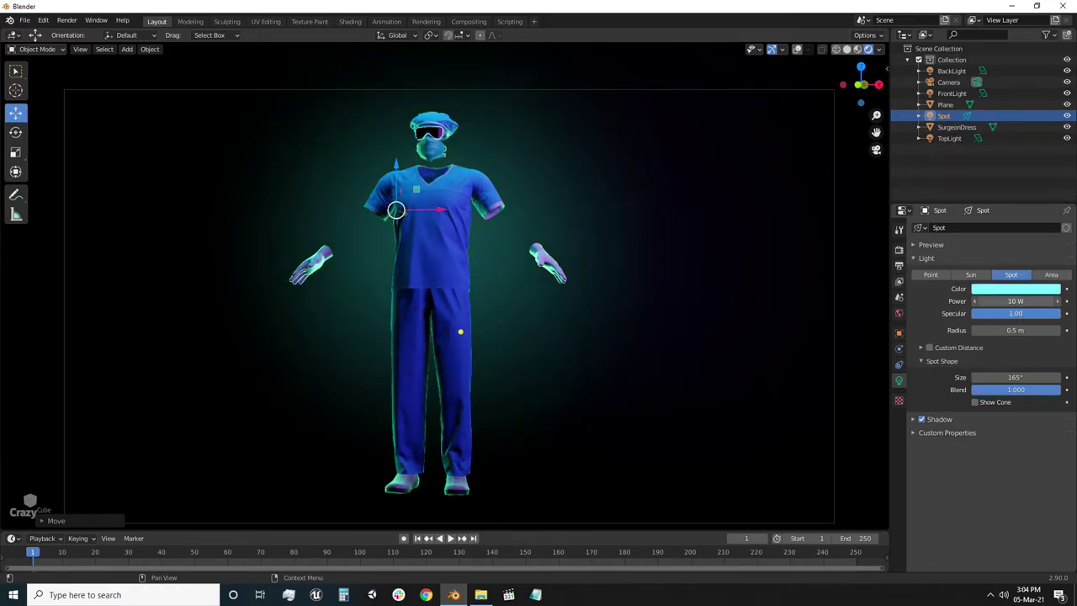
{"action": "left_click_drag", "start_coordinate": [1016, 300], "coordinate": [1043, 300]}
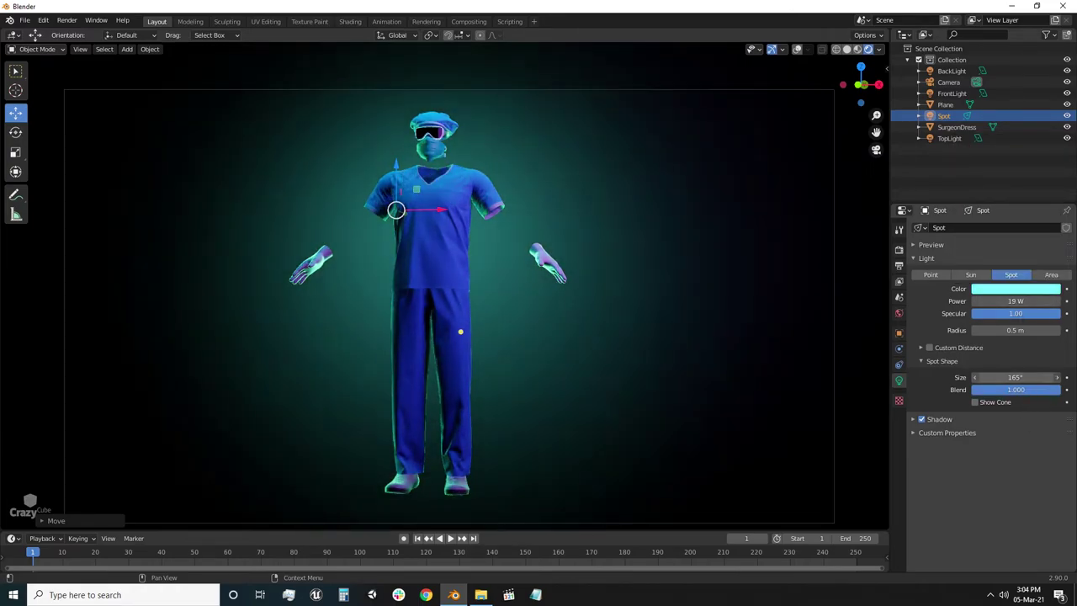
{"action": "left_click_drag", "start_coordinate": [1015, 377], "coordinate": [995, 377]}
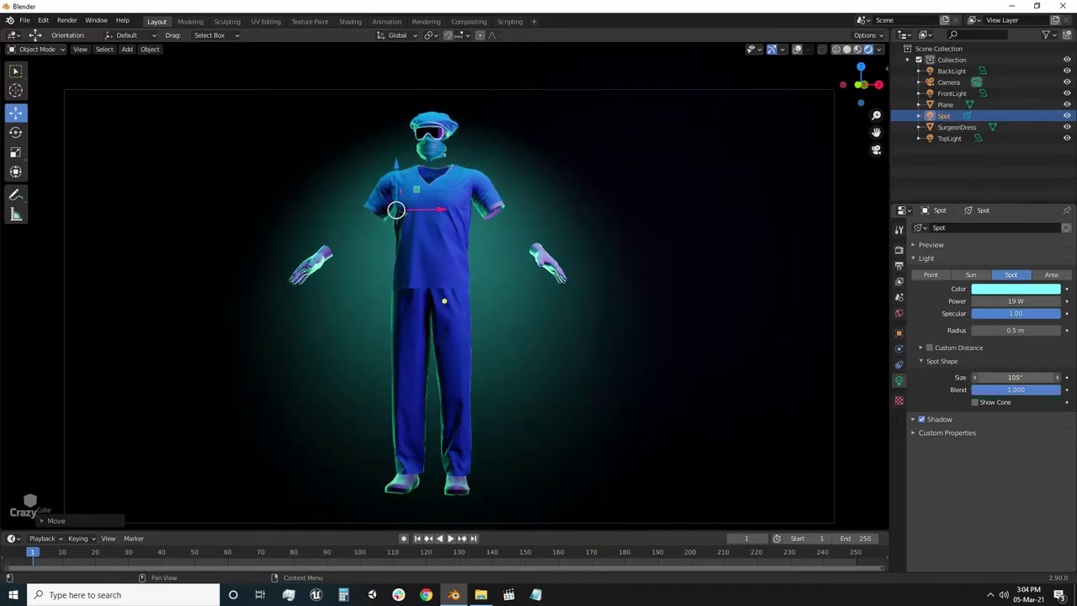
Step: Reframe the camera by temporarily locking it to the viewport and zooming the view
{"action": "scroll", "coordinate": [487, 337], "scroll_direction": "down", "scroll_amount": 1}
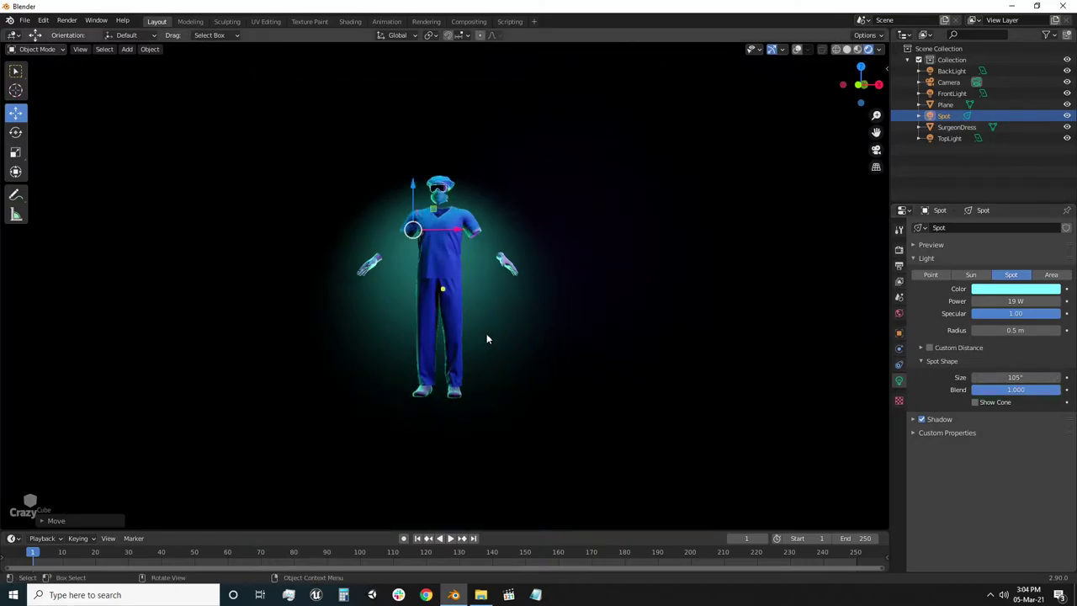
{"action": "scroll", "coordinate": [479, 303], "scroll_direction": "up", "scroll_amount": 1}
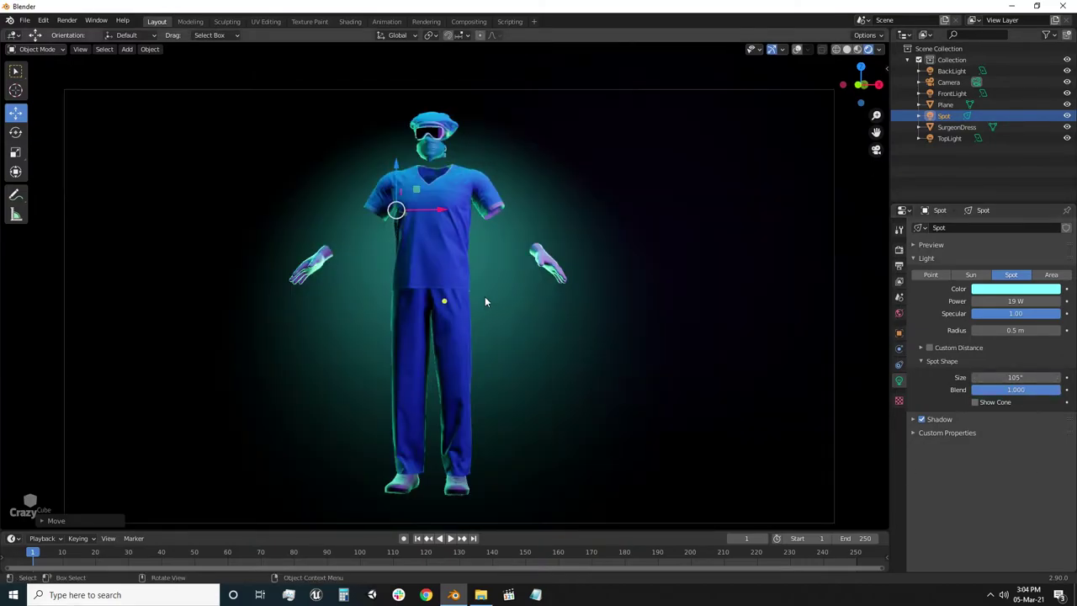
{"action": "scroll", "coordinate": [484, 304], "scroll_direction": "up", "scroll_amount": 1}
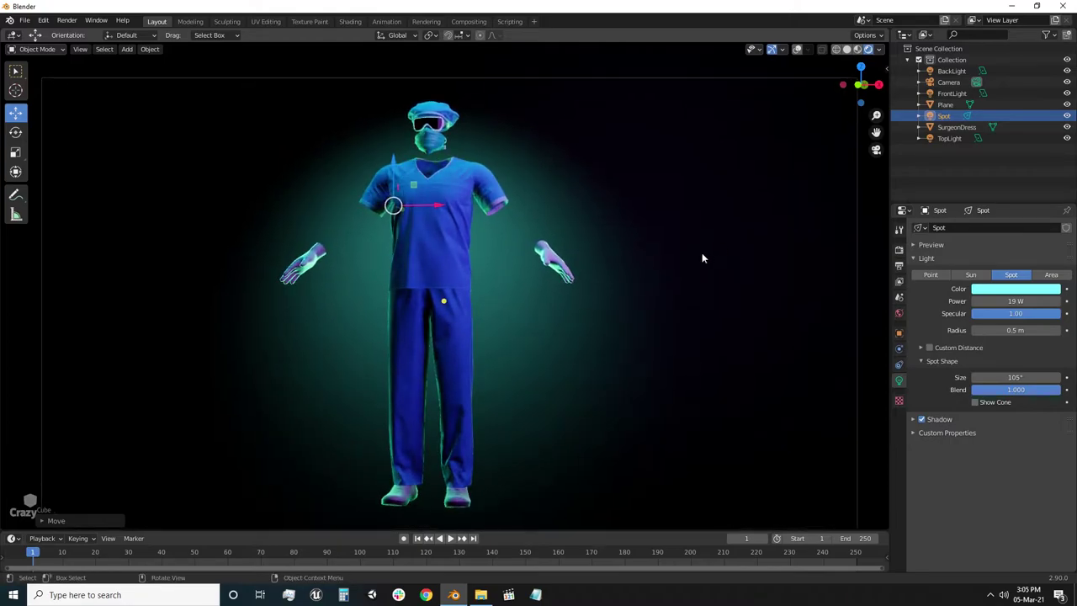
{"action": "key", "text": "n"}
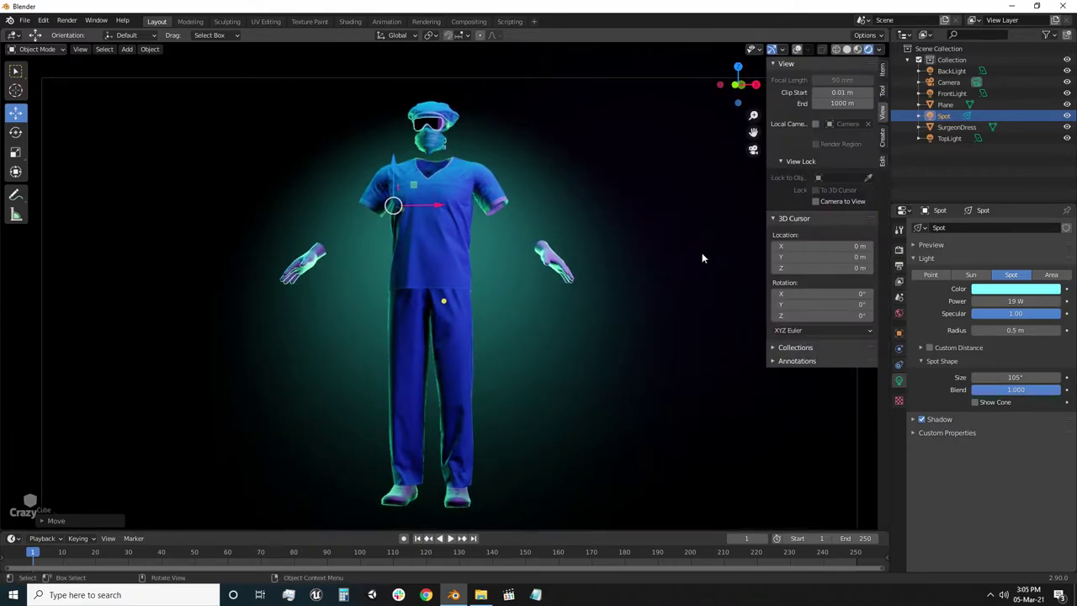
{"action": "left_click", "coordinate": [814, 202]}
{"action": "scroll", "coordinate": [529, 320], "scroll_direction": "up", "scroll_amount": 1}
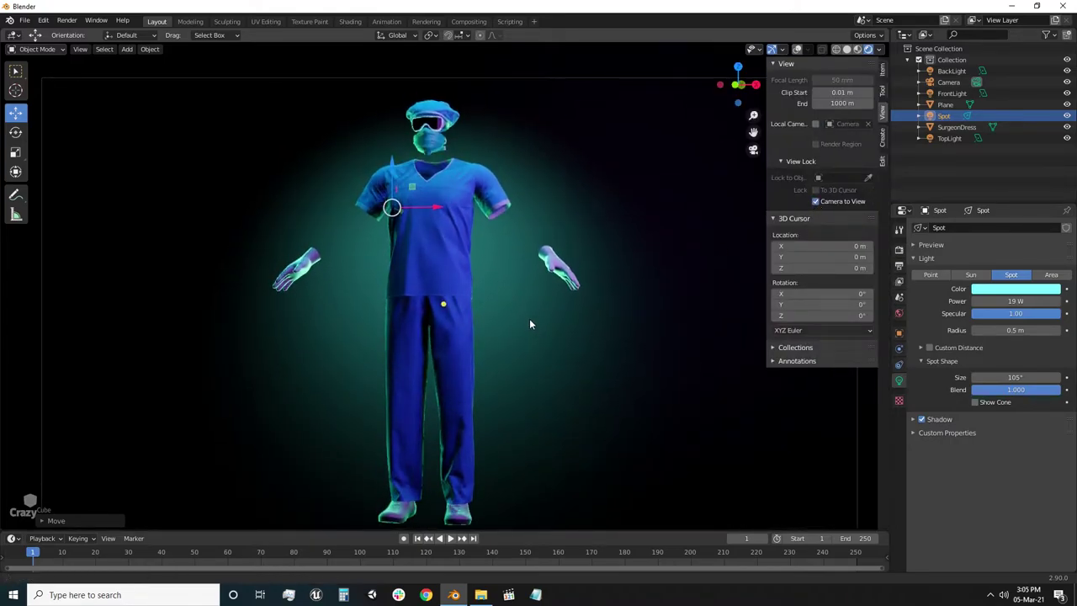
{"action": "left_click", "coordinate": [819, 201]}
{"action": "key", "text": "n"}
{"action": "scroll", "coordinate": [557, 271], "scroll_direction": "down", "scroll_amount": 1}
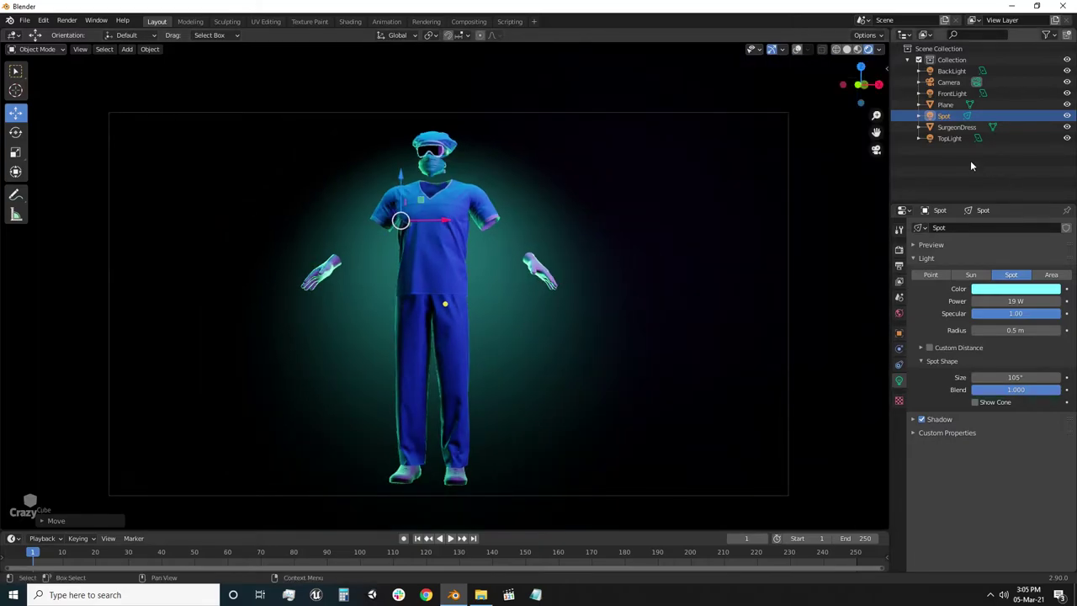
Step: Switch the render engine to Cycles
{"action": "left_click", "coordinate": [898, 249]}
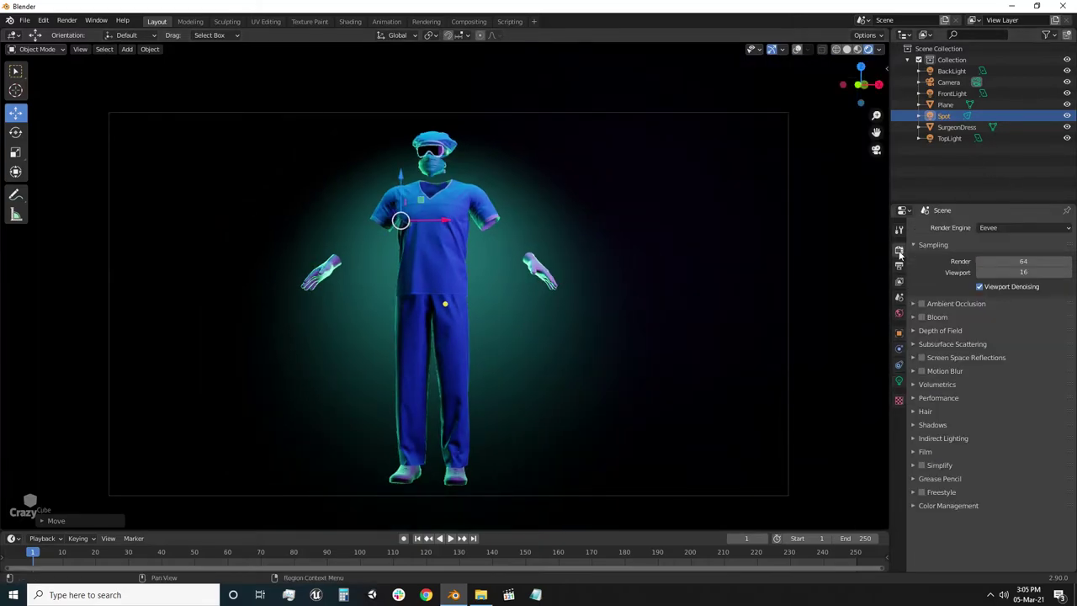
{"action": "left_click", "coordinate": [1018, 227]}
{"action": "left_click", "coordinate": [998, 266]}
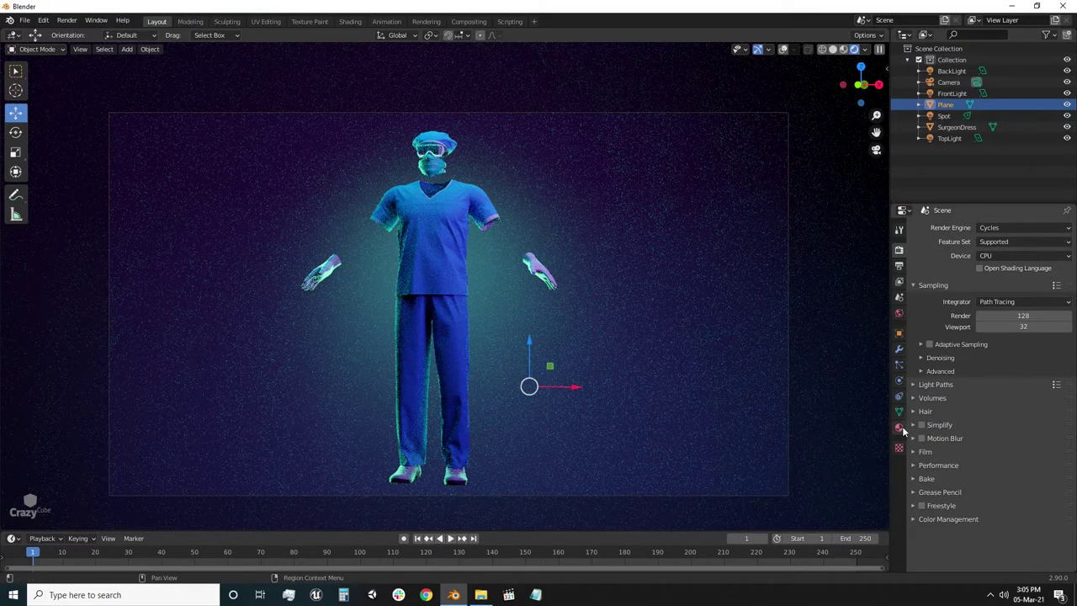
Step: Give the Plane a new material and darken its base colour to grey
{"action": "left_click", "coordinate": [899, 426]}
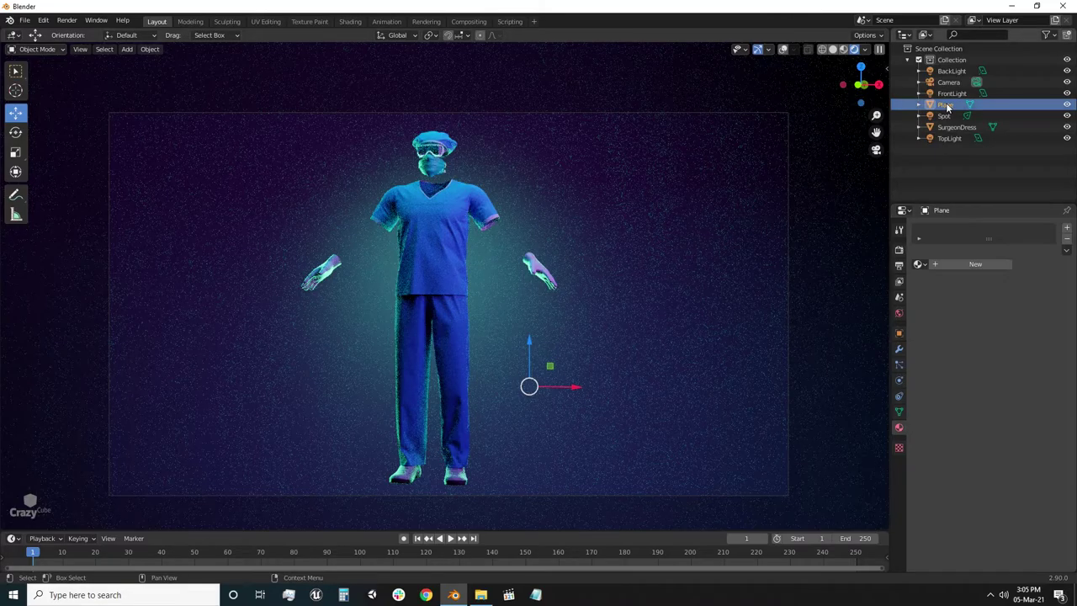
{"action": "left_click", "coordinate": [964, 261]}
{"action": "left_click", "coordinate": [1021, 359]}
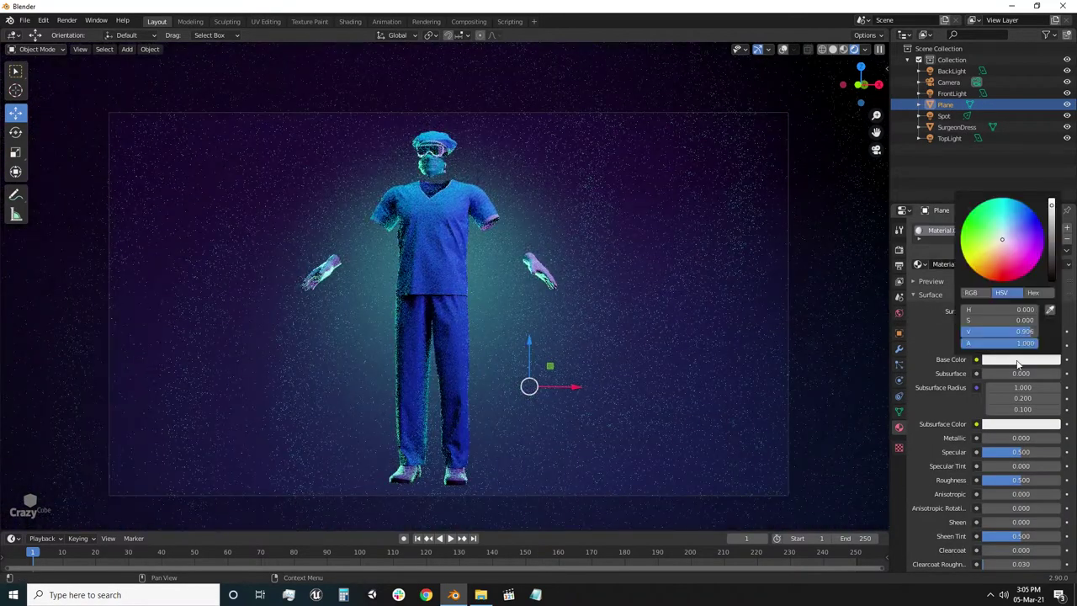
{"action": "left_click", "coordinate": [1050, 234]}
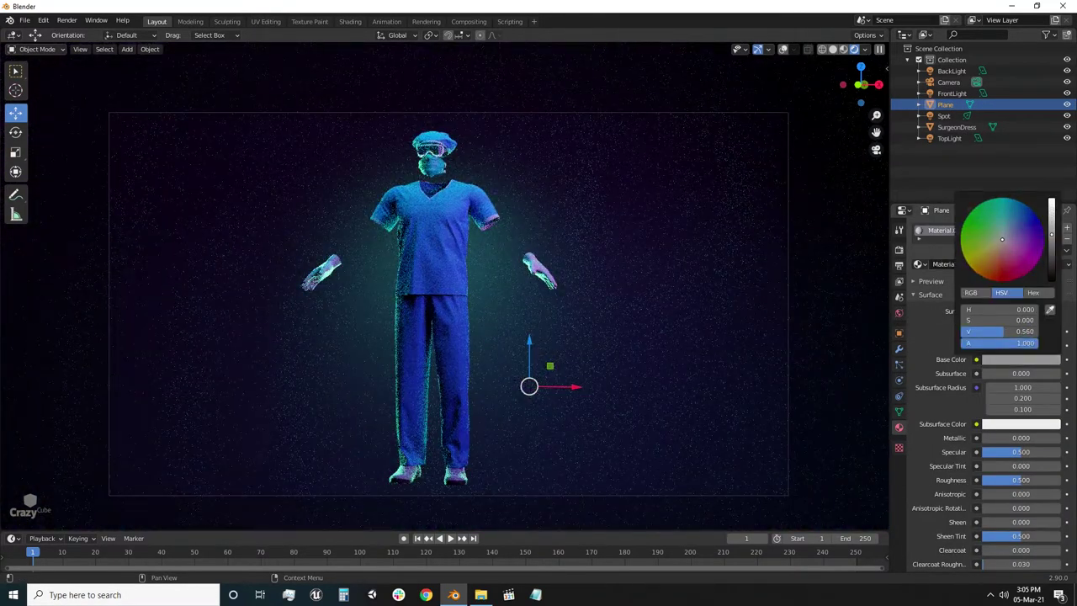
{"action": "left_click_drag", "start_coordinate": [1001, 332], "coordinate": [985, 332]}
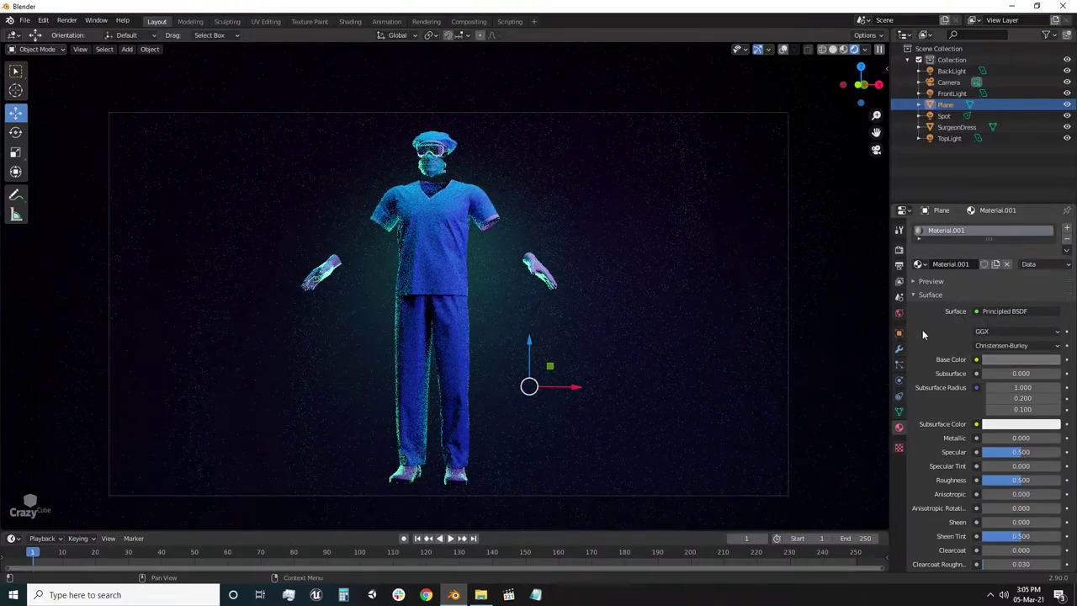
Step: Raise the Spot light power to 32.3 W and switch the render engine back to Eevee
{"action": "left_click", "coordinate": [943, 115]}
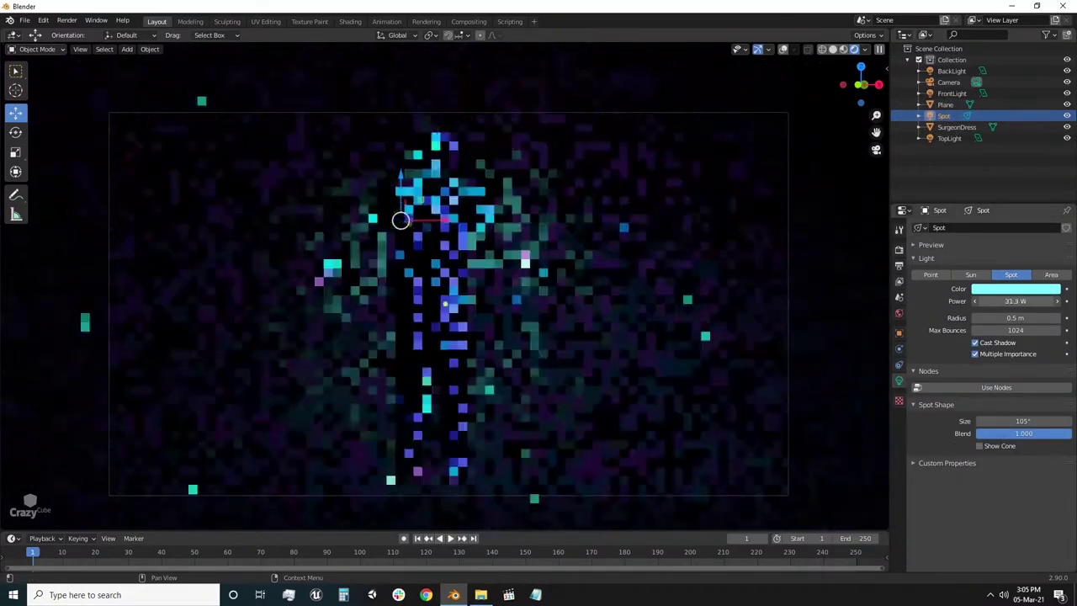
{"action": "left_click_drag", "start_coordinate": [1016, 300], "coordinate": [1020, 300]}
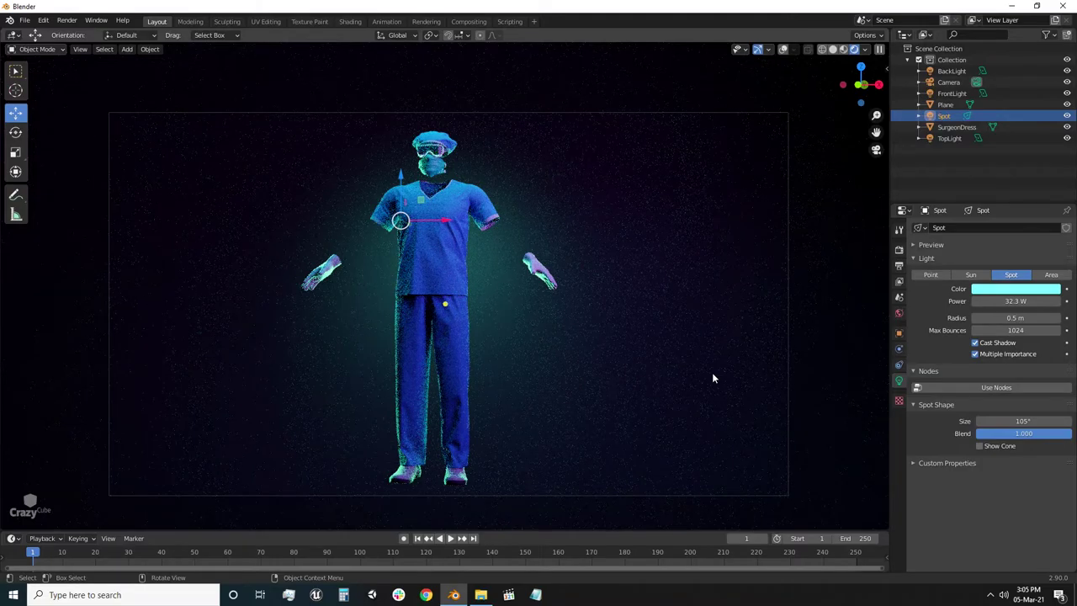
{"action": "left_click", "coordinate": [899, 248]}
{"action": "left_click", "coordinate": [1015, 227]}
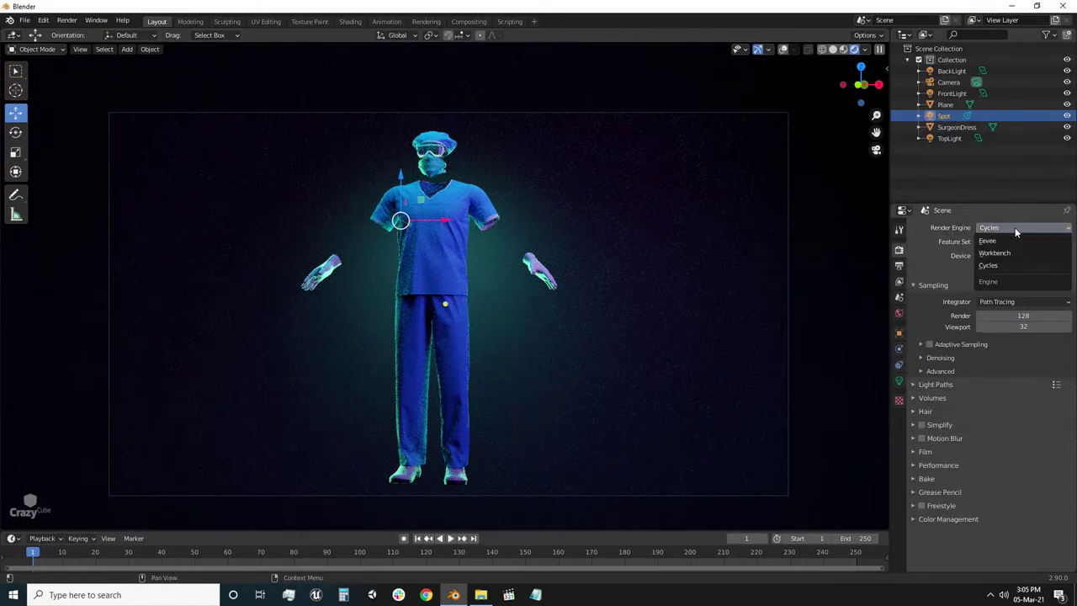
{"action": "left_click", "coordinate": [1007, 239]}
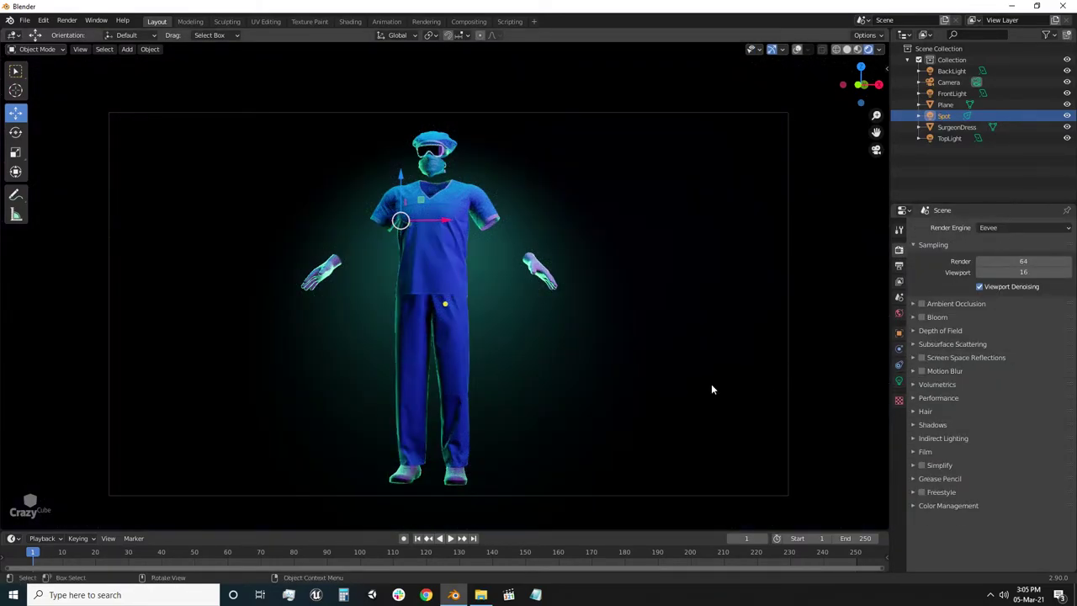
{"action": "scroll", "coordinate": [533, 385], "scroll_direction": "up", "scroll_amount": 2}
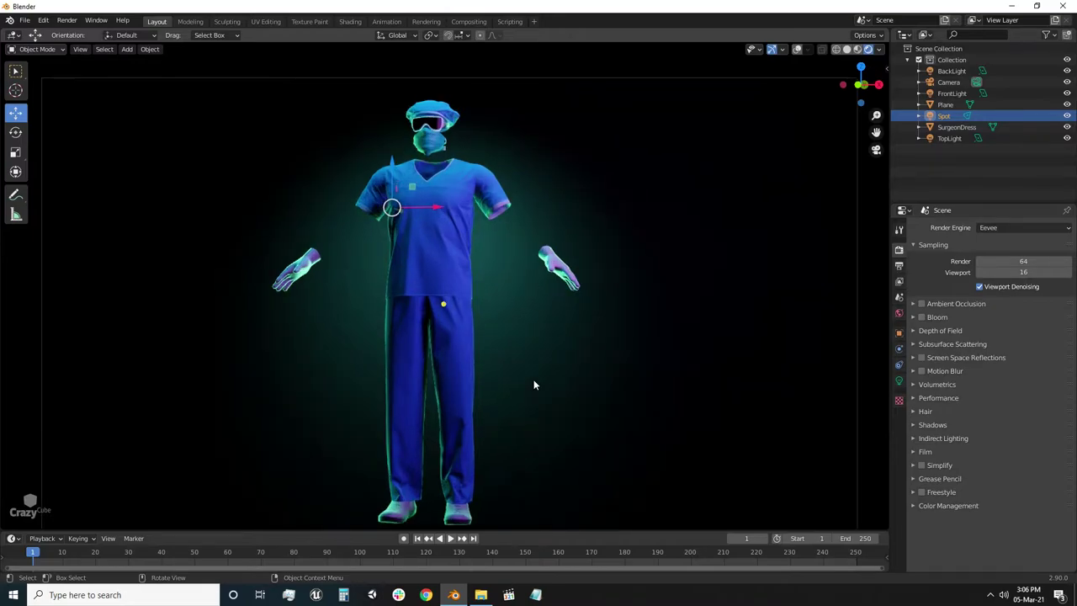
{"action": "middle_click_drag", "start_coordinate": [534, 384], "coordinate": [530, 363], "text": "shift"}
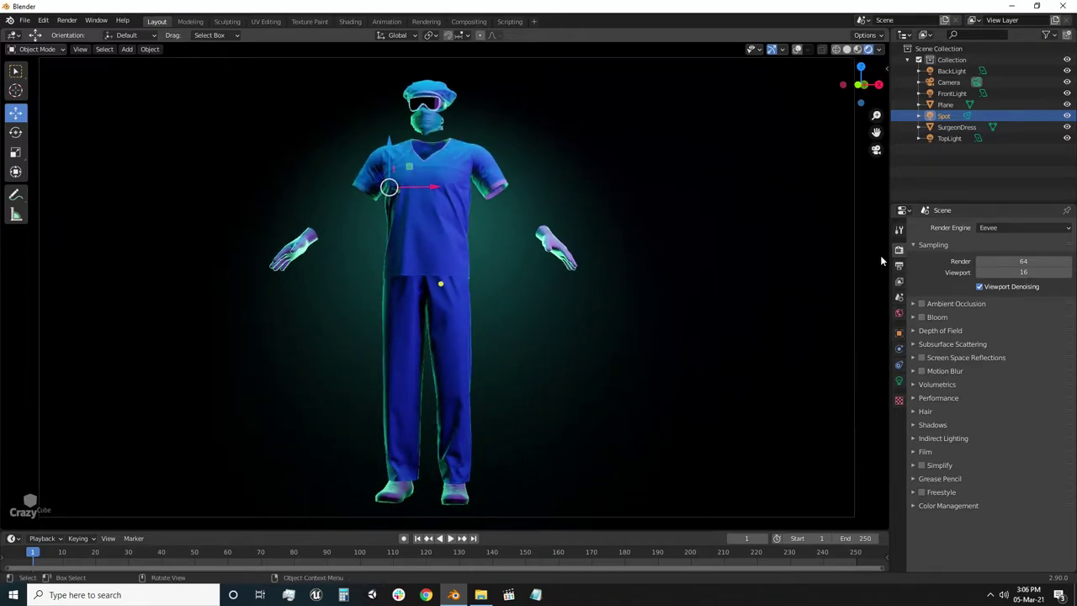
{"action": "left_click", "coordinate": [430, 113]}
{"action": "left_click", "coordinate": [898, 428]}
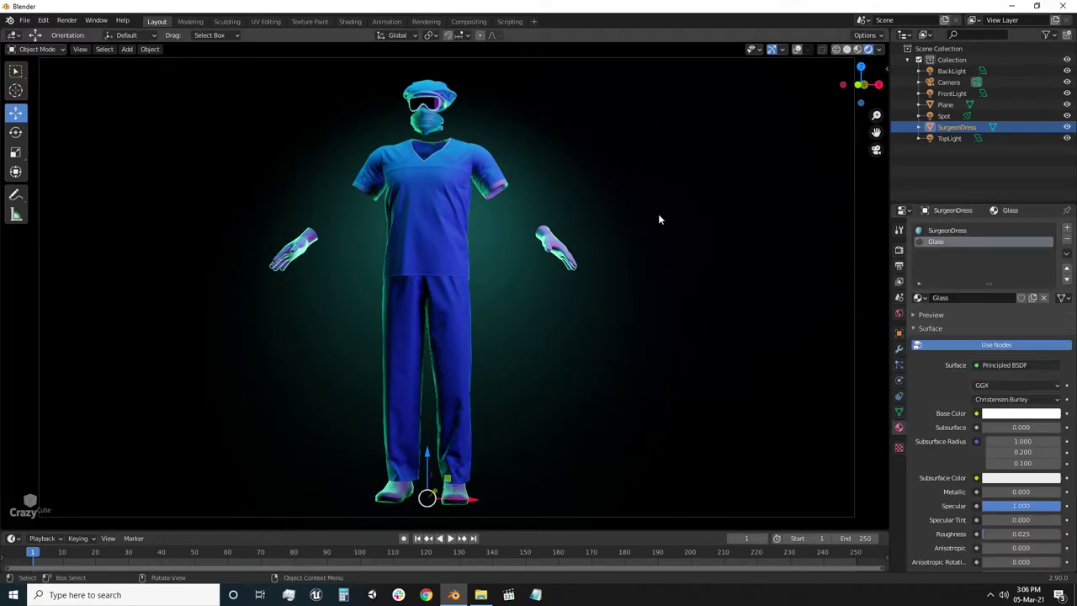
{"action": "key", "text": "F12"}
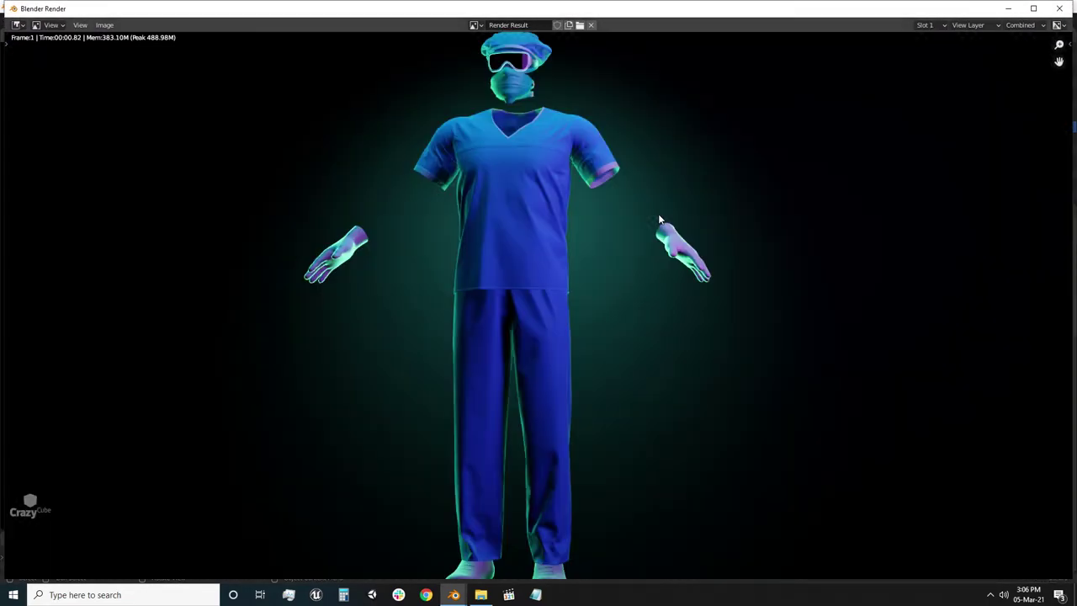
{"action": "mouse_move", "coordinate": [606, 395]}
{"action": "middle_mouse_down"}
{"action": "mouse_move", "coordinate": [595, 259]}
{"action": "mouse_move", "coordinate": [594, 348]}
{"action": "middle_mouse_up"}
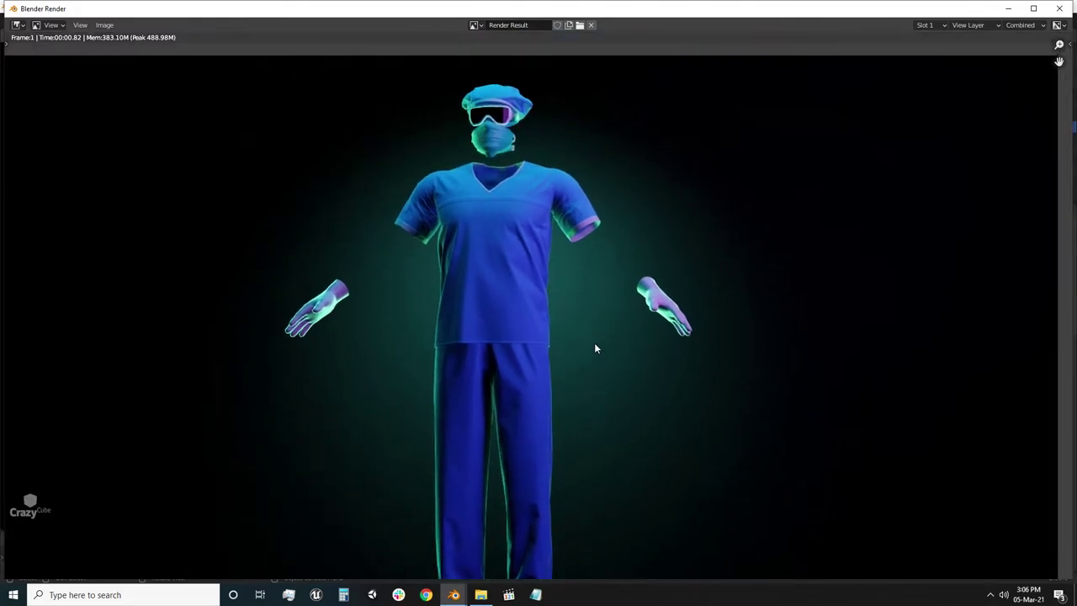
{"action": "middle_click_drag", "start_coordinate": [599, 299], "coordinate": [601, 257]}
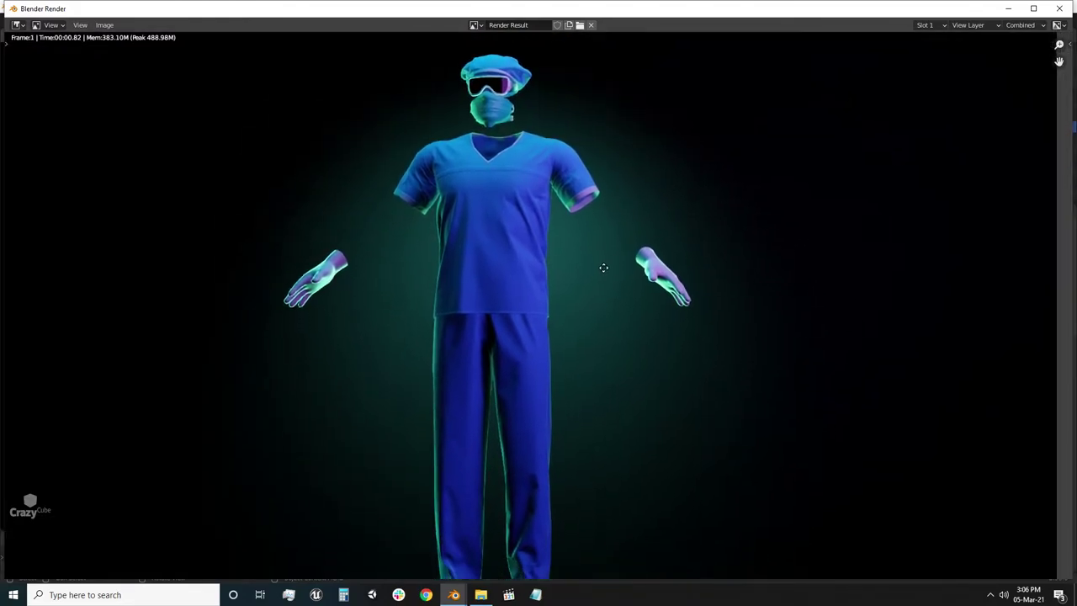
{"action": "key", "text": "super+Up"}
{"action": "middle_click_drag", "start_coordinate": [870, 245], "coordinate": [874, 228]}
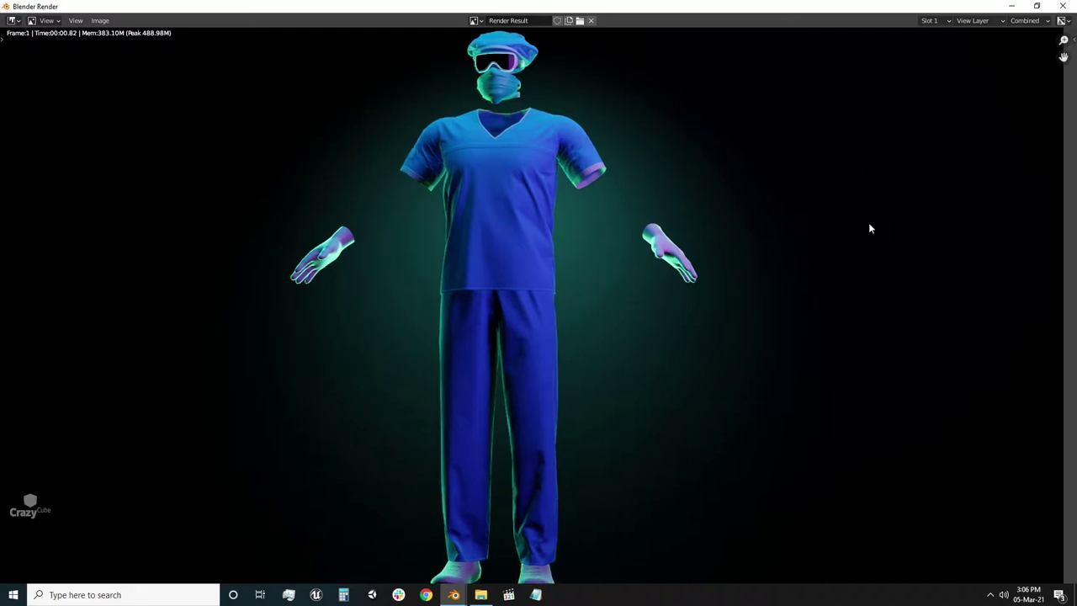
{"action": "left_click", "coordinate": [1063, 6]}
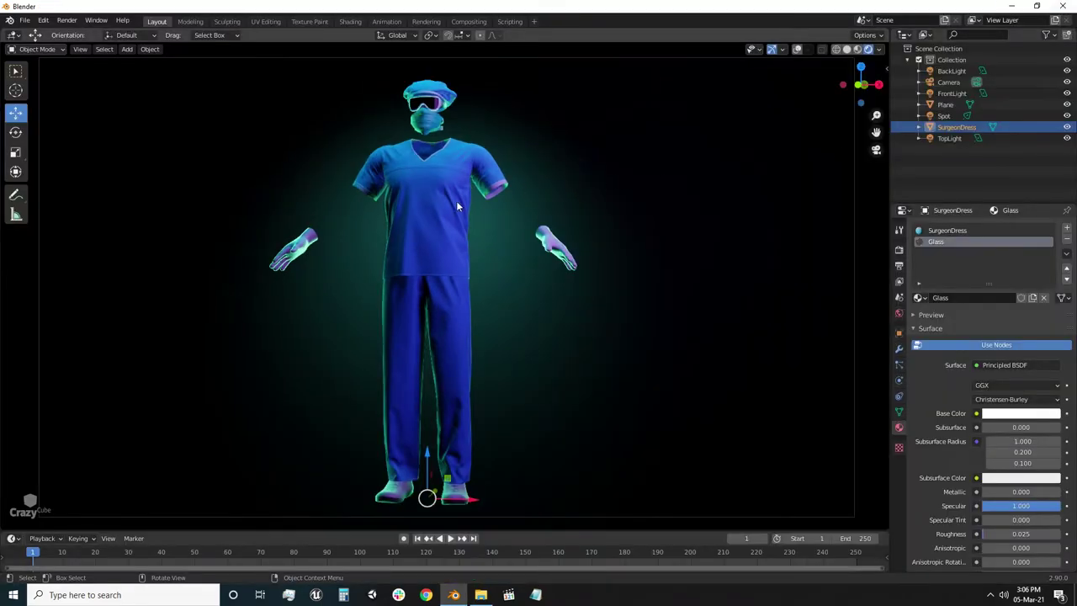
Step: Zoom and orbit around the surgeon figure, then look through the scene camera
{"action": "scroll", "coordinate": [471, 252], "scroll_direction": "up", "scroll_amount": 5}
{"action": "scroll", "coordinate": [488, 269], "scroll_direction": "up", "scroll_amount": 2}
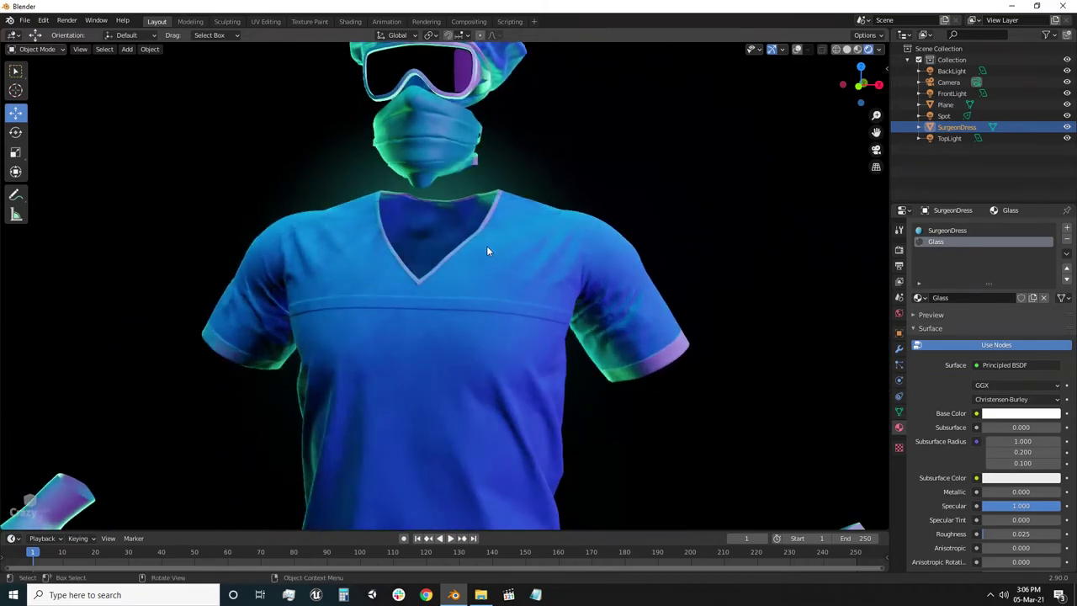
{"action": "scroll", "coordinate": [484, 261], "scroll_direction": "down", "scroll_amount": 5}
{"action": "scroll", "coordinate": [486, 271], "scroll_direction": "down", "scroll_amount": 5, "text": "shift"}
{"action": "scroll", "coordinate": [479, 328], "scroll_direction": "down", "scroll_amount": 4, "text": "shift"}
{"action": "middle_click_drag", "start_coordinate": [476, 337], "coordinate": [341, 330]}
{"action": "scroll", "coordinate": [509, 339], "scroll_direction": "up", "scroll_amount": 4}
{"action": "key", "text": "KP_0"}
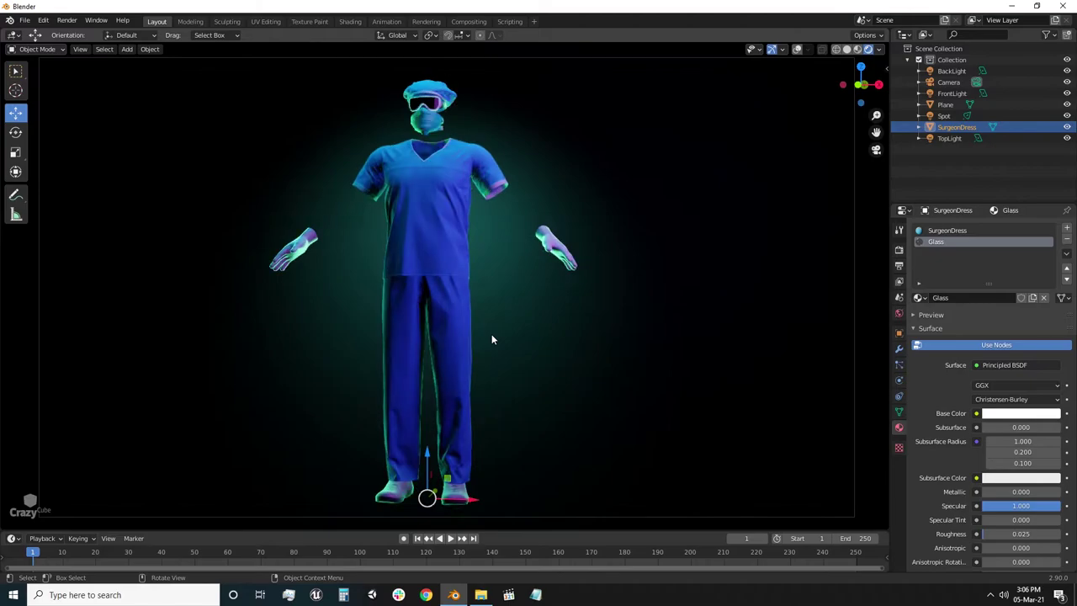
{"action": "key", "text": "n"}
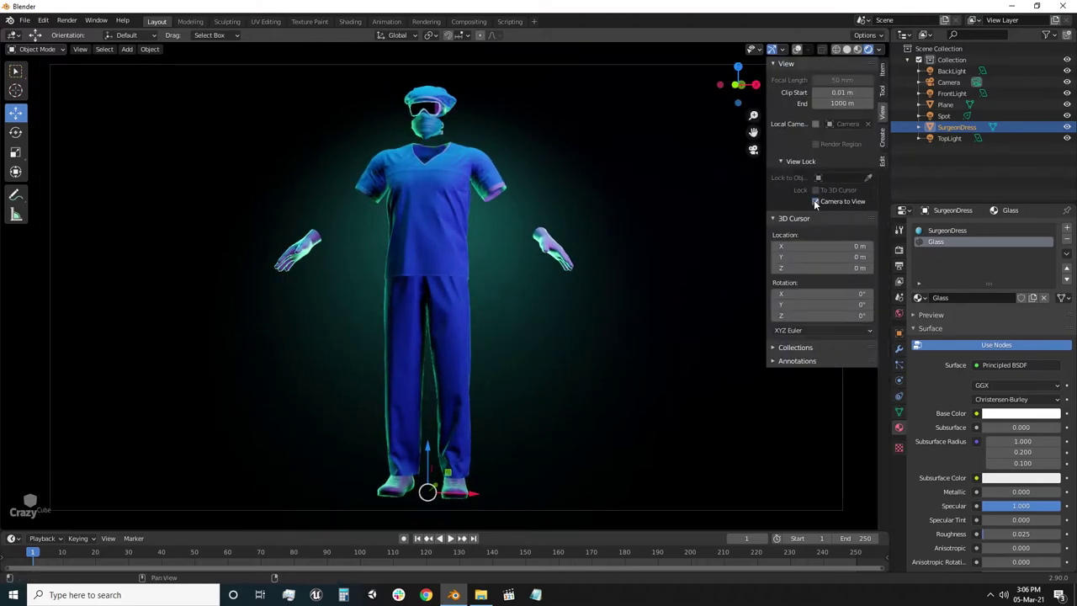
{"action": "key", "text": "n"}
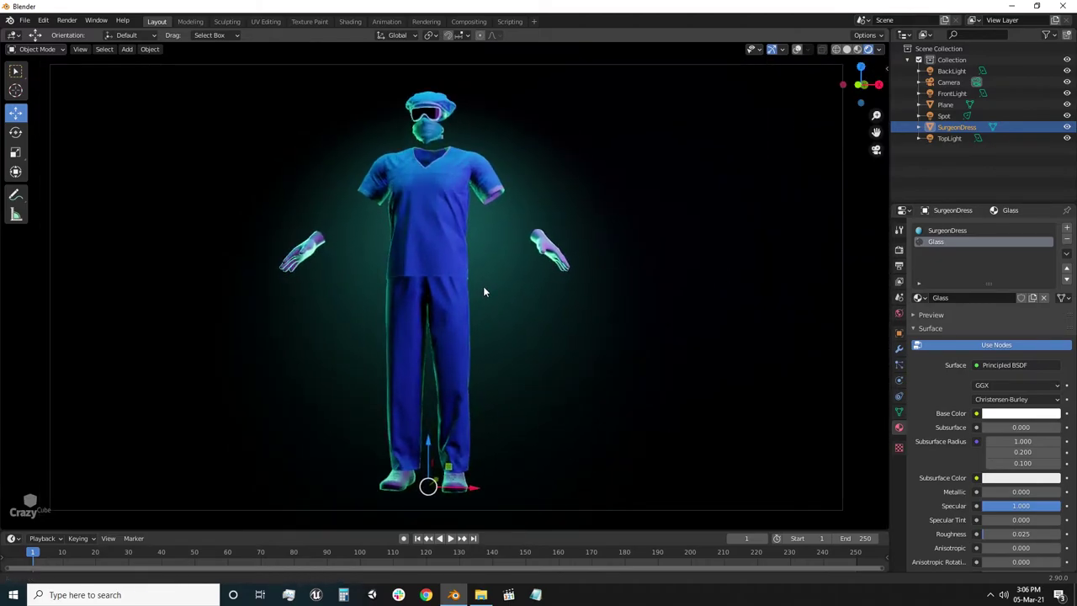
Step: Render frame 1 in Eevee, view it full screen, then close the render
{"action": "key", "text": "F12"}
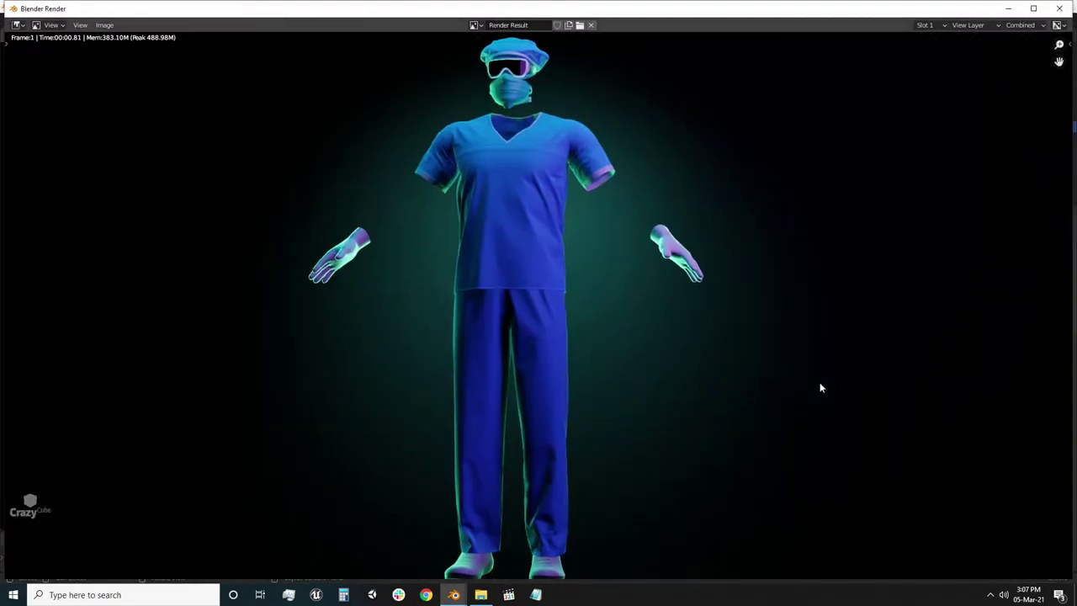
{"action": "left_click", "coordinate": [1033, 8]}
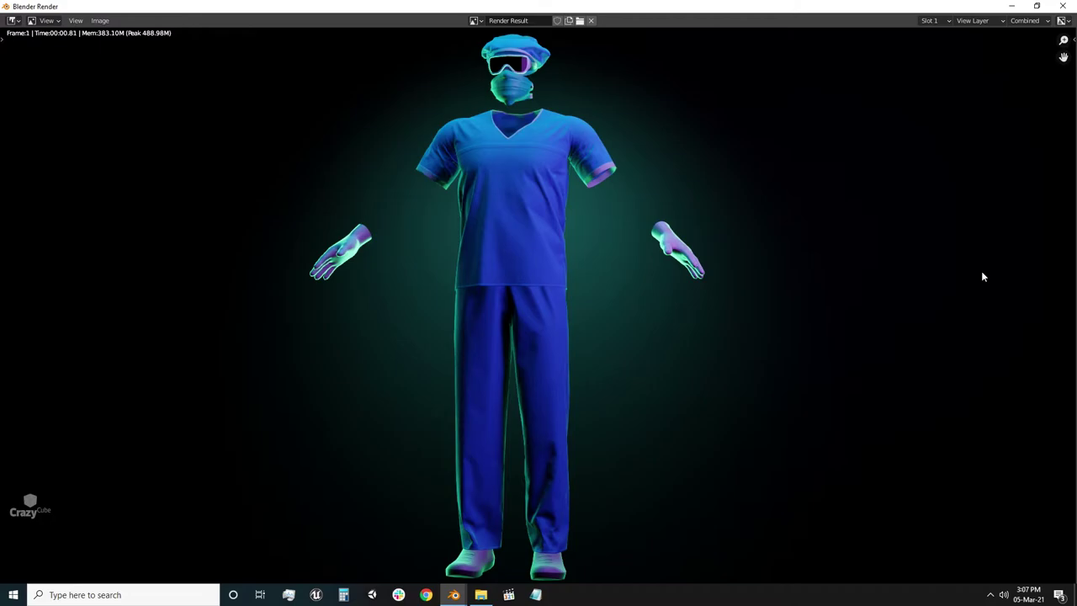
{"action": "key", "text": "Escape"}
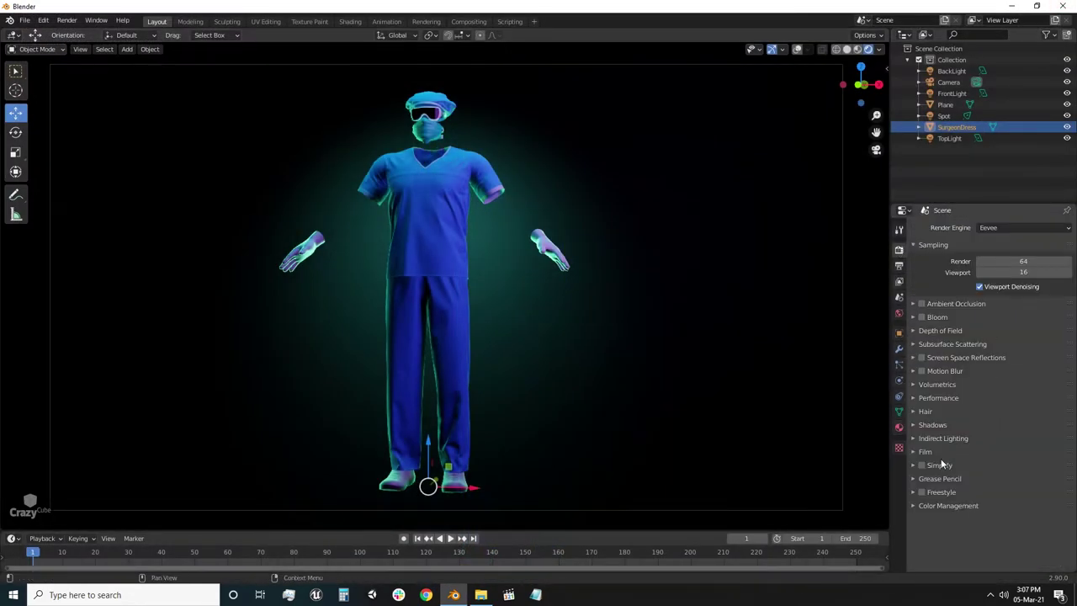
Step: Set the Color Management Look to Medium High Contrast and render frame 1 to compare
{"action": "left_click", "coordinate": [912, 505]}
{"action": "scroll", "coordinate": [914, 511], "scroll_direction": "down", "scroll_amount": 2}
{"action": "left_click", "coordinate": [1022, 507]}
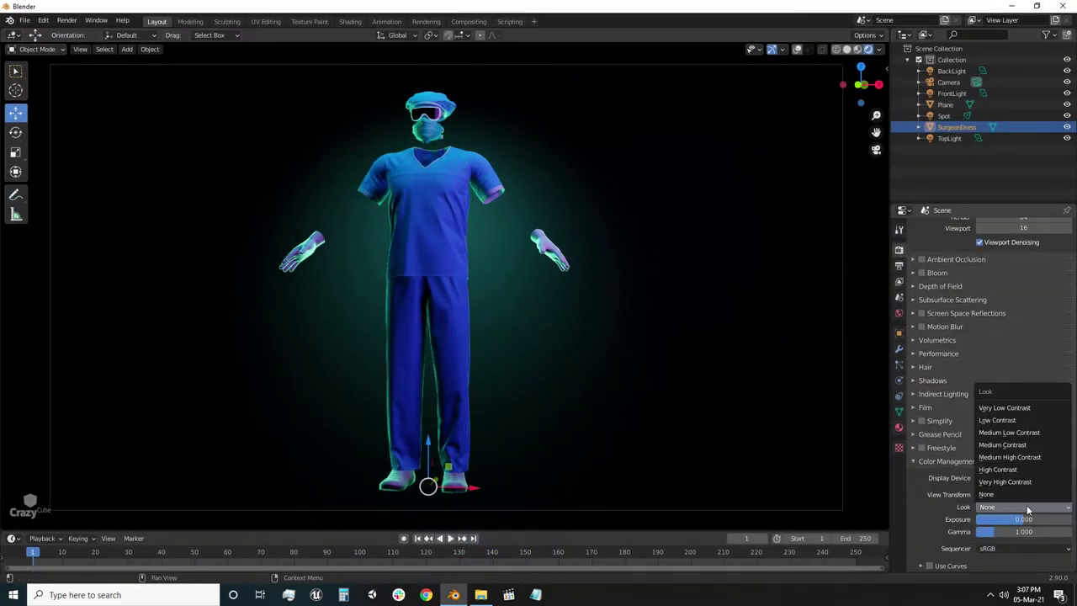
{"action": "left_click", "coordinate": [1016, 458]}
{"action": "key", "text": "F12"}
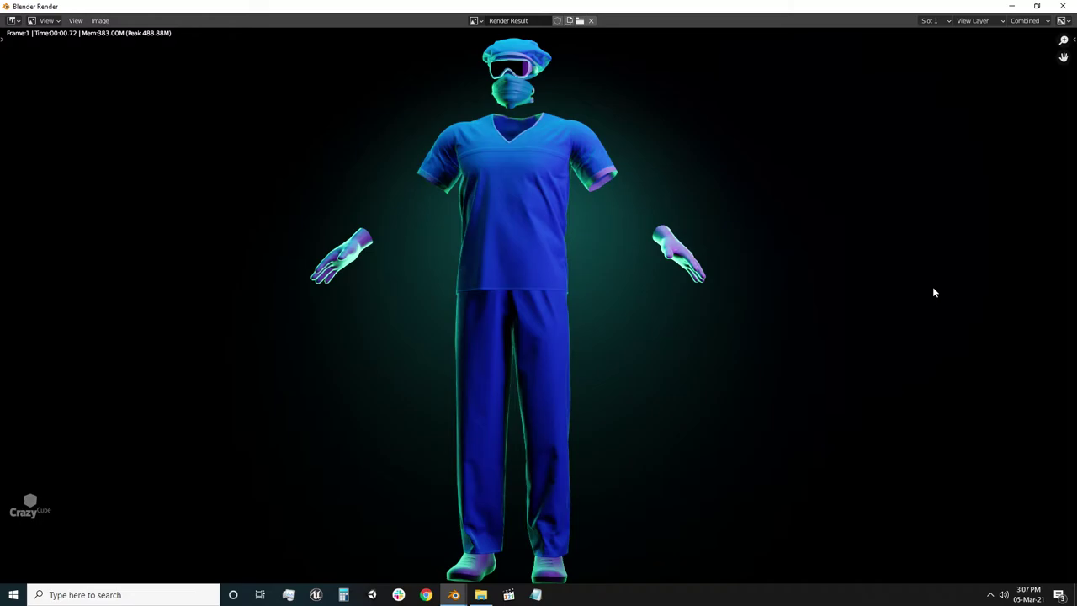
Step: Close the render preview and set the render engine to Cycles
{"action": "left_click", "coordinate": [1062, 6]}
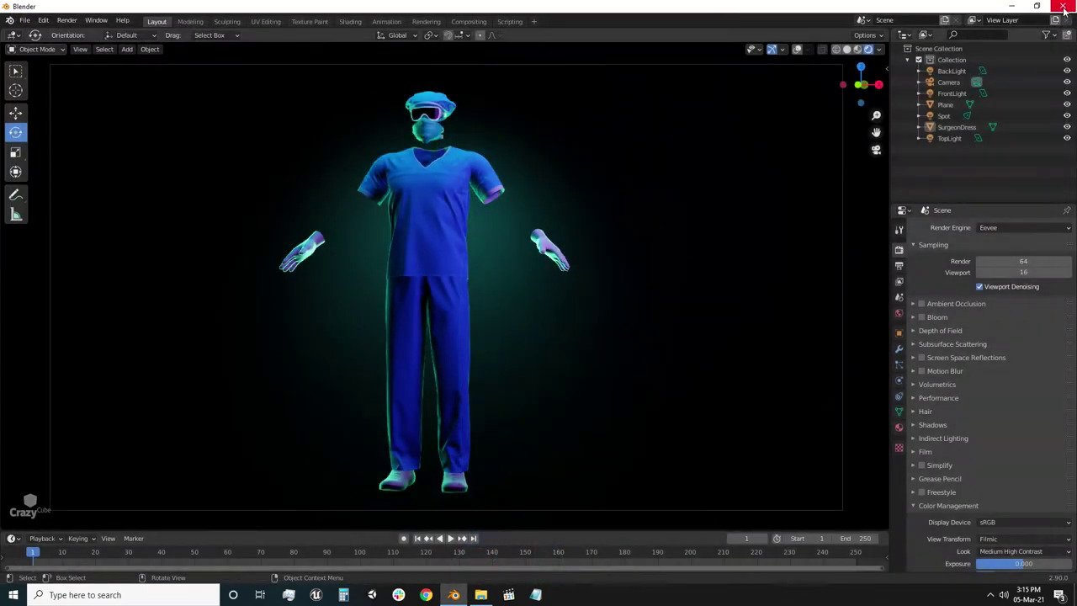
{"action": "left_click", "coordinate": [1012, 227]}
{"action": "left_click", "coordinate": [1001, 267]}
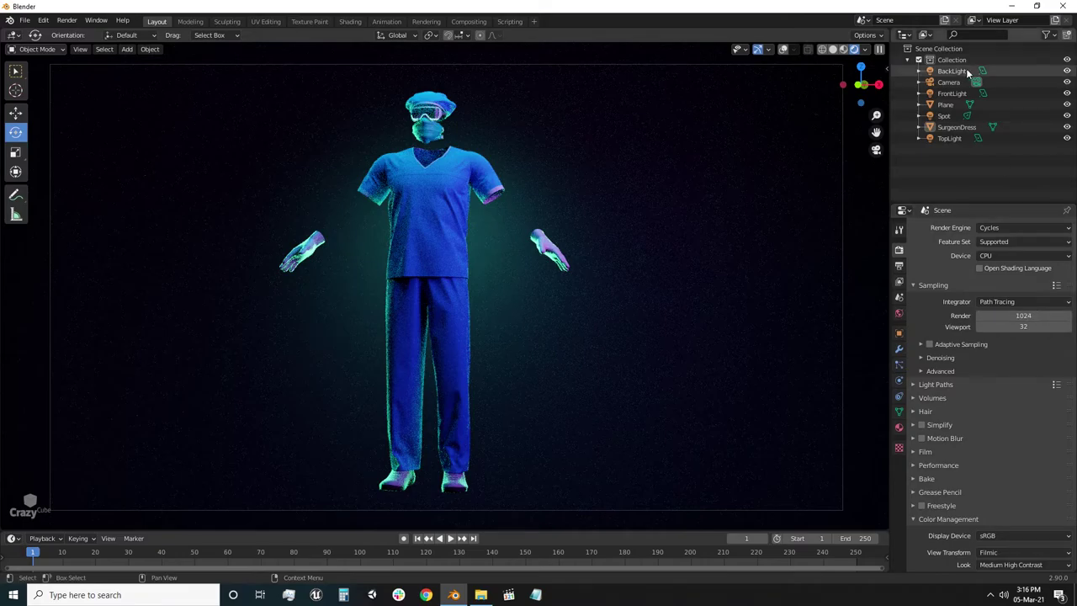
Step: Set the TopLight area light's power to 60 W
{"action": "left_click", "coordinate": [948, 138]}
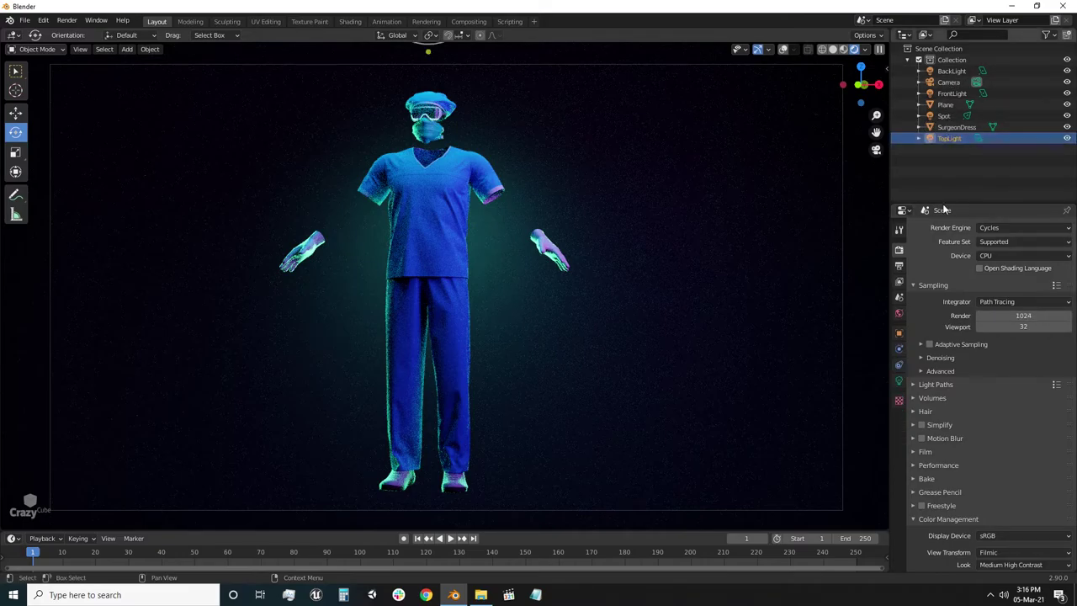
{"action": "left_click", "coordinate": [898, 381]}
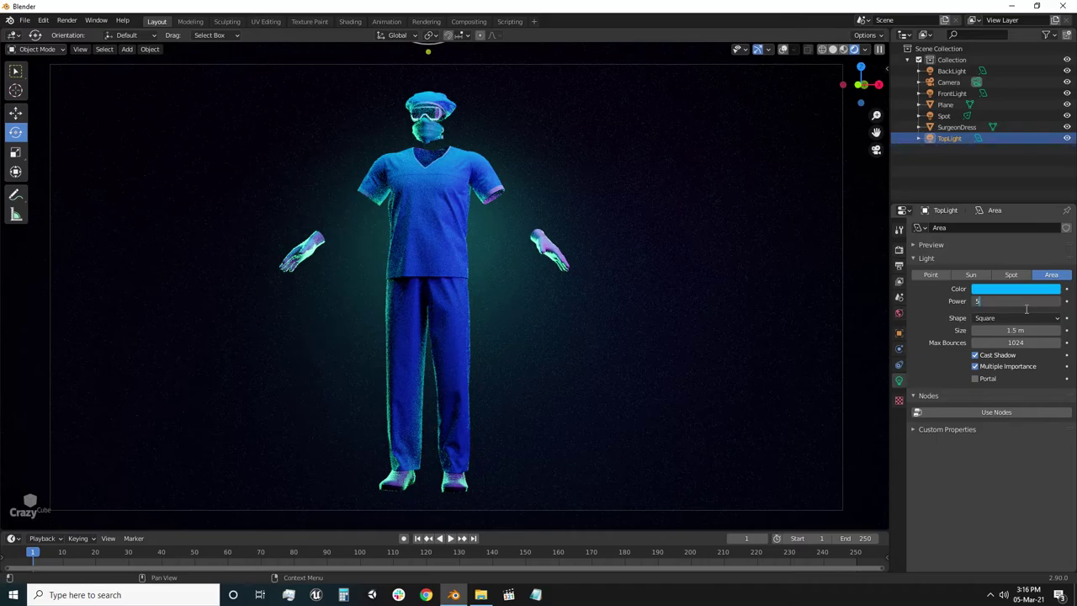
{"action": "type", "text": "0"}
{"action": "key", "text": "Return"}
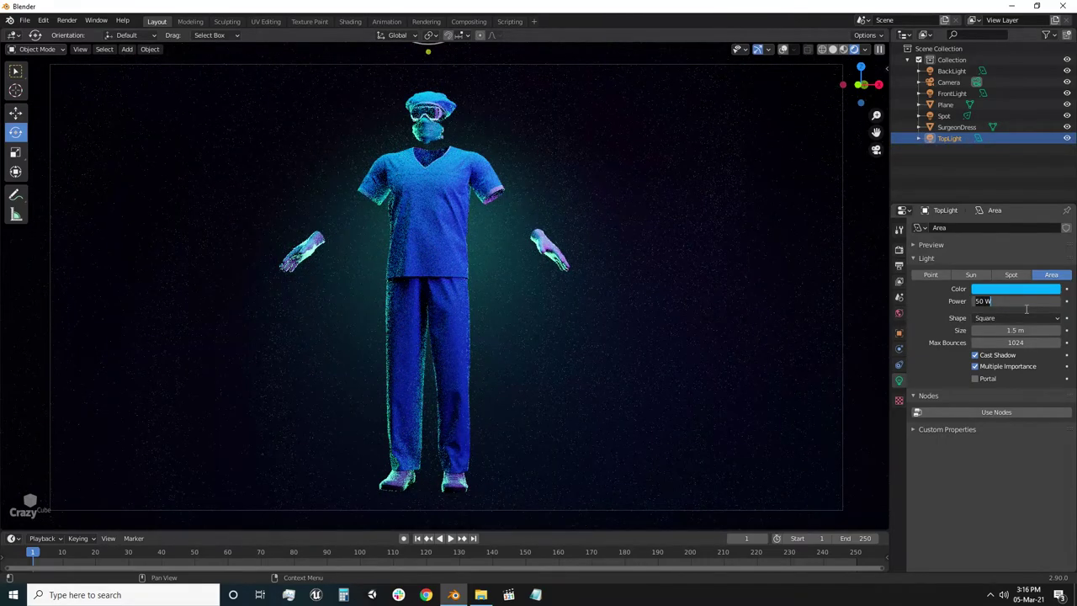
{"action": "type", "text": "60"}
{"action": "key", "text": "Return"}
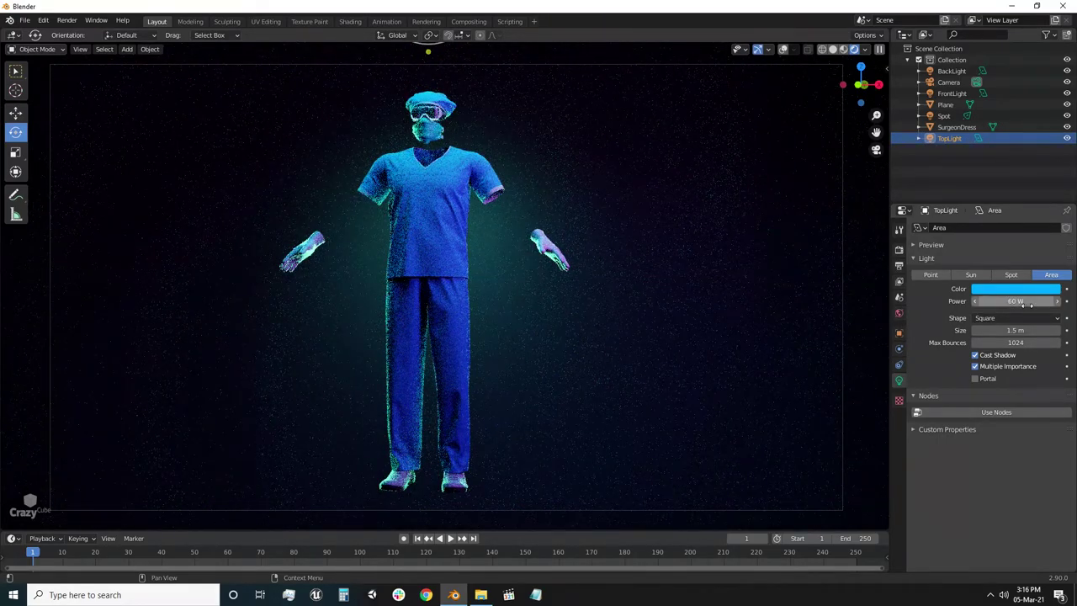
{"action": "left_click", "coordinate": [899, 249]}
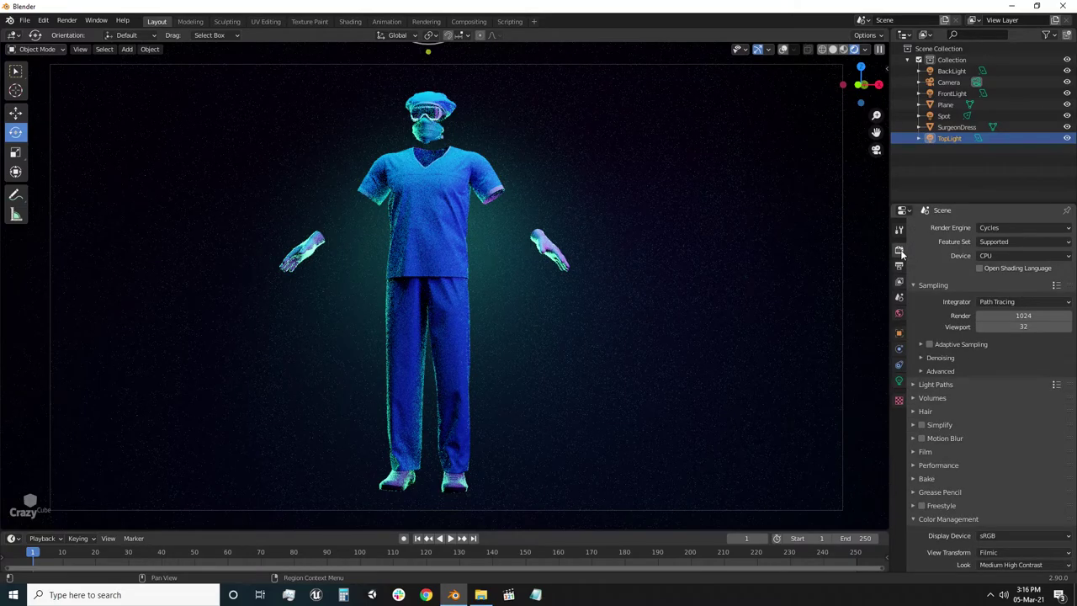
{"action": "left_click", "coordinate": [65, 22]}
Step: Run Render Image in Cycles, maximize the render window, and pan across the finished image
{"action": "left_click", "coordinate": [78, 34]}
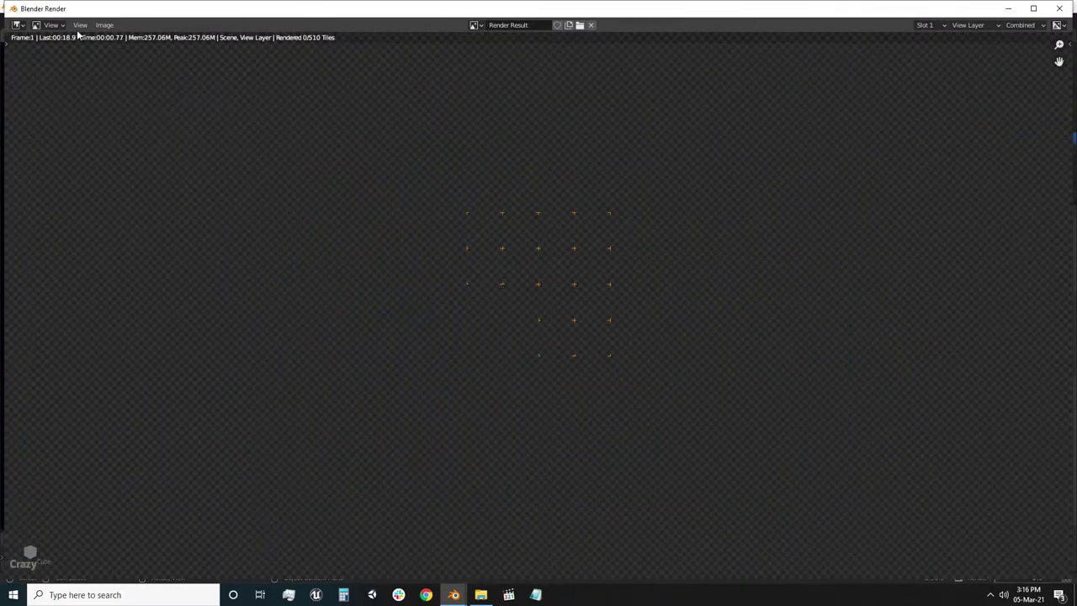
{"action": "left_click", "coordinate": [1033, 8]}
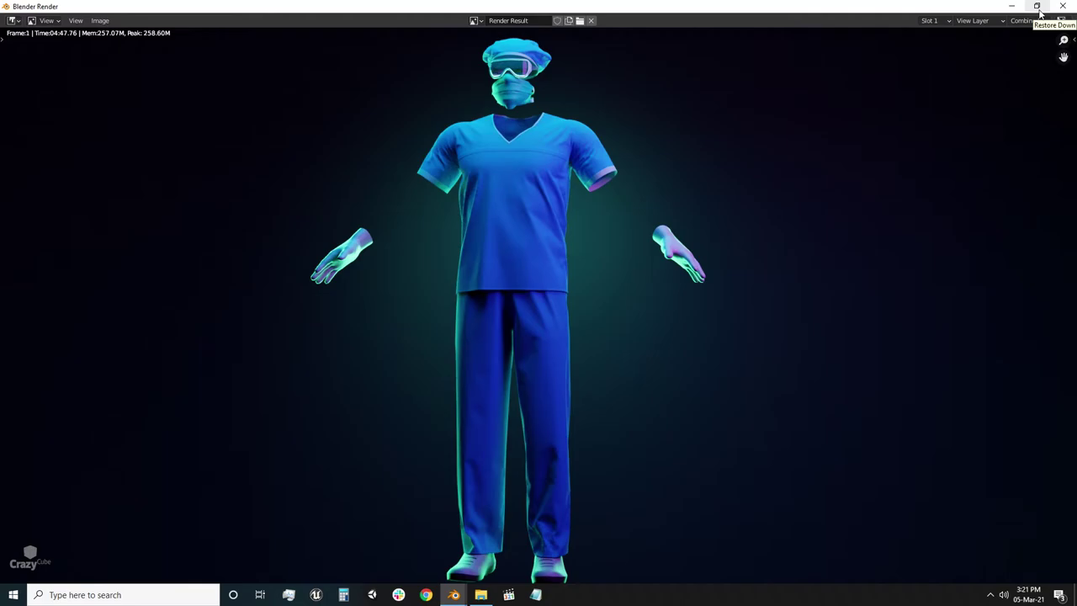
{"action": "middle_click_drag", "start_coordinate": [656, 300], "coordinate": [651, 408]}
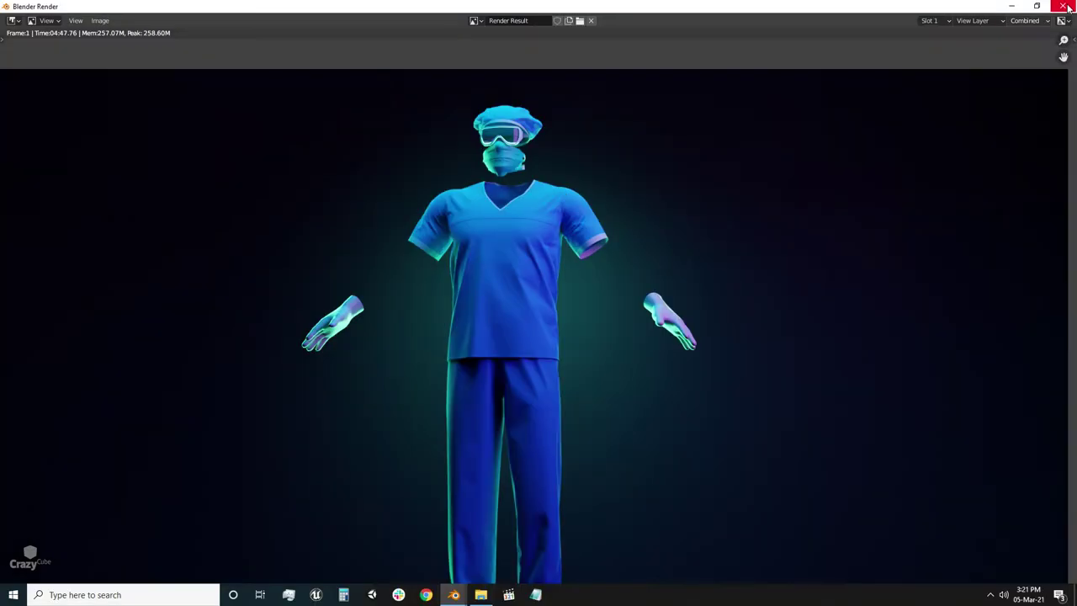
{"action": "middle_click_drag", "start_coordinate": [997, 301], "coordinate": [990, 269]}
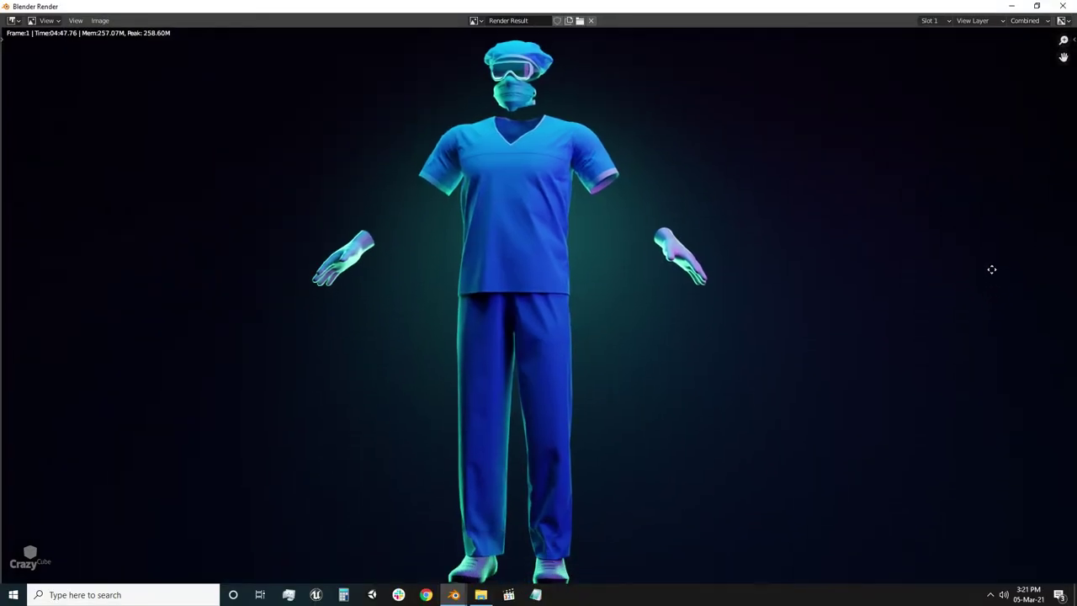
Step: Close the render and hide TopLight, Spot, FrontLight and BackLight from the Outliner eye icons
{"action": "left_click", "coordinate": [1062, 6]}
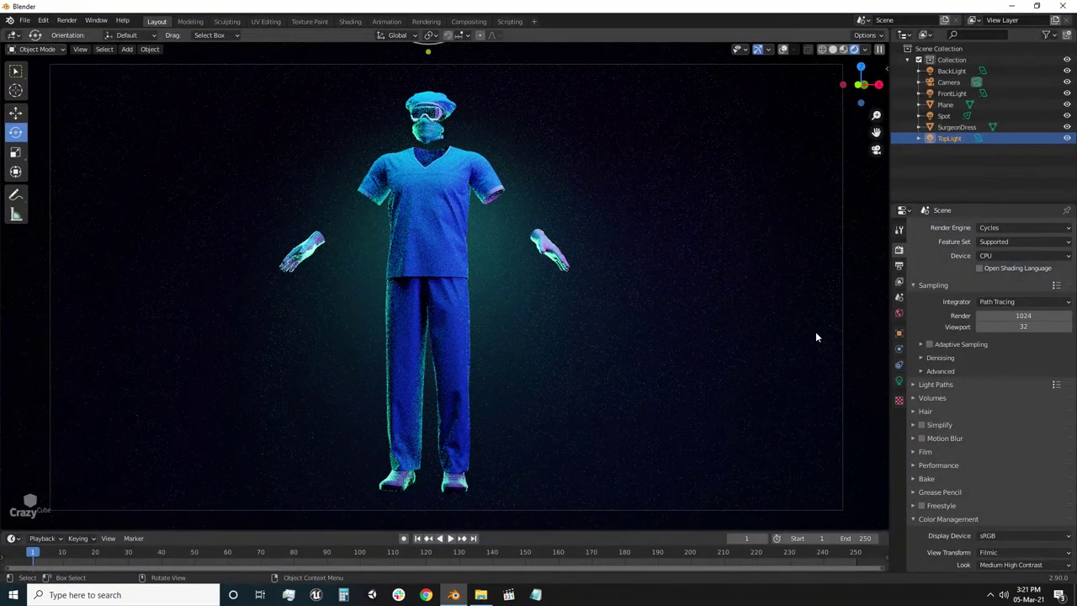
{"action": "left_click", "coordinate": [952, 139]}
{"action": "left_click", "coordinate": [1066, 138]}
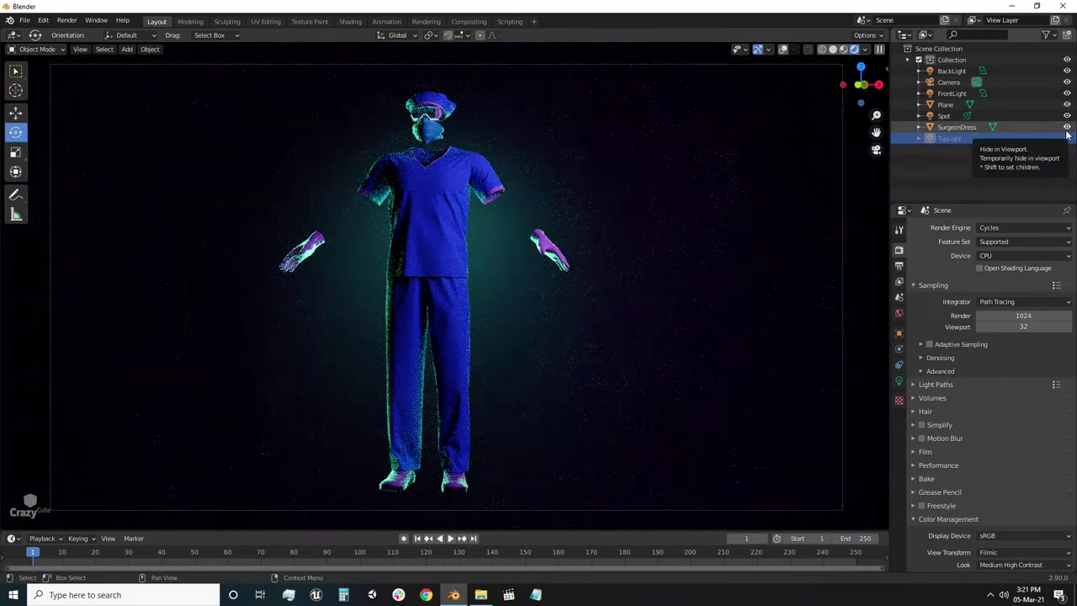
{"action": "left_click", "coordinate": [1067, 116]}
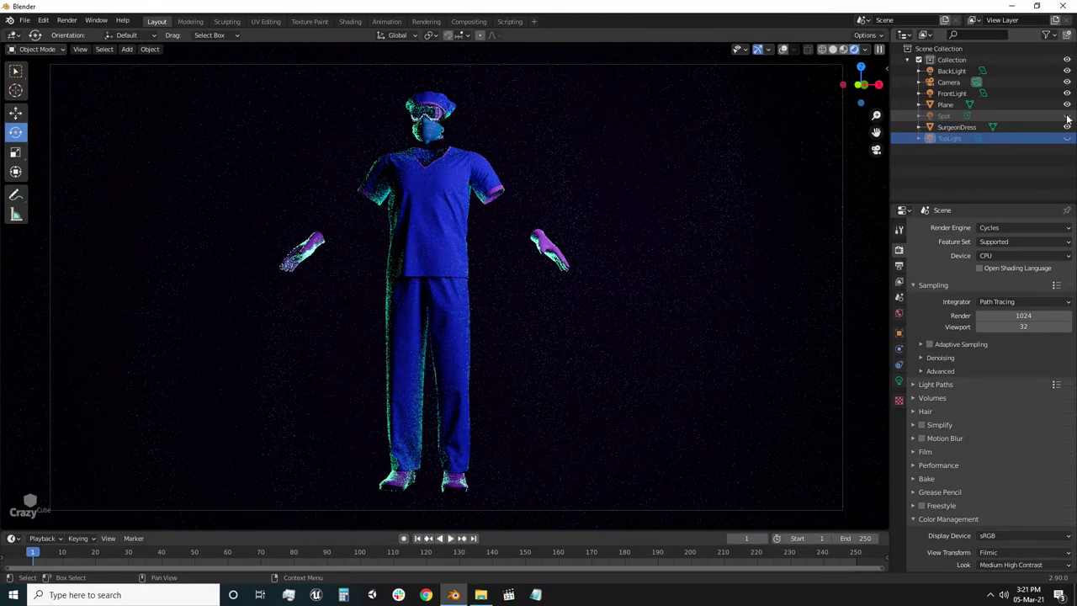
{"action": "left_click", "coordinate": [1066, 93]}
{"action": "left_click", "coordinate": [1067, 71]}
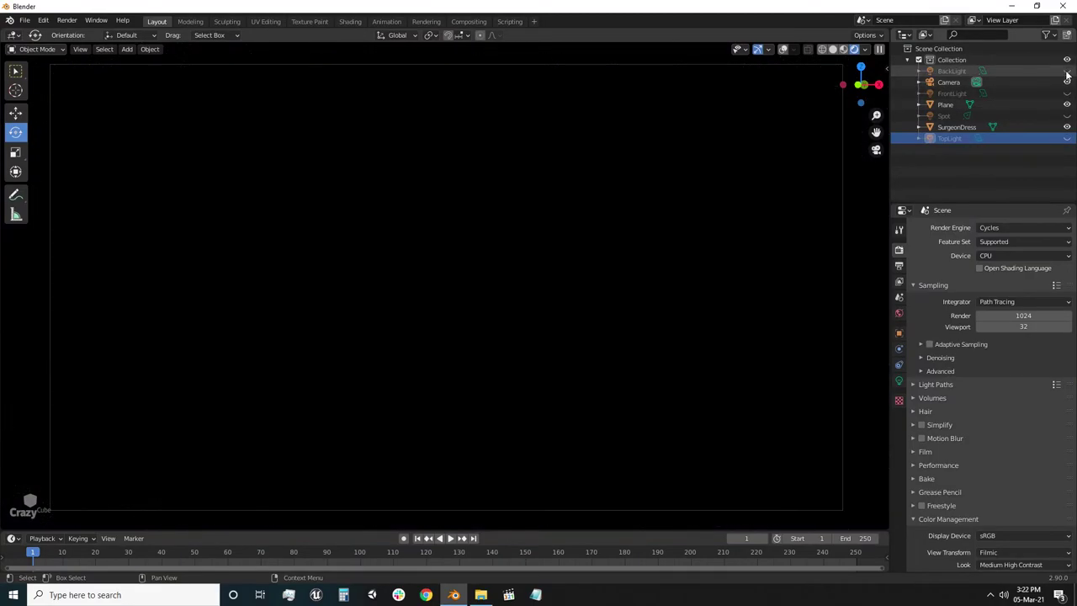